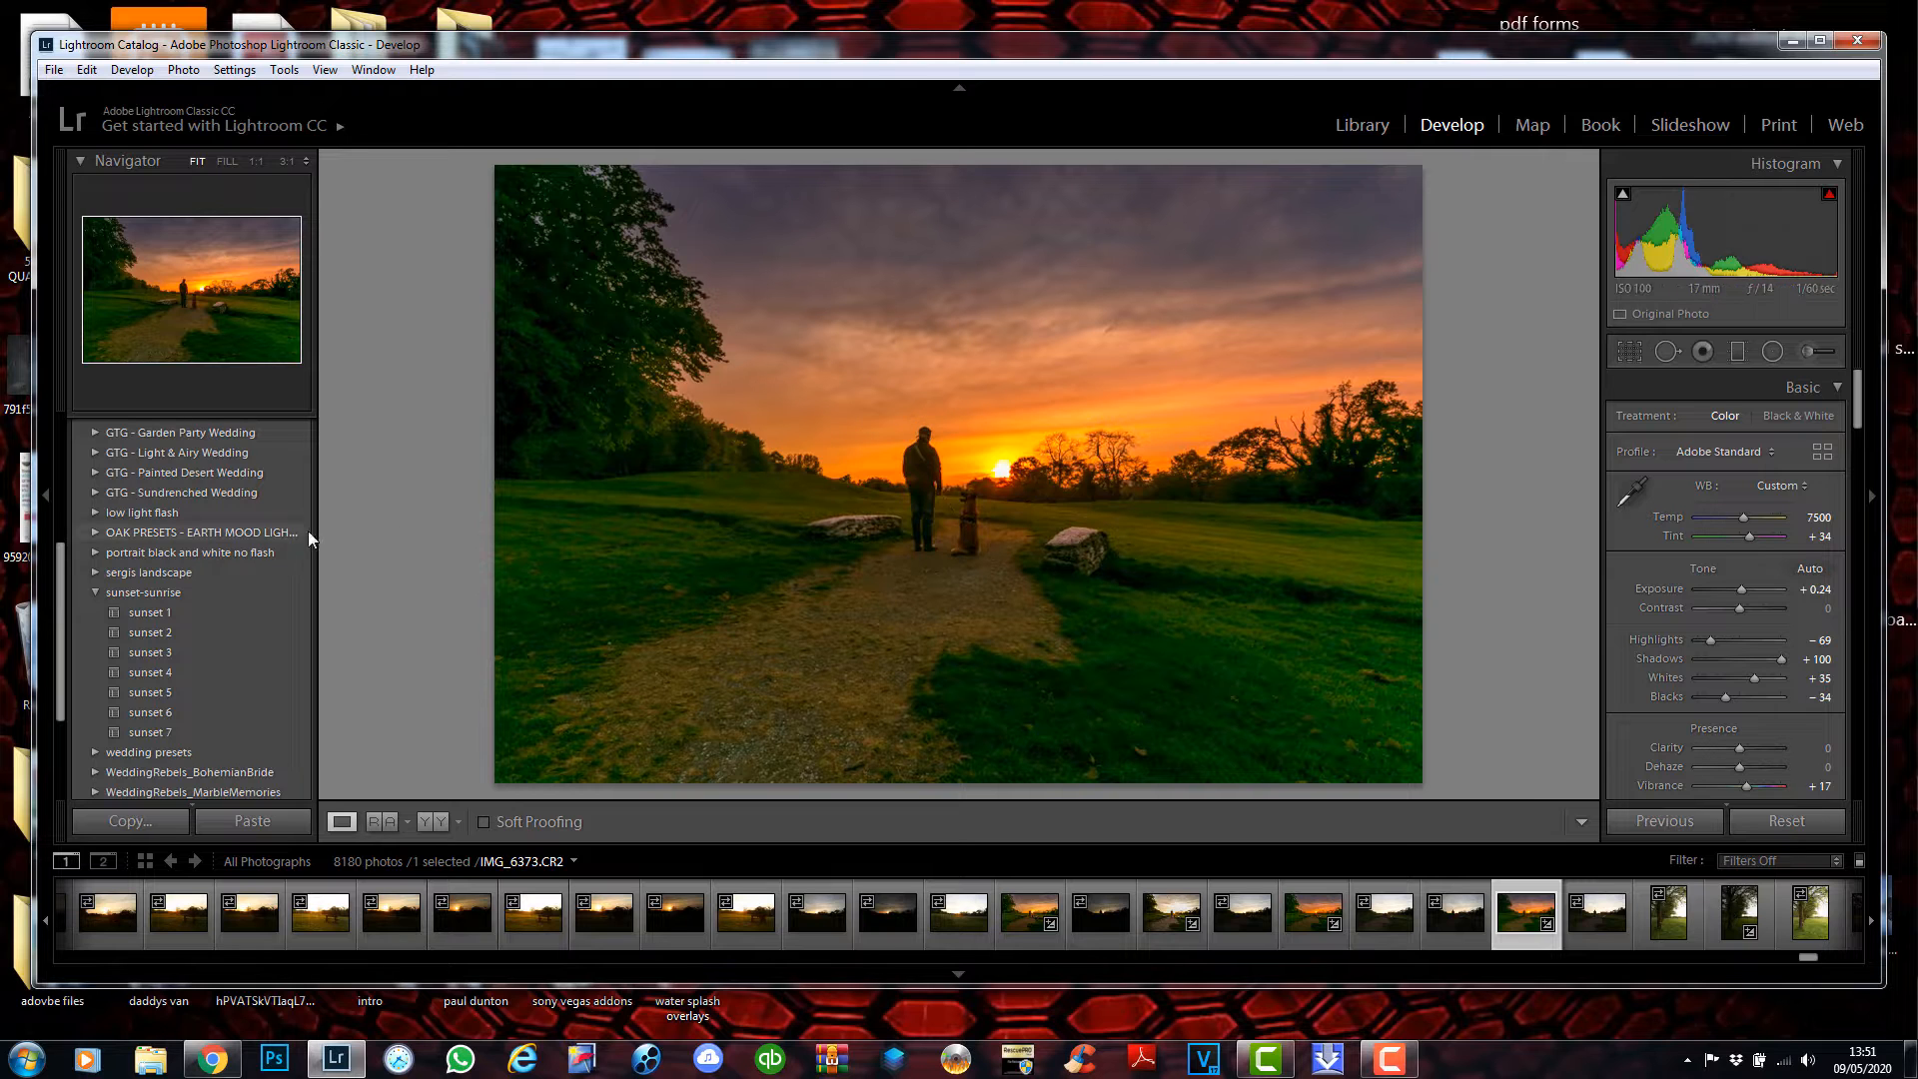
Reset the edits on the path-at-sunset photo and apply the sunset 7 preset.
{"action": "left_click", "coordinate": [160, 612]}
{"action": "left_click", "coordinate": [1776, 824]}
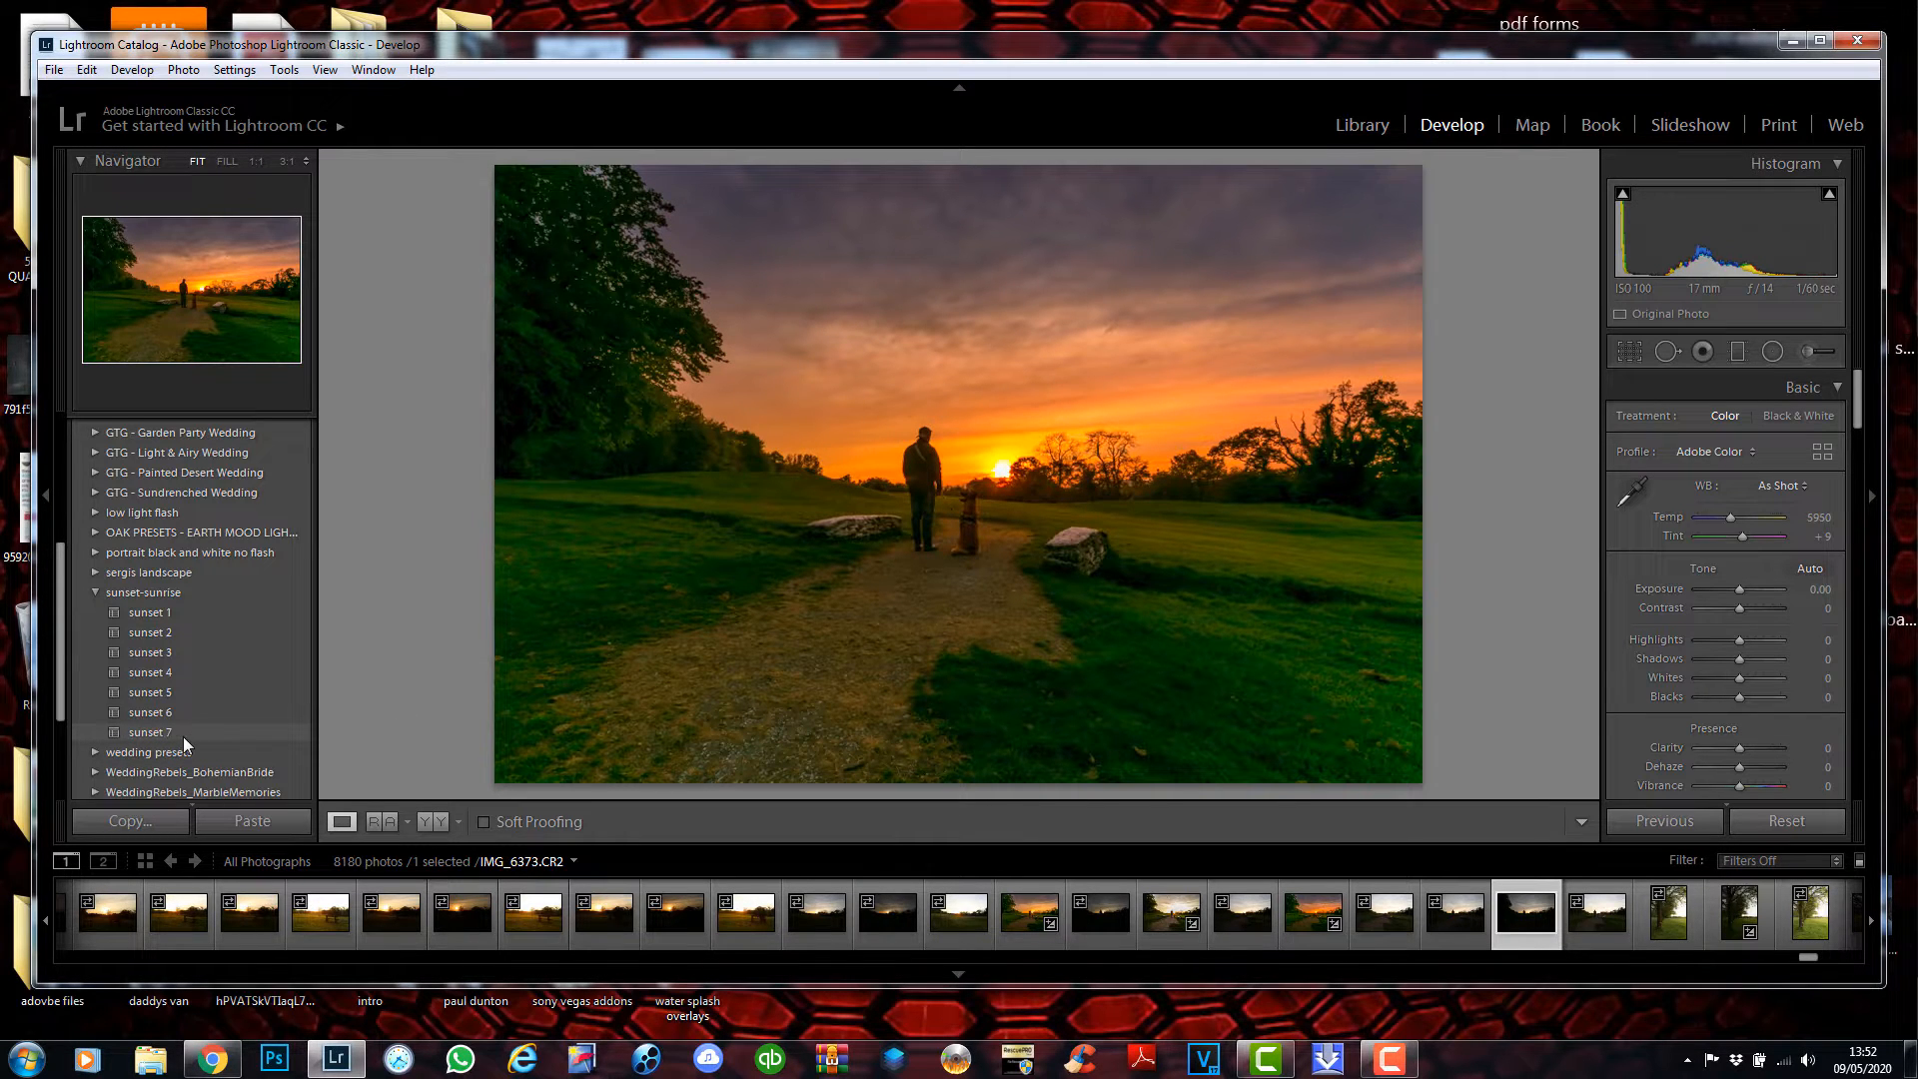
{"action": "left_click", "coordinate": [182, 736]}
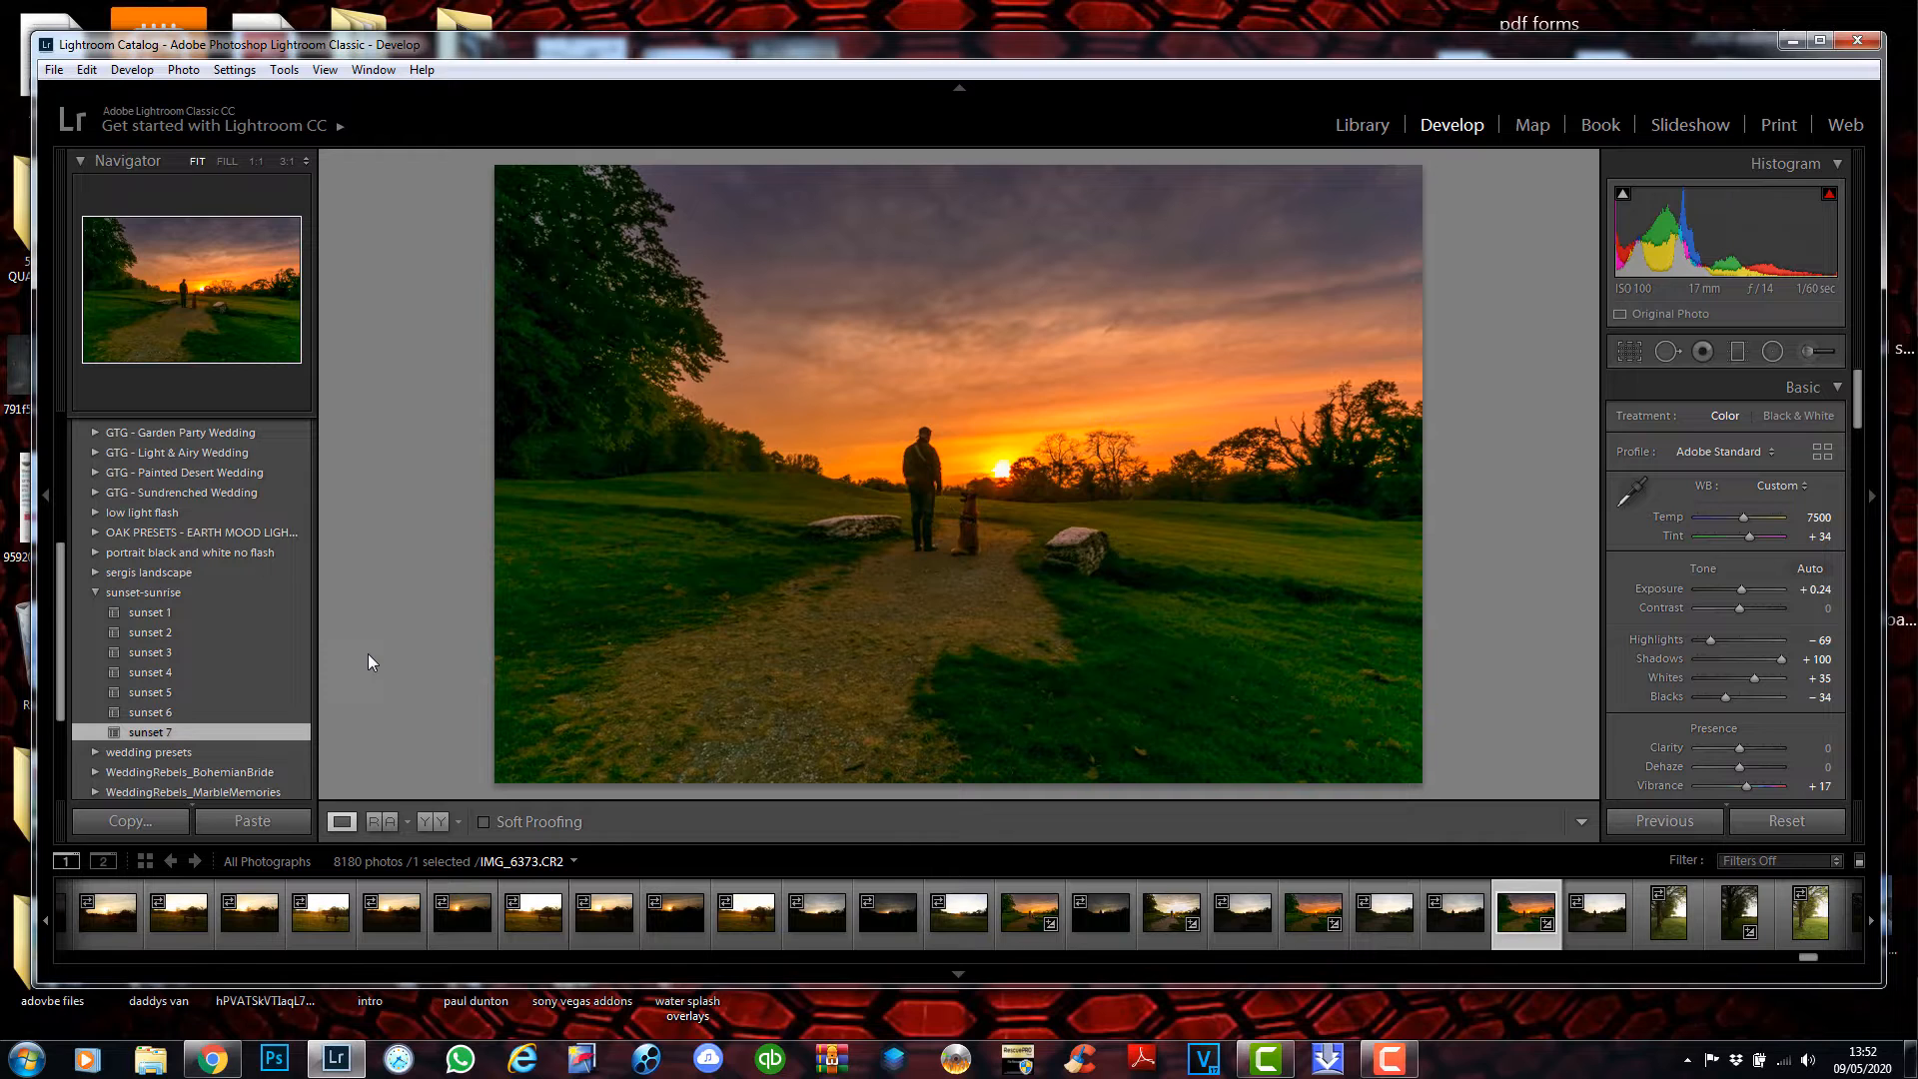
Set Shadows to 35 on the ground graduated filter and to 46 on the sky graduated filter.
{"action": "left_click", "coordinate": [1739, 360]}
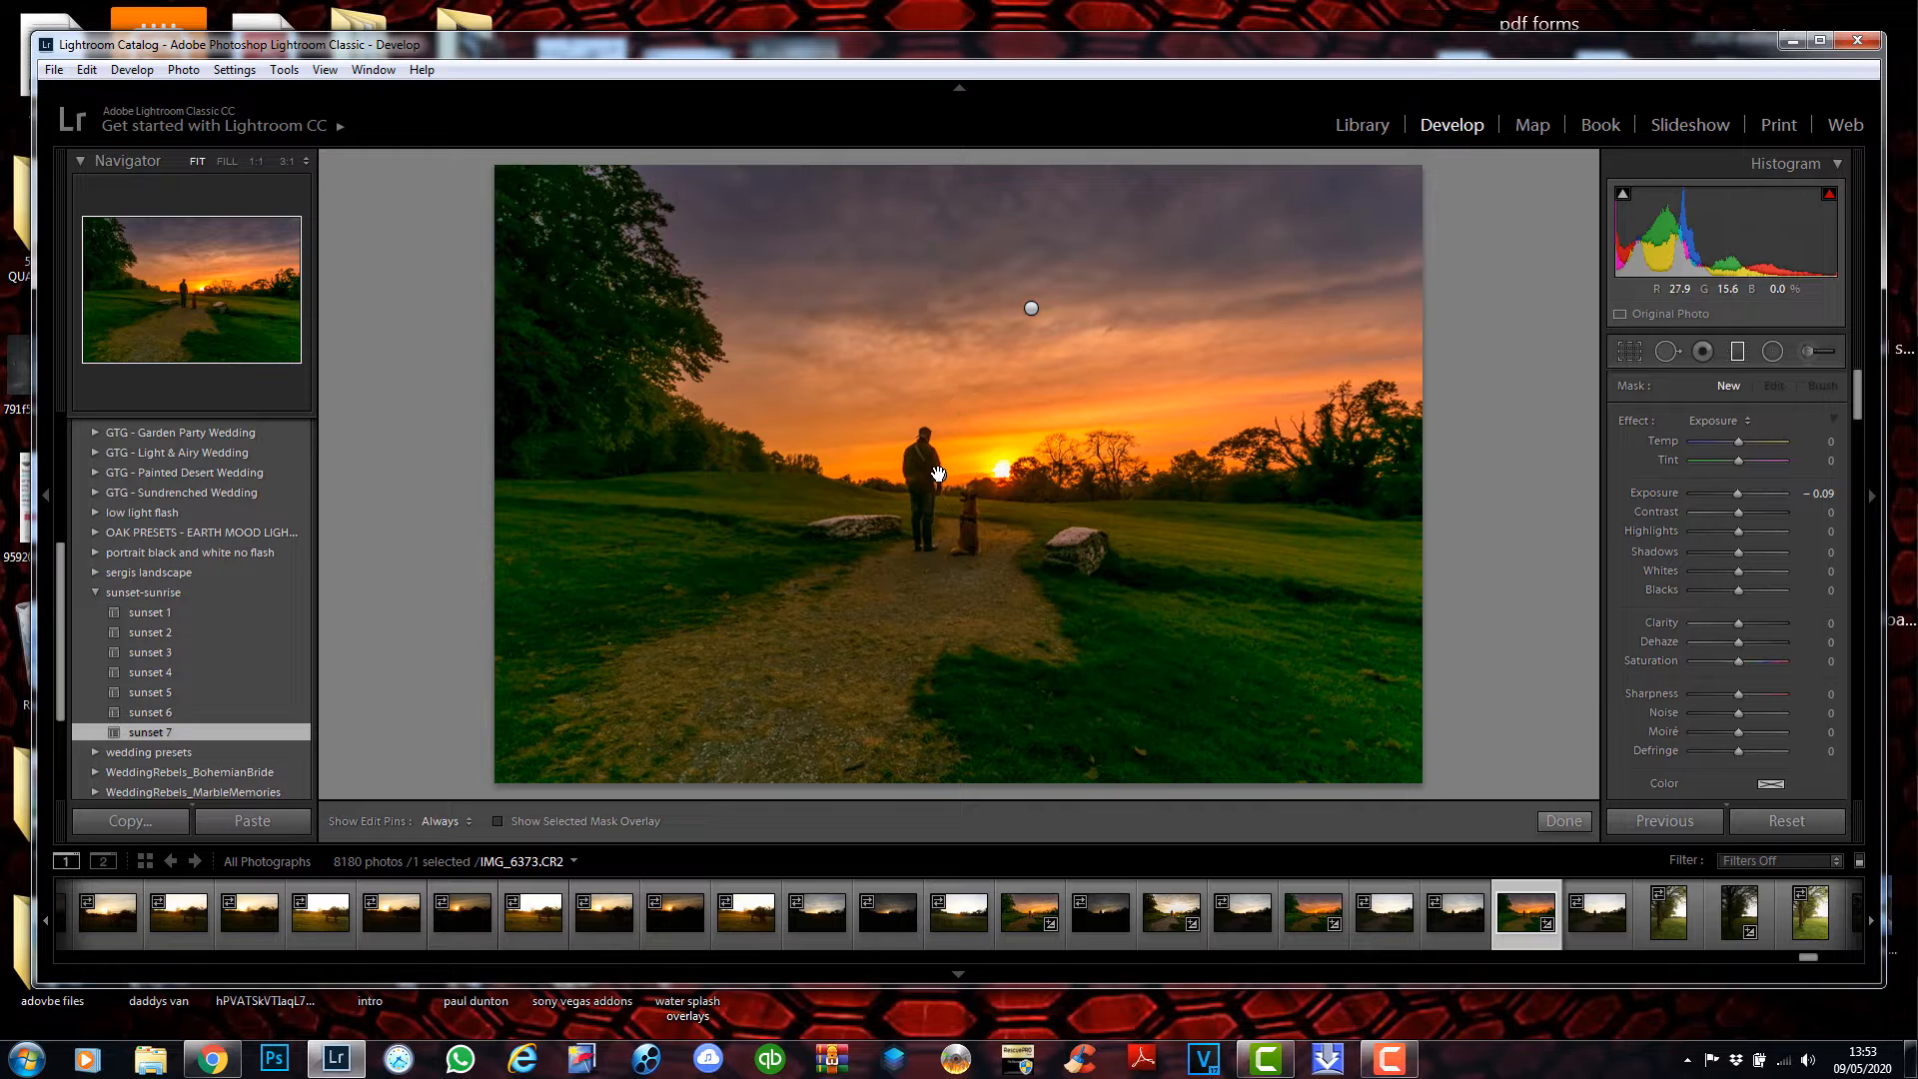
{"action": "left_click", "coordinate": [938, 474]}
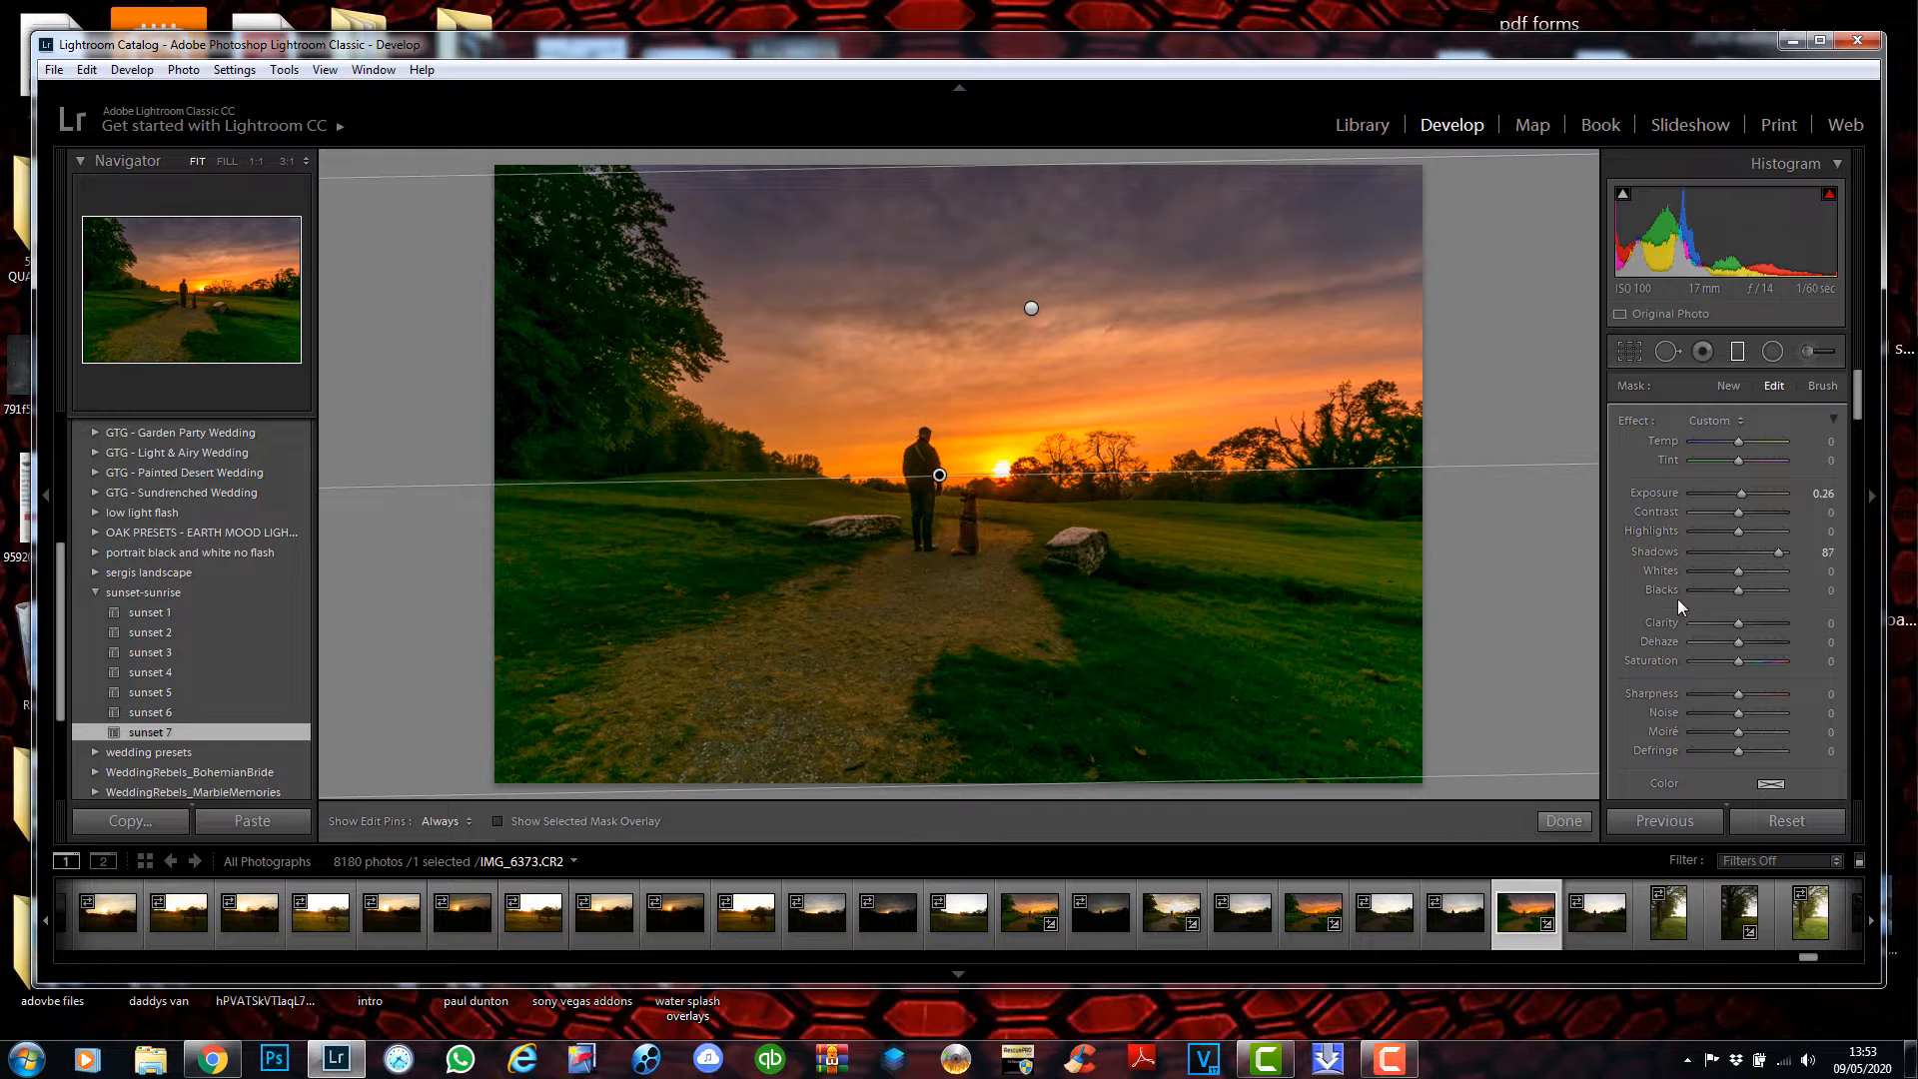
{"action": "mouse_move", "coordinate": [1779, 555]}
{"action": "left_mouse_down"}
{"action": "mouse_move", "coordinate": [1706, 567]}
{"action": "mouse_move", "coordinate": [1755, 566]}
{"action": "left_mouse_up"}
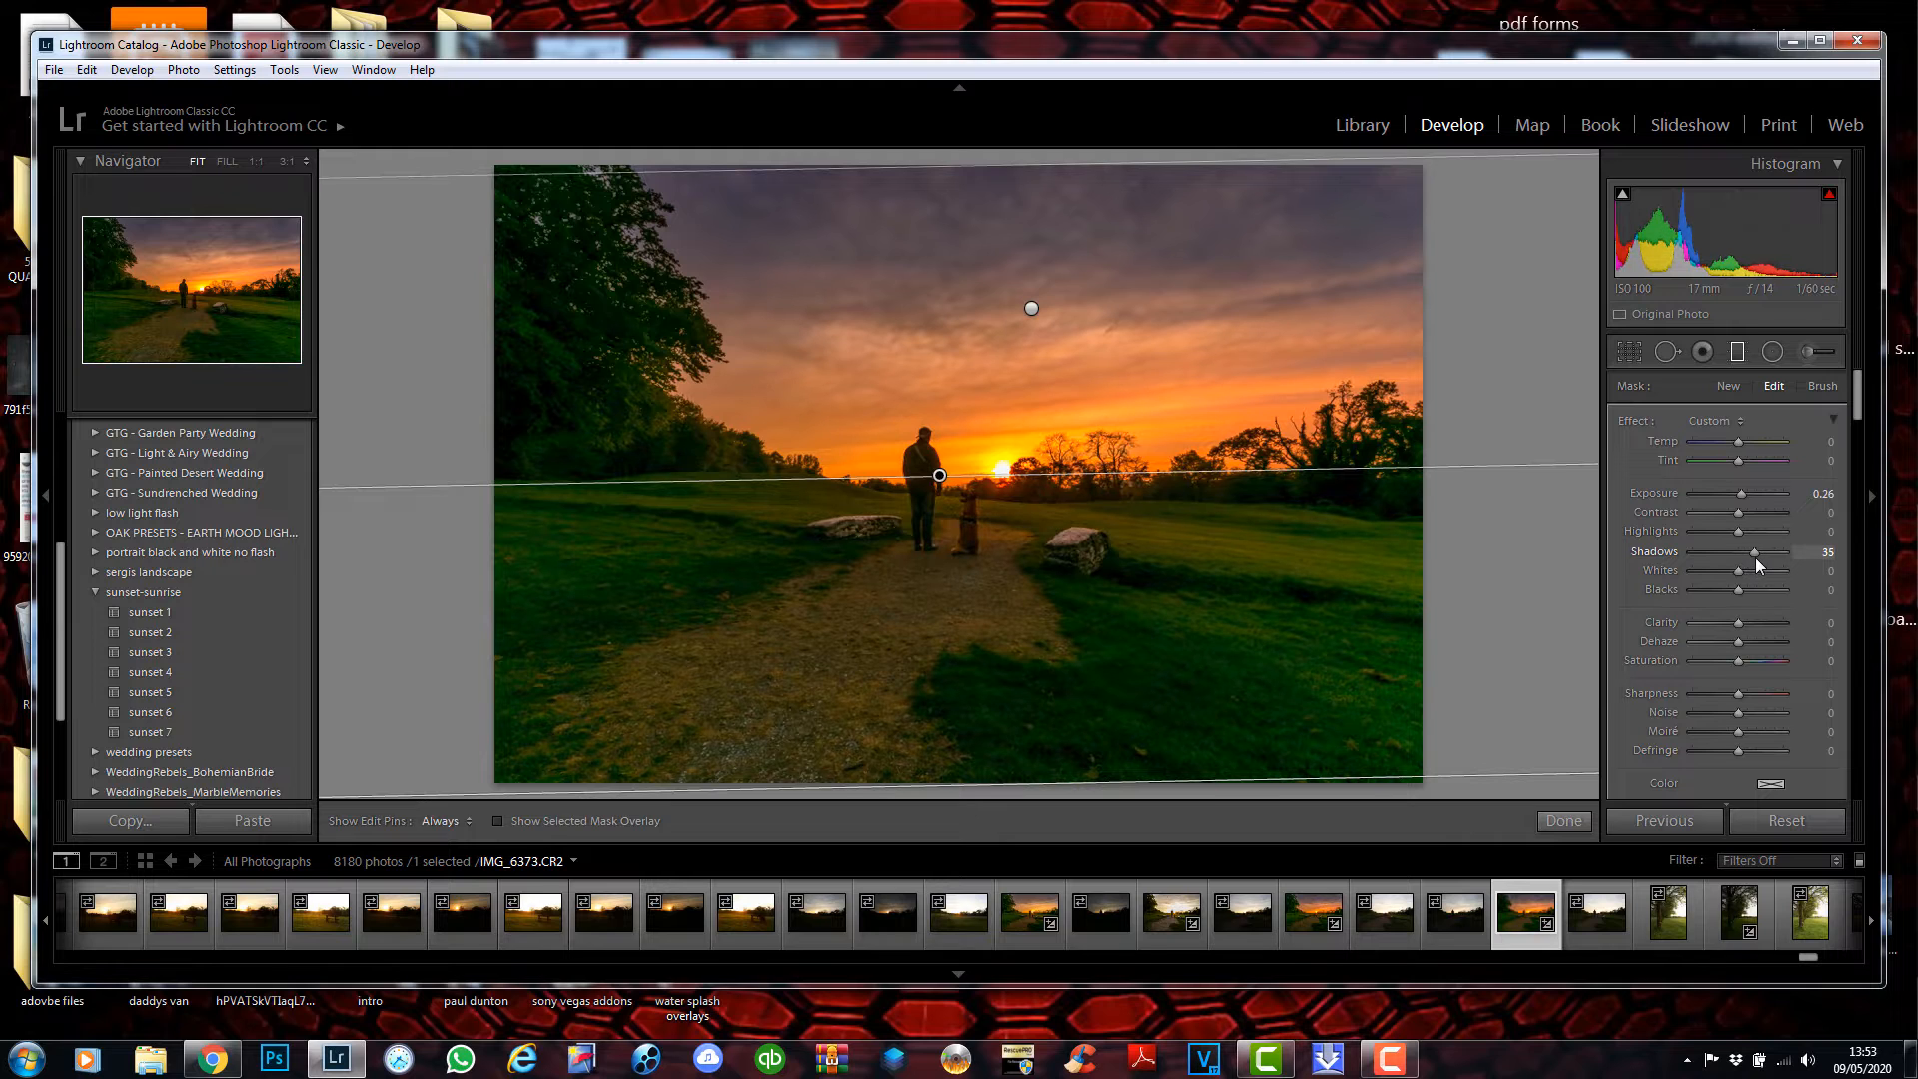
{"action": "left_click", "coordinate": [1032, 309]}
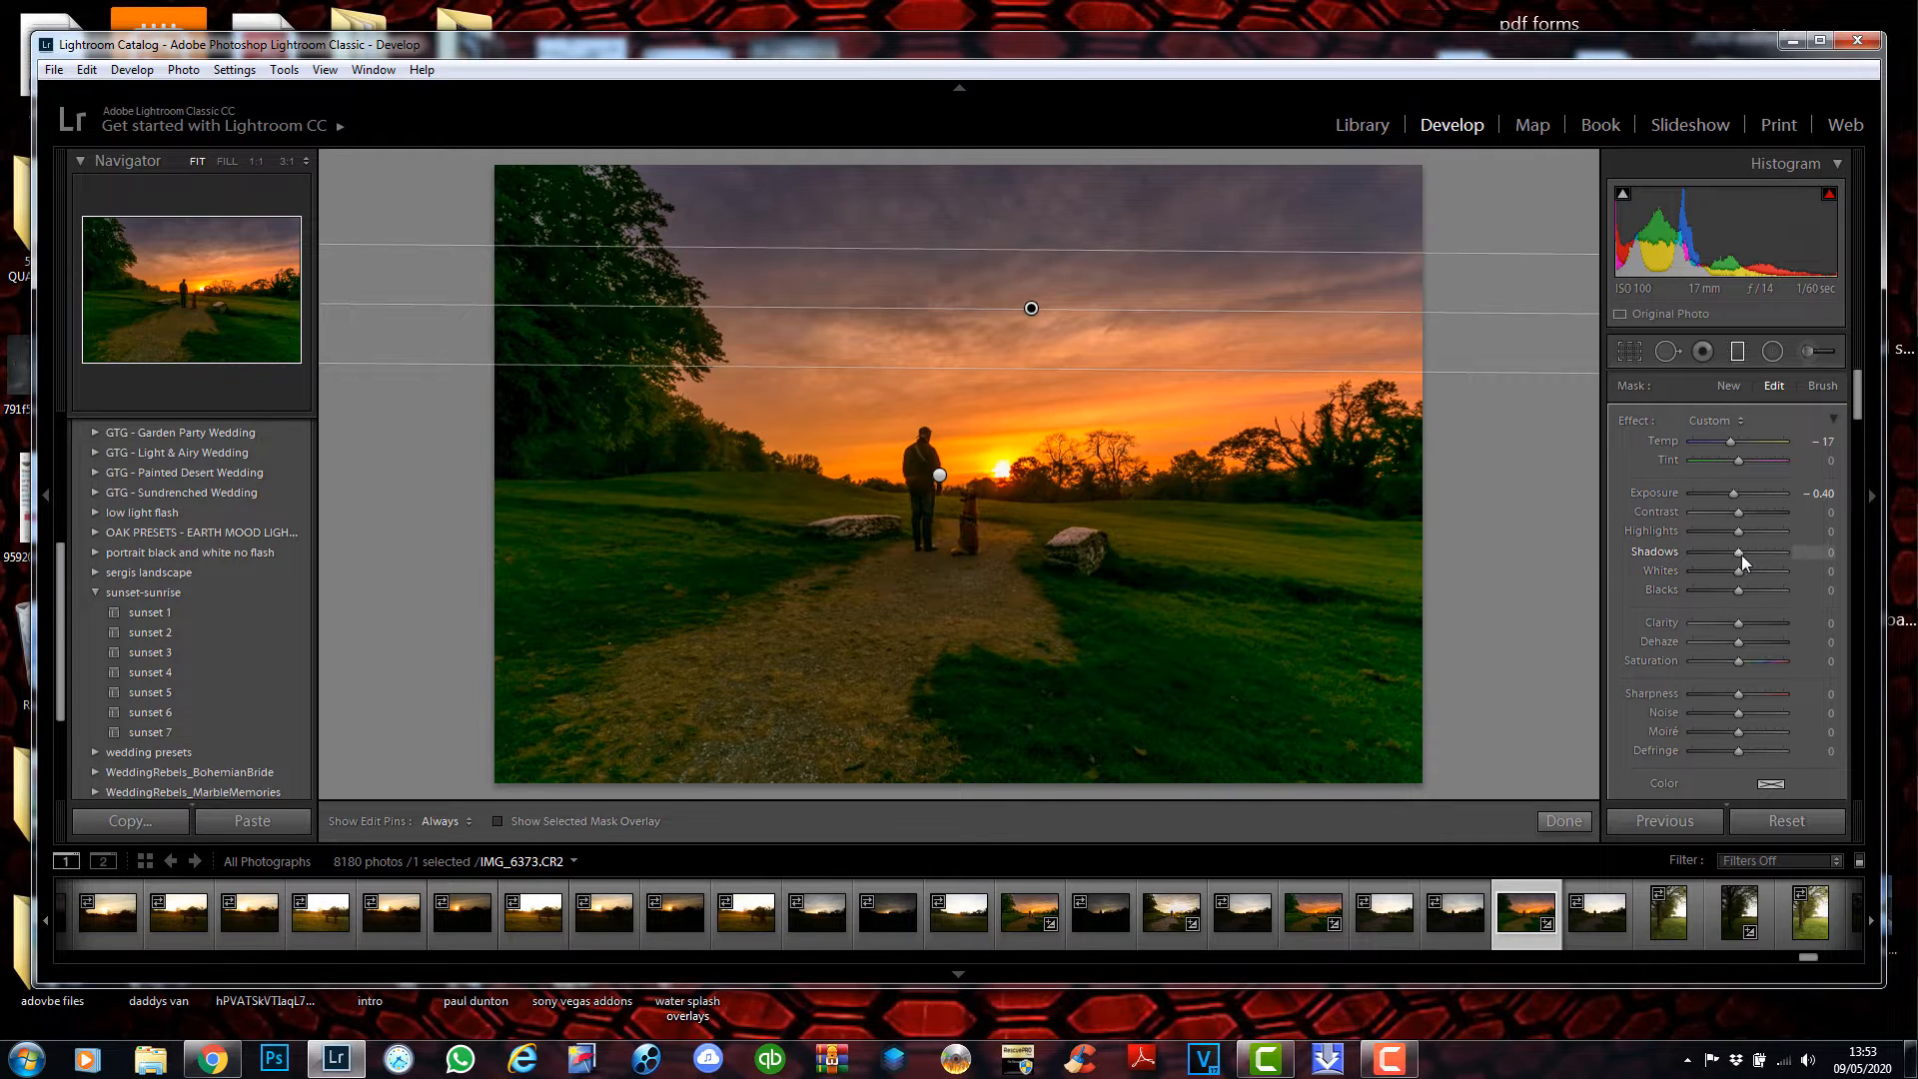
{"action": "mouse_move", "coordinate": [1741, 554]}
{"action": "left_mouse_down"}
{"action": "mouse_move", "coordinate": [1806, 553]}
{"action": "mouse_move", "coordinate": [1661, 557]}
{"action": "mouse_move", "coordinate": [1762, 553]}
{"action": "left_mouse_up"}
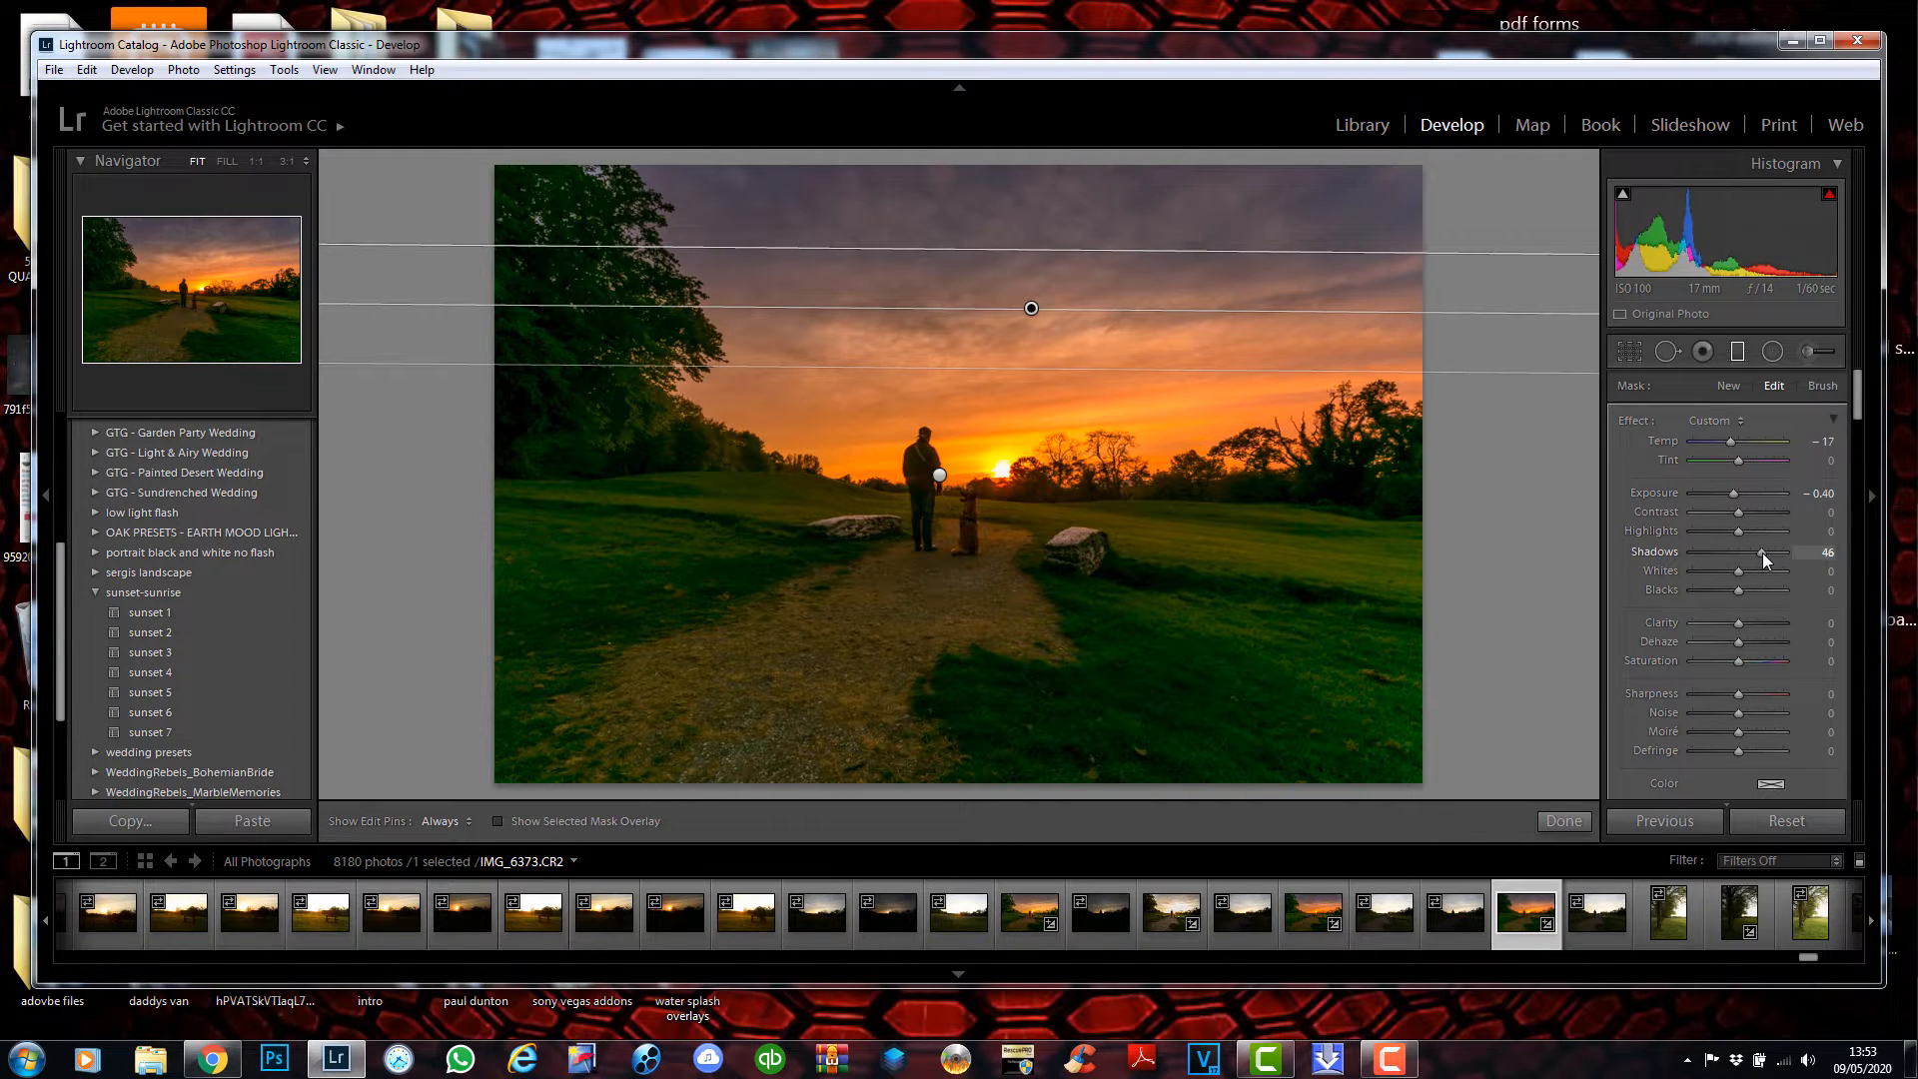
{"action": "left_click", "coordinate": [1564, 820]}
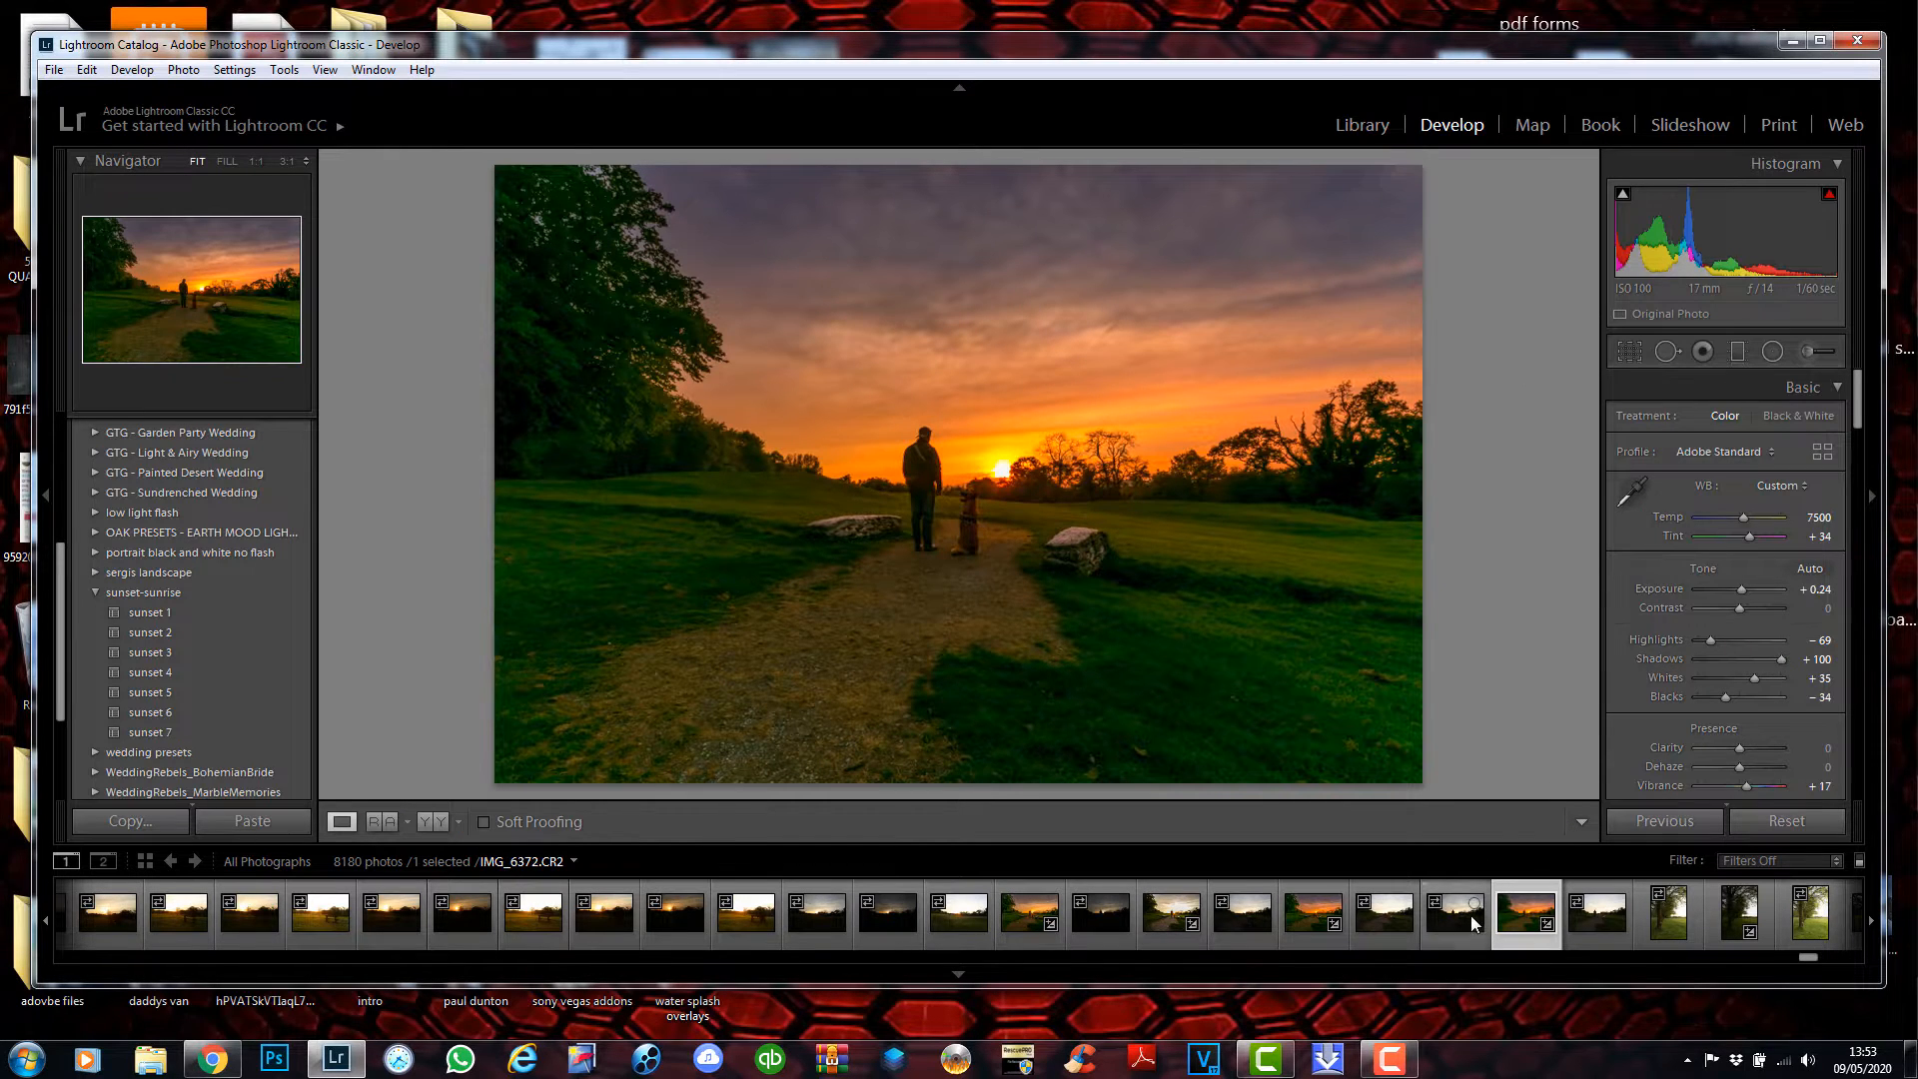
Open the lone tree photo IMG_6391.CR2 and reset its develop settings.
{"action": "scroll", "coordinate": [1454, 929], "scroll_direction": "down", "scroll_amount": 5}
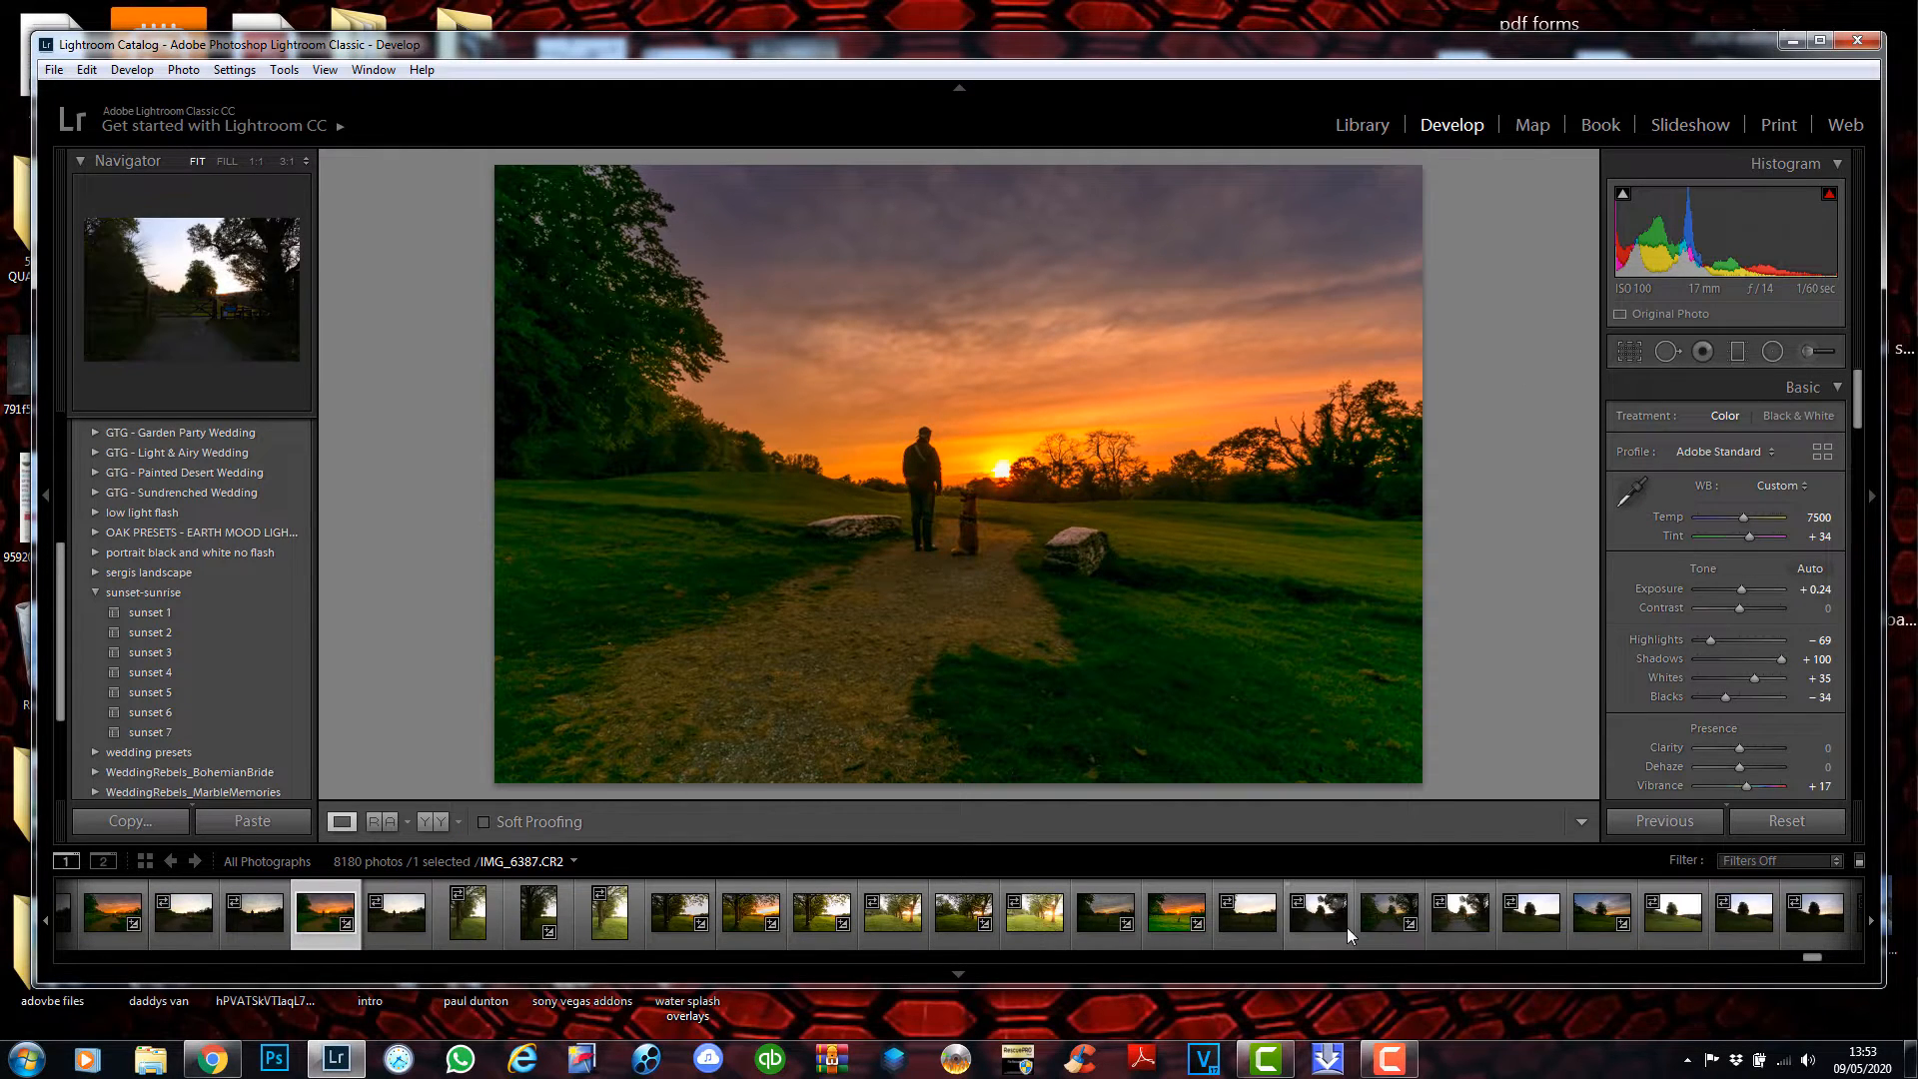
{"action": "left_click", "coordinate": [1597, 915]}
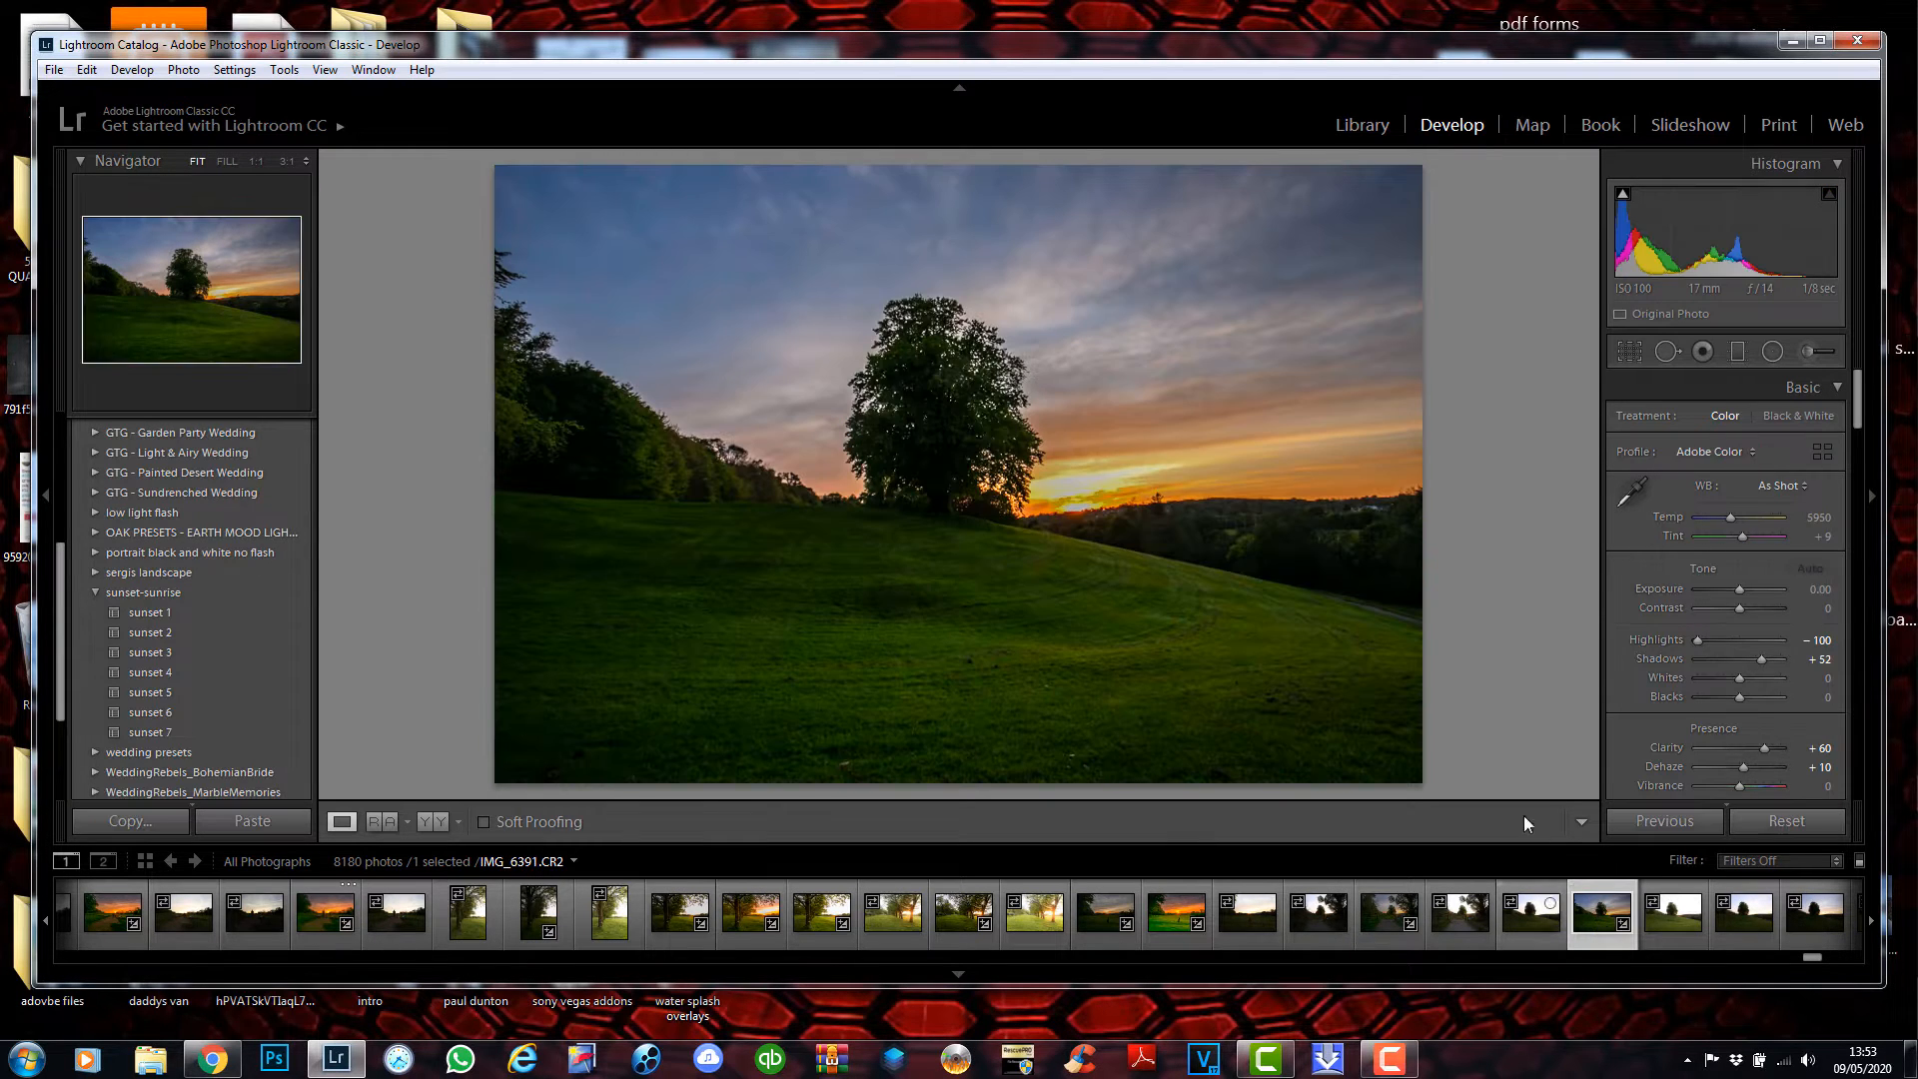
{"action": "left_click", "coordinate": [1783, 822]}
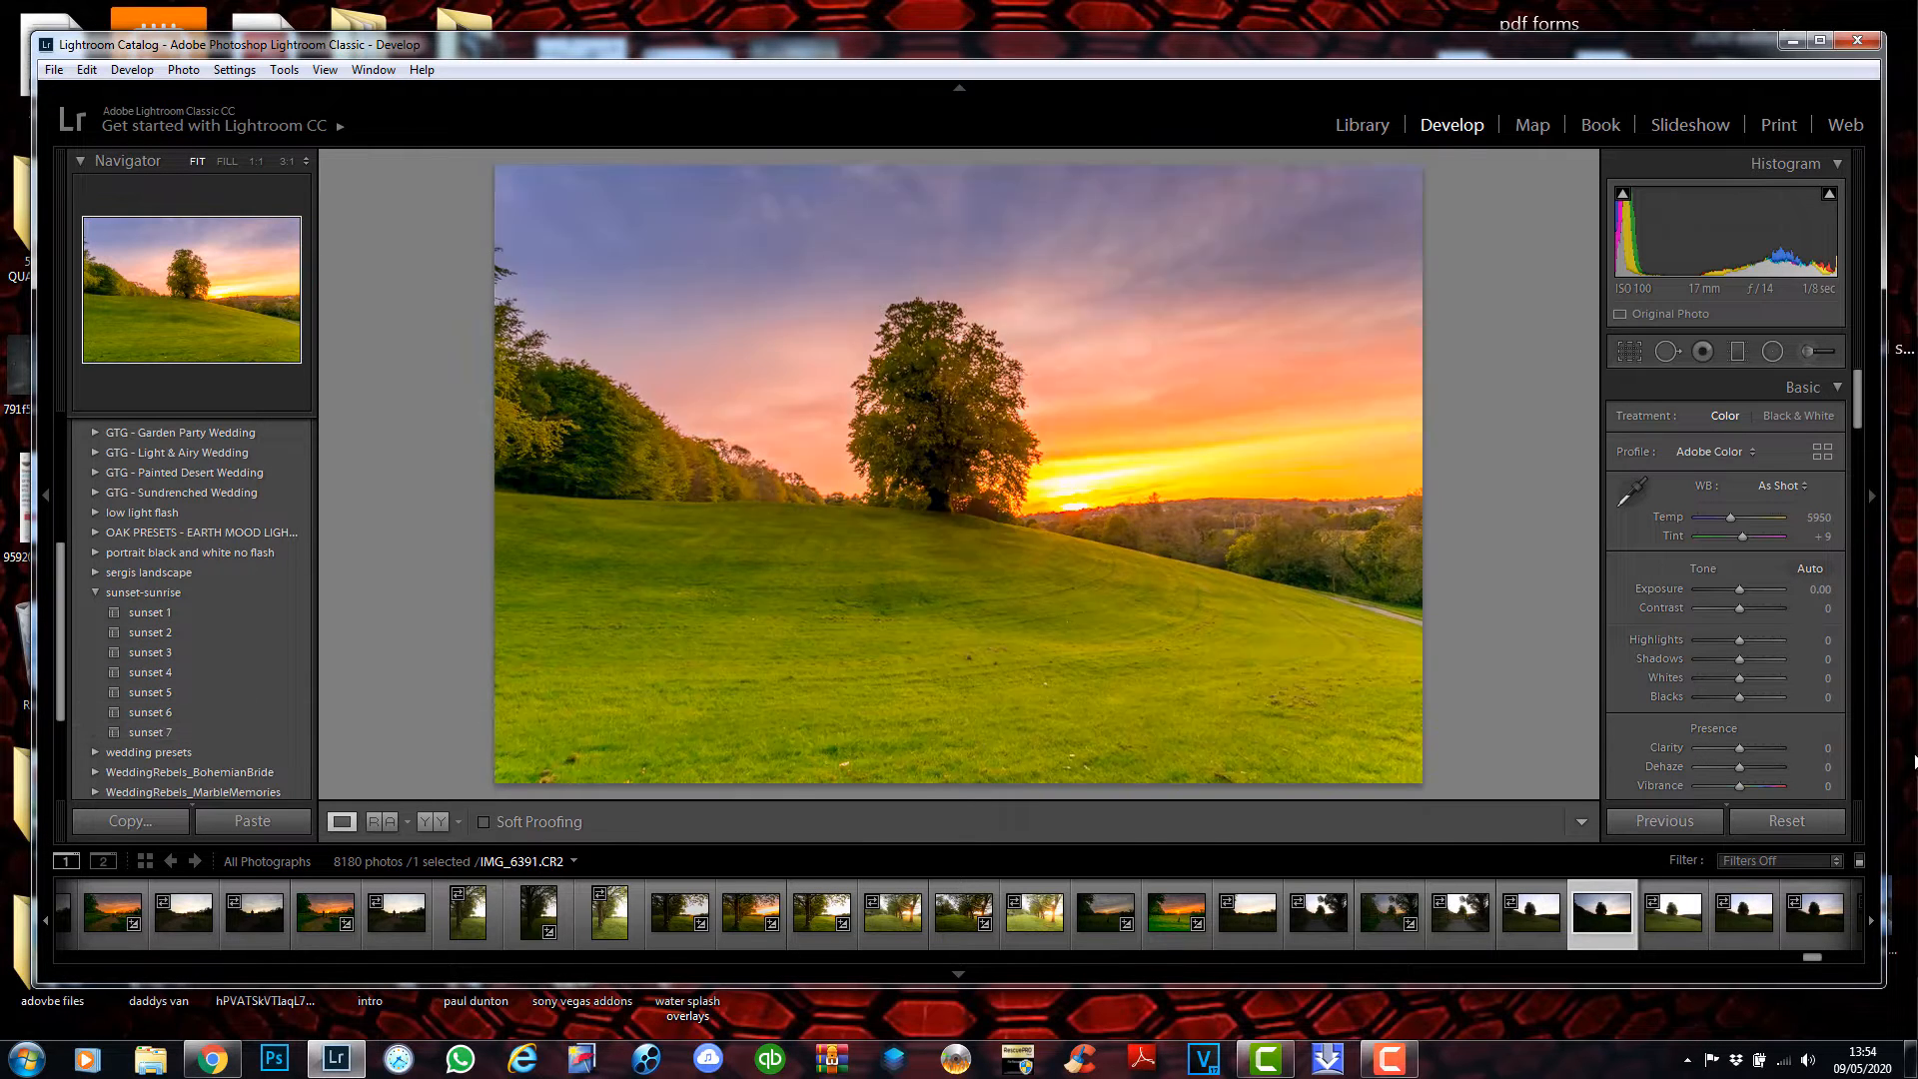
Reset the red-sky tree photo IMG_6400.CR2 and apply the sunset 3 preset, keeping the current Windows color scheme without further reminders.
{"action": "scroll", "coordinate": [1599, 930], "scroll_direction": "down", "scroll_amount": 3}
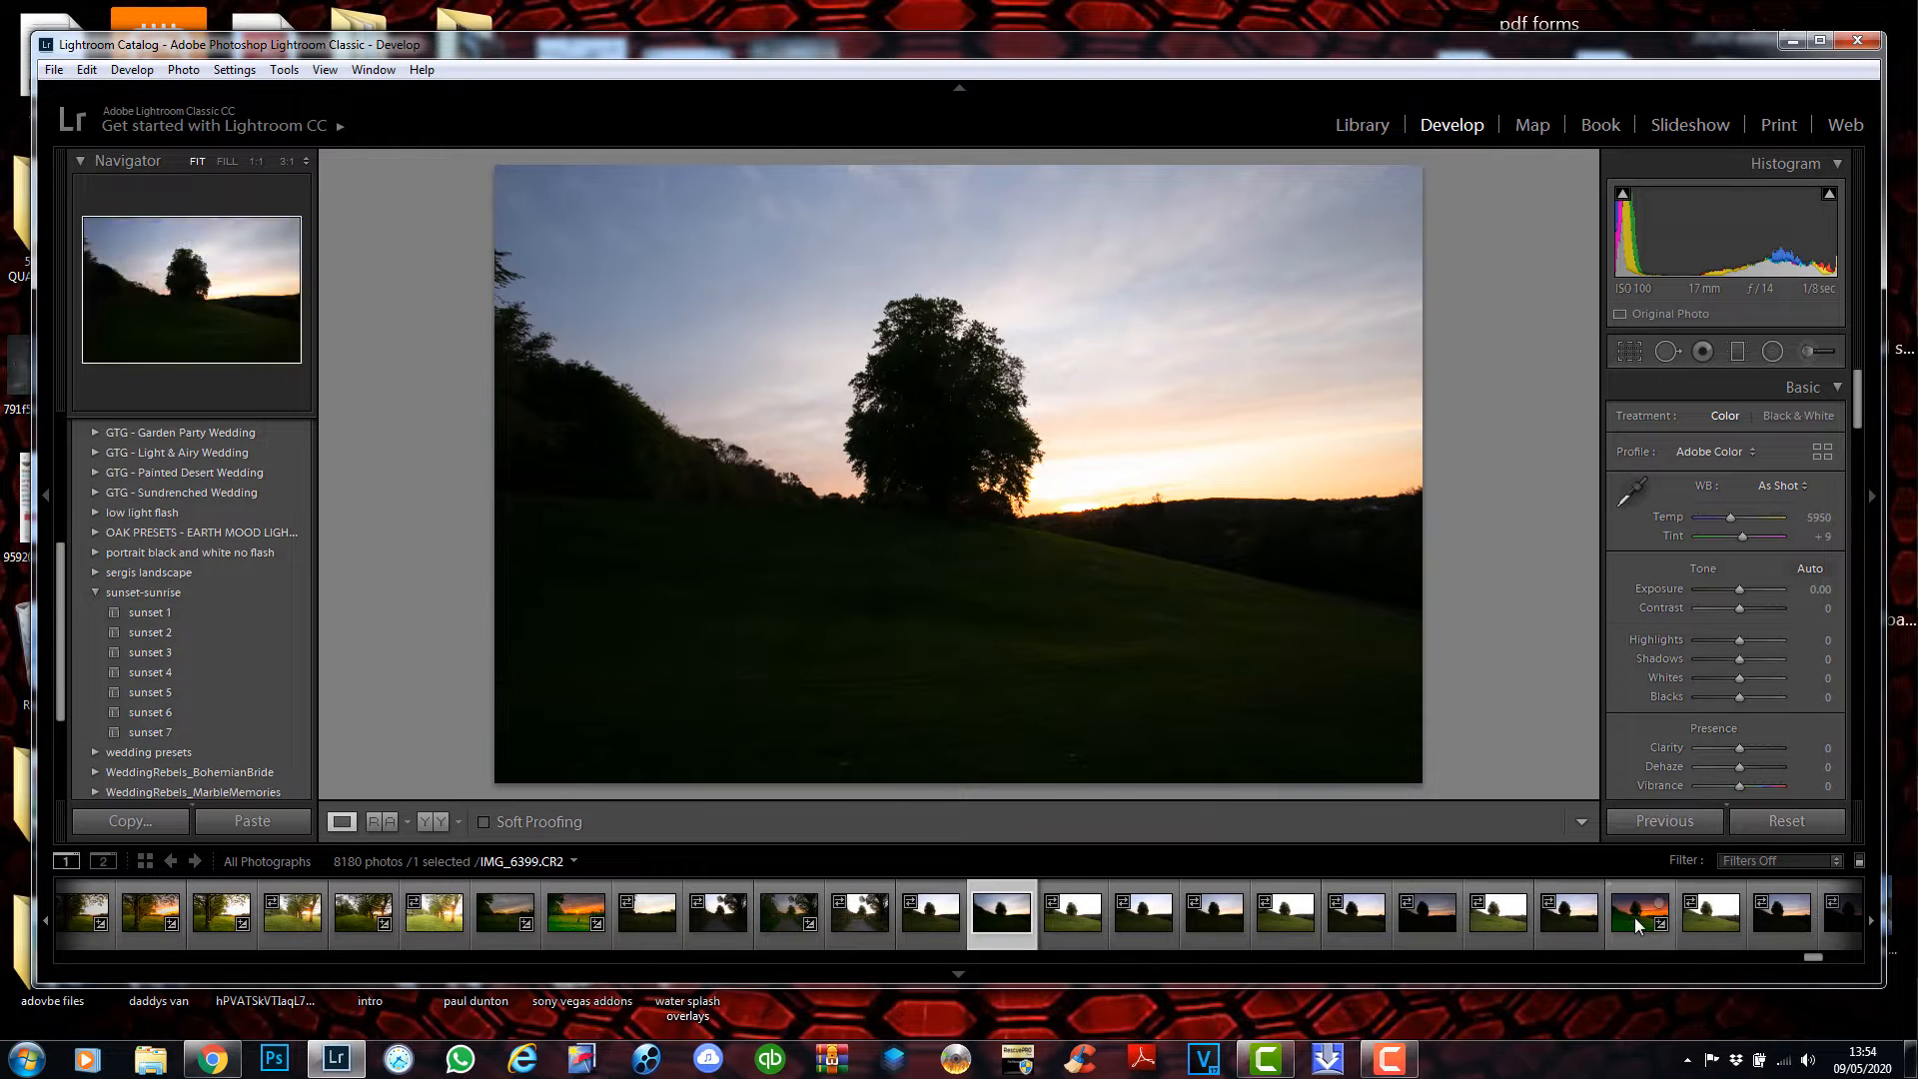
{"action": "left_click", "coordinate": [1631, 918]}
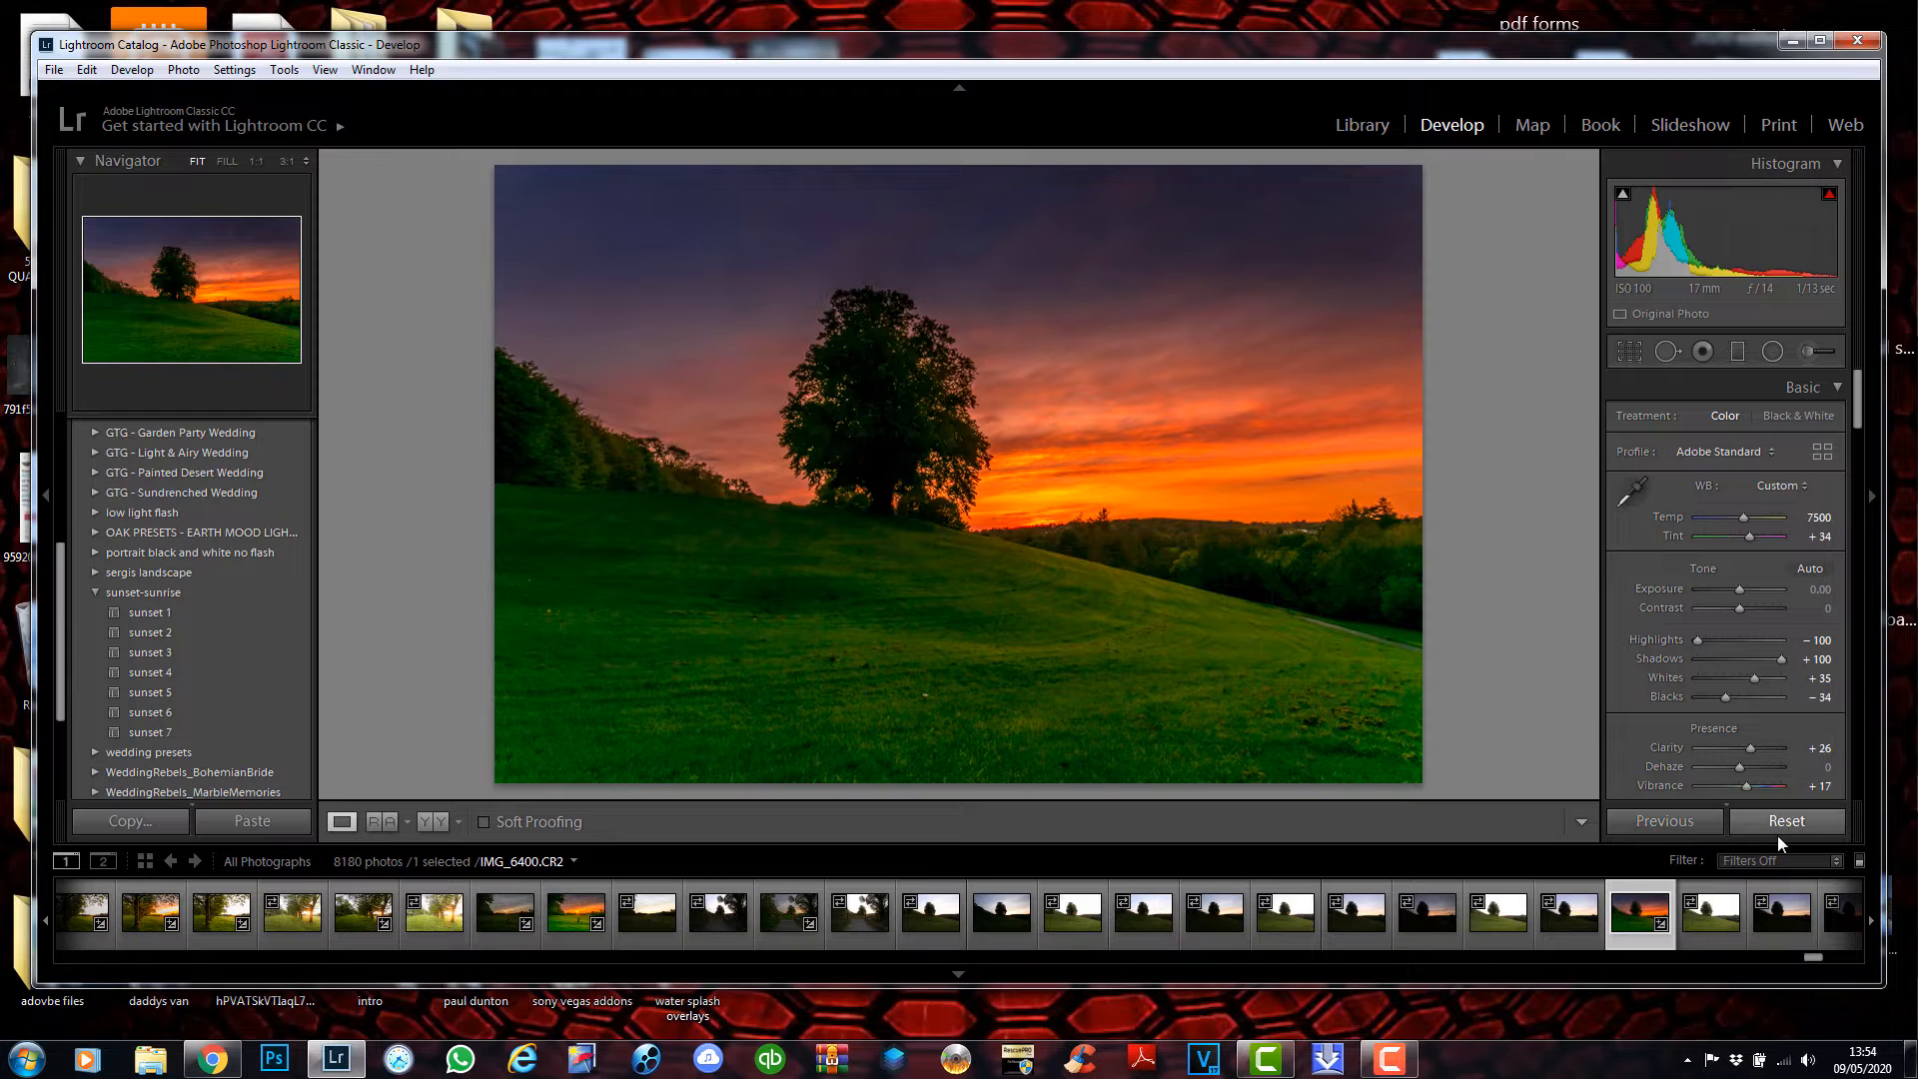
{"action": "left_click", "coordinate": [1779, 829]}
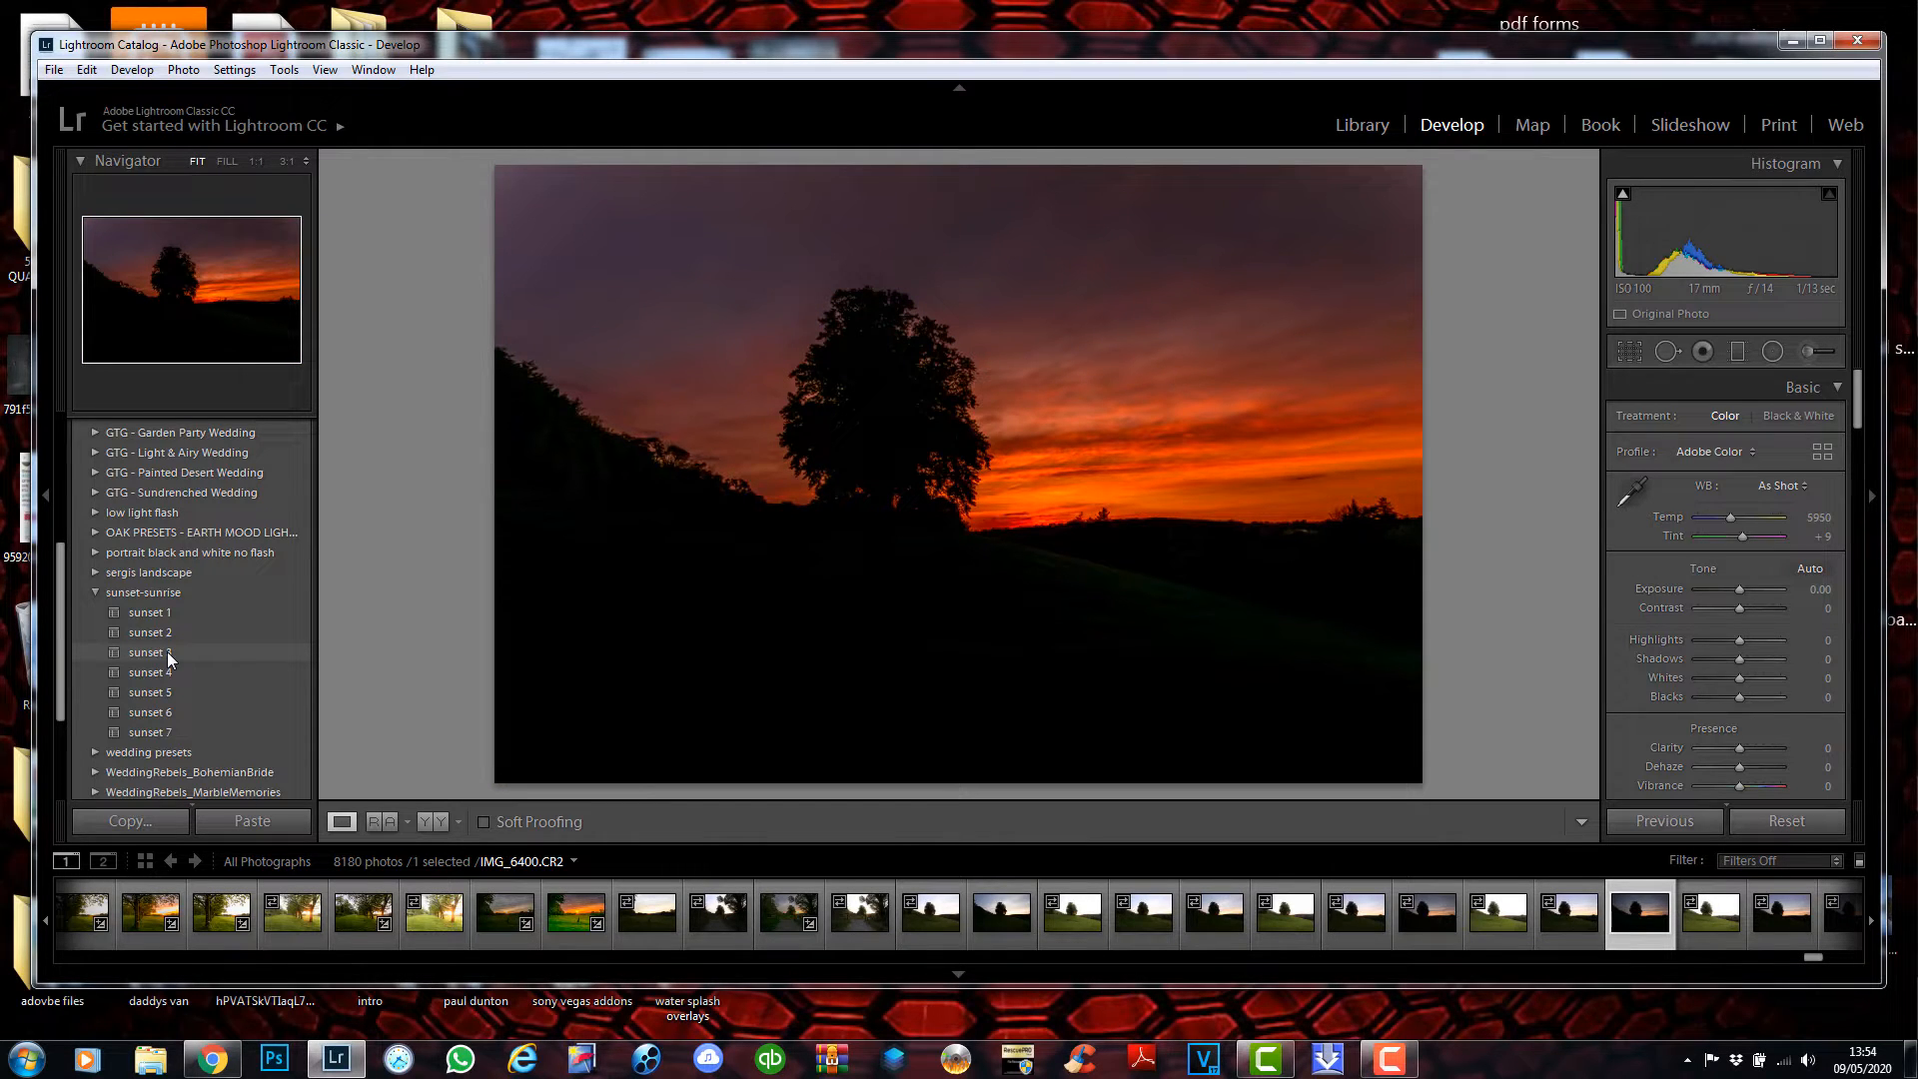
{"action": "left_click", "coordinate": [165, 652]}
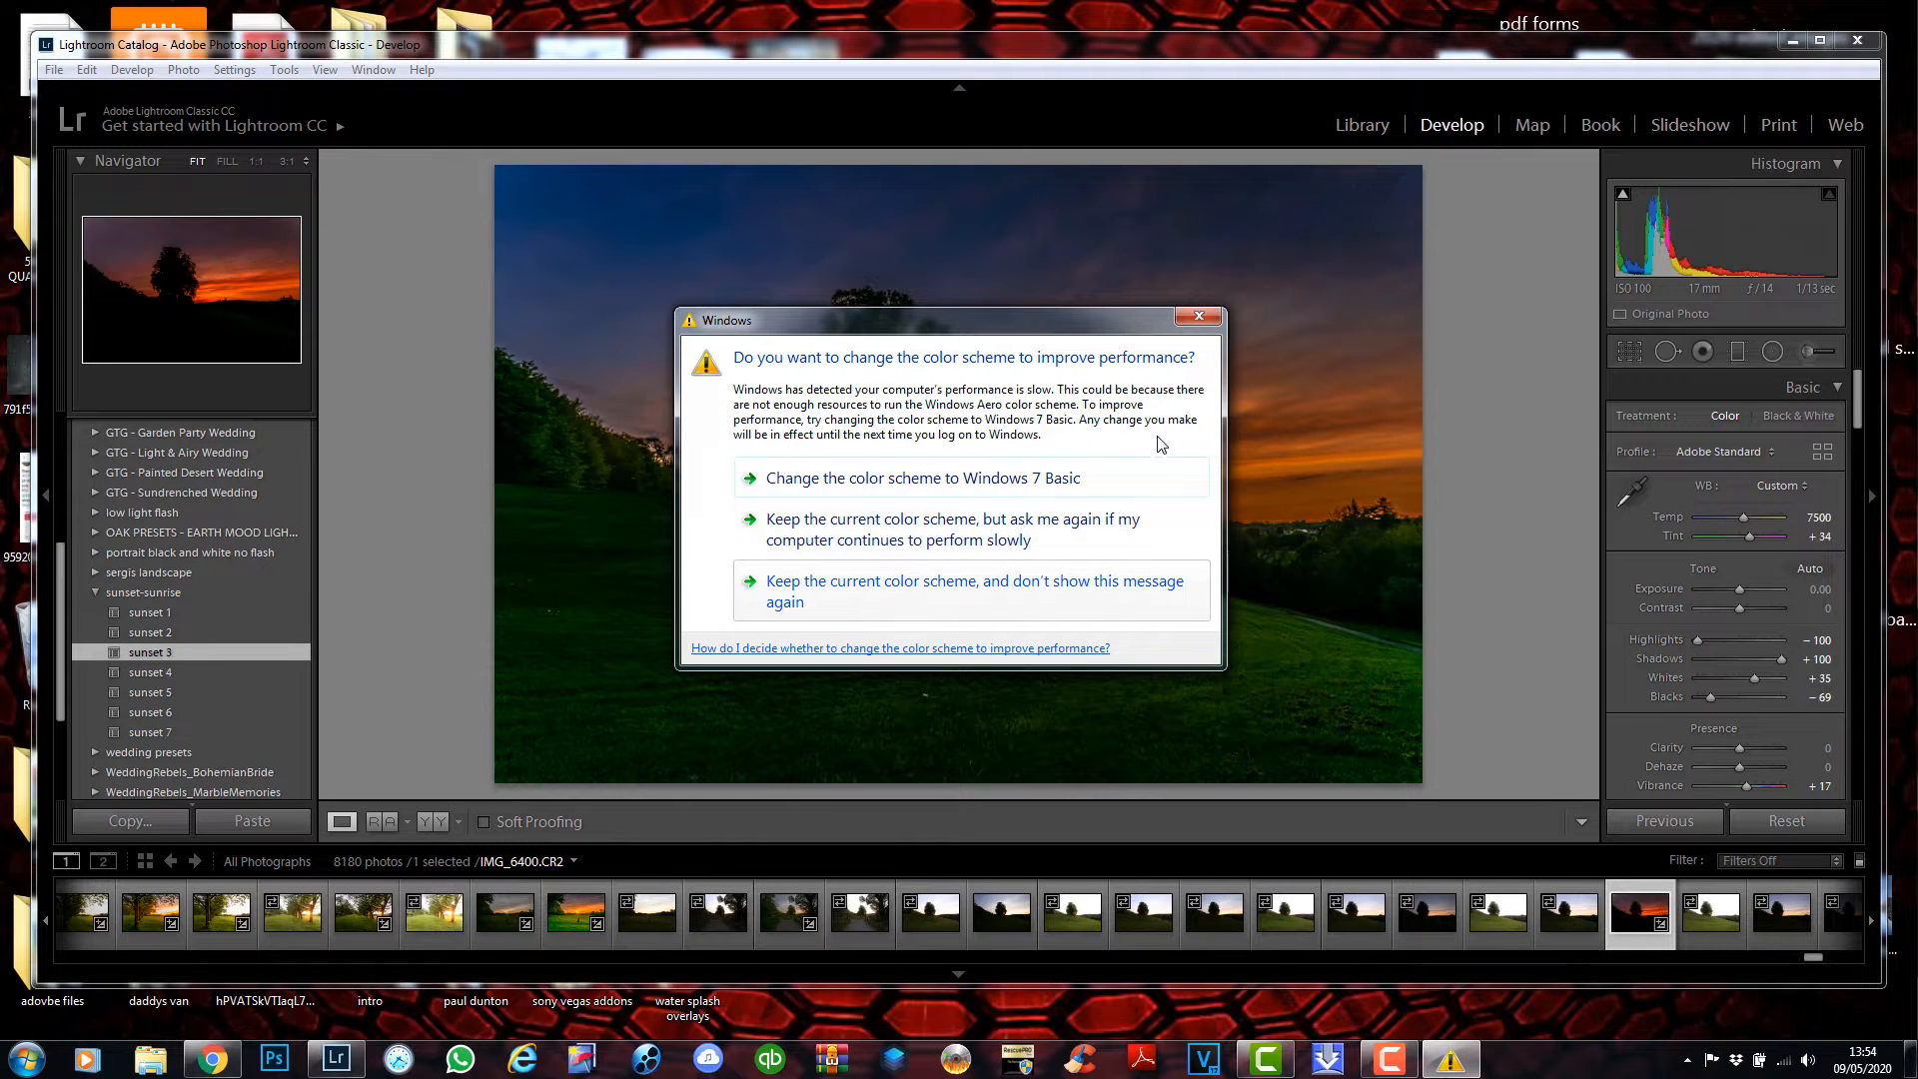
{"action": "left_click", "coordinate": [1043, 594]}
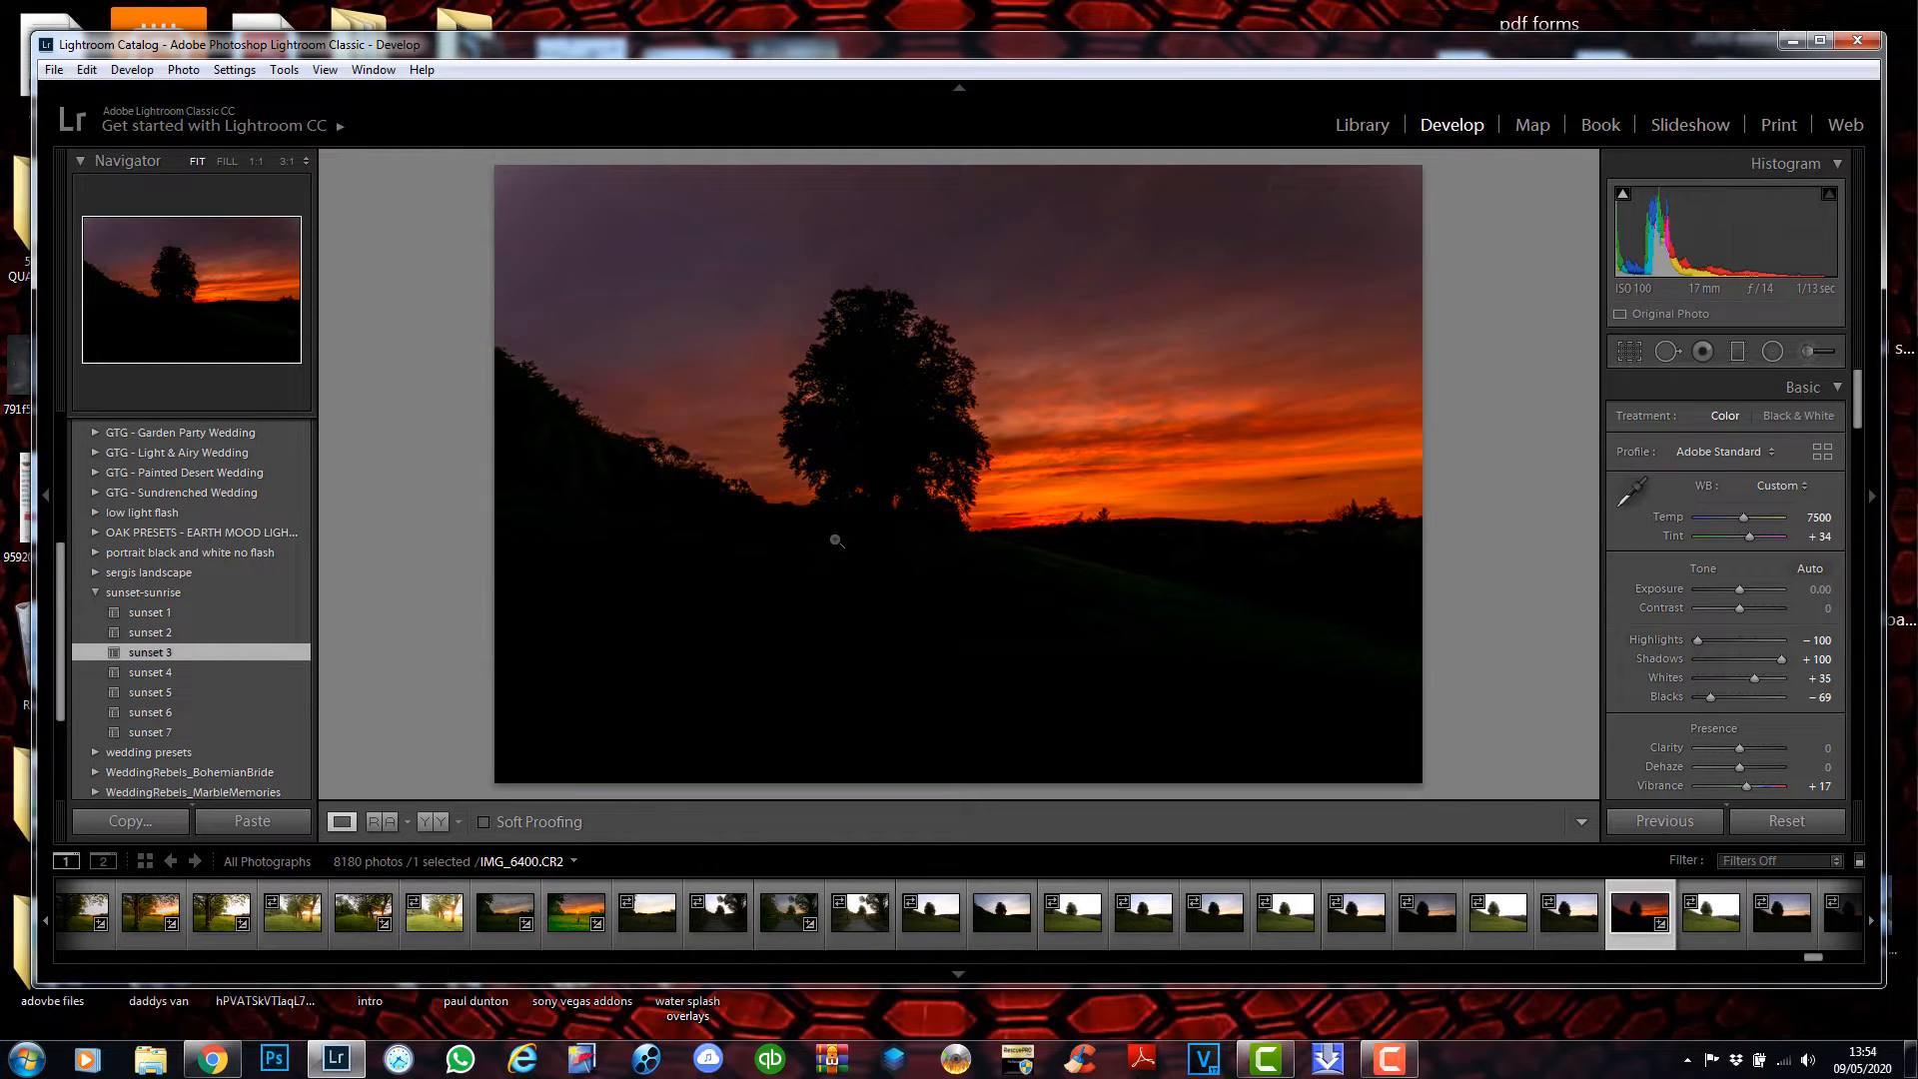
Reposition the ground graduated filter across the lower field and set its Shadows to 100 and Exposure to 0.87.
{"action": "left_click", "coordinate": [1735, 357]}
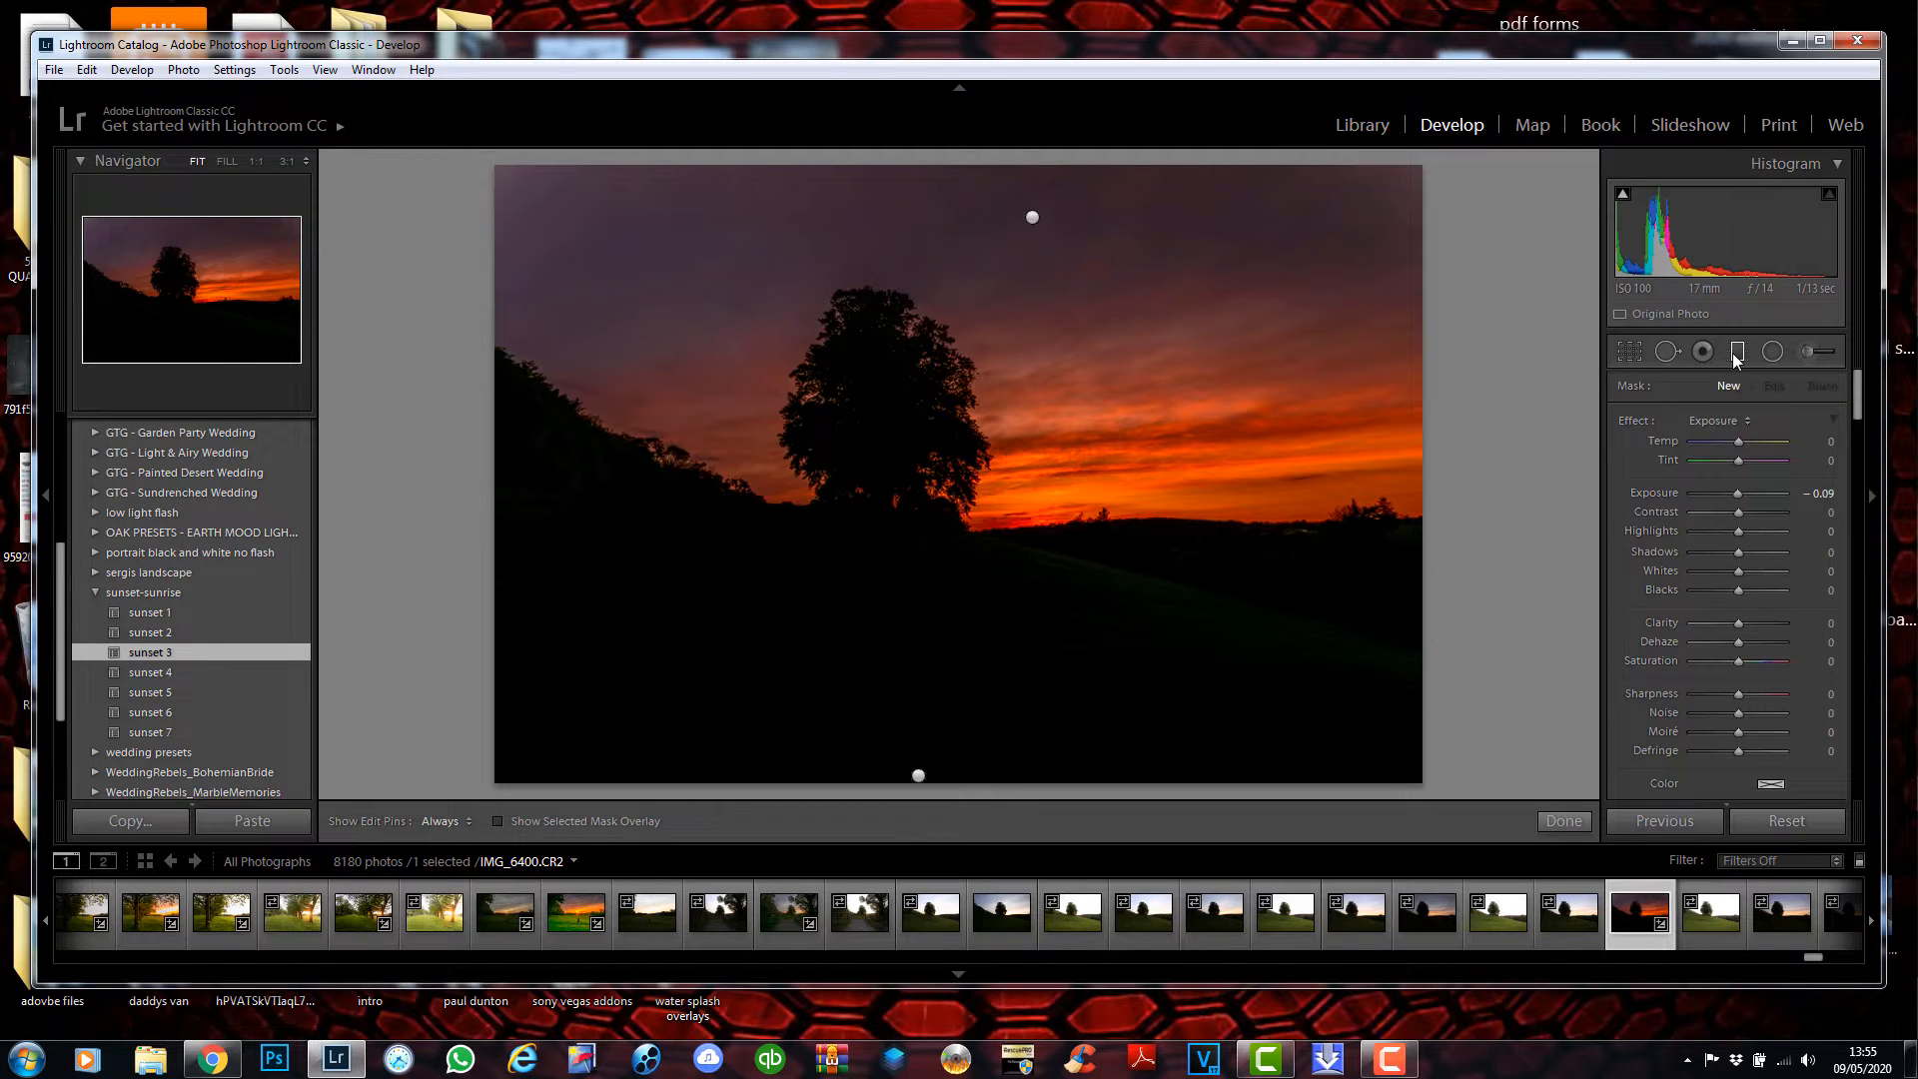
{"action": "left_click", "coordinate": [920, 776]}
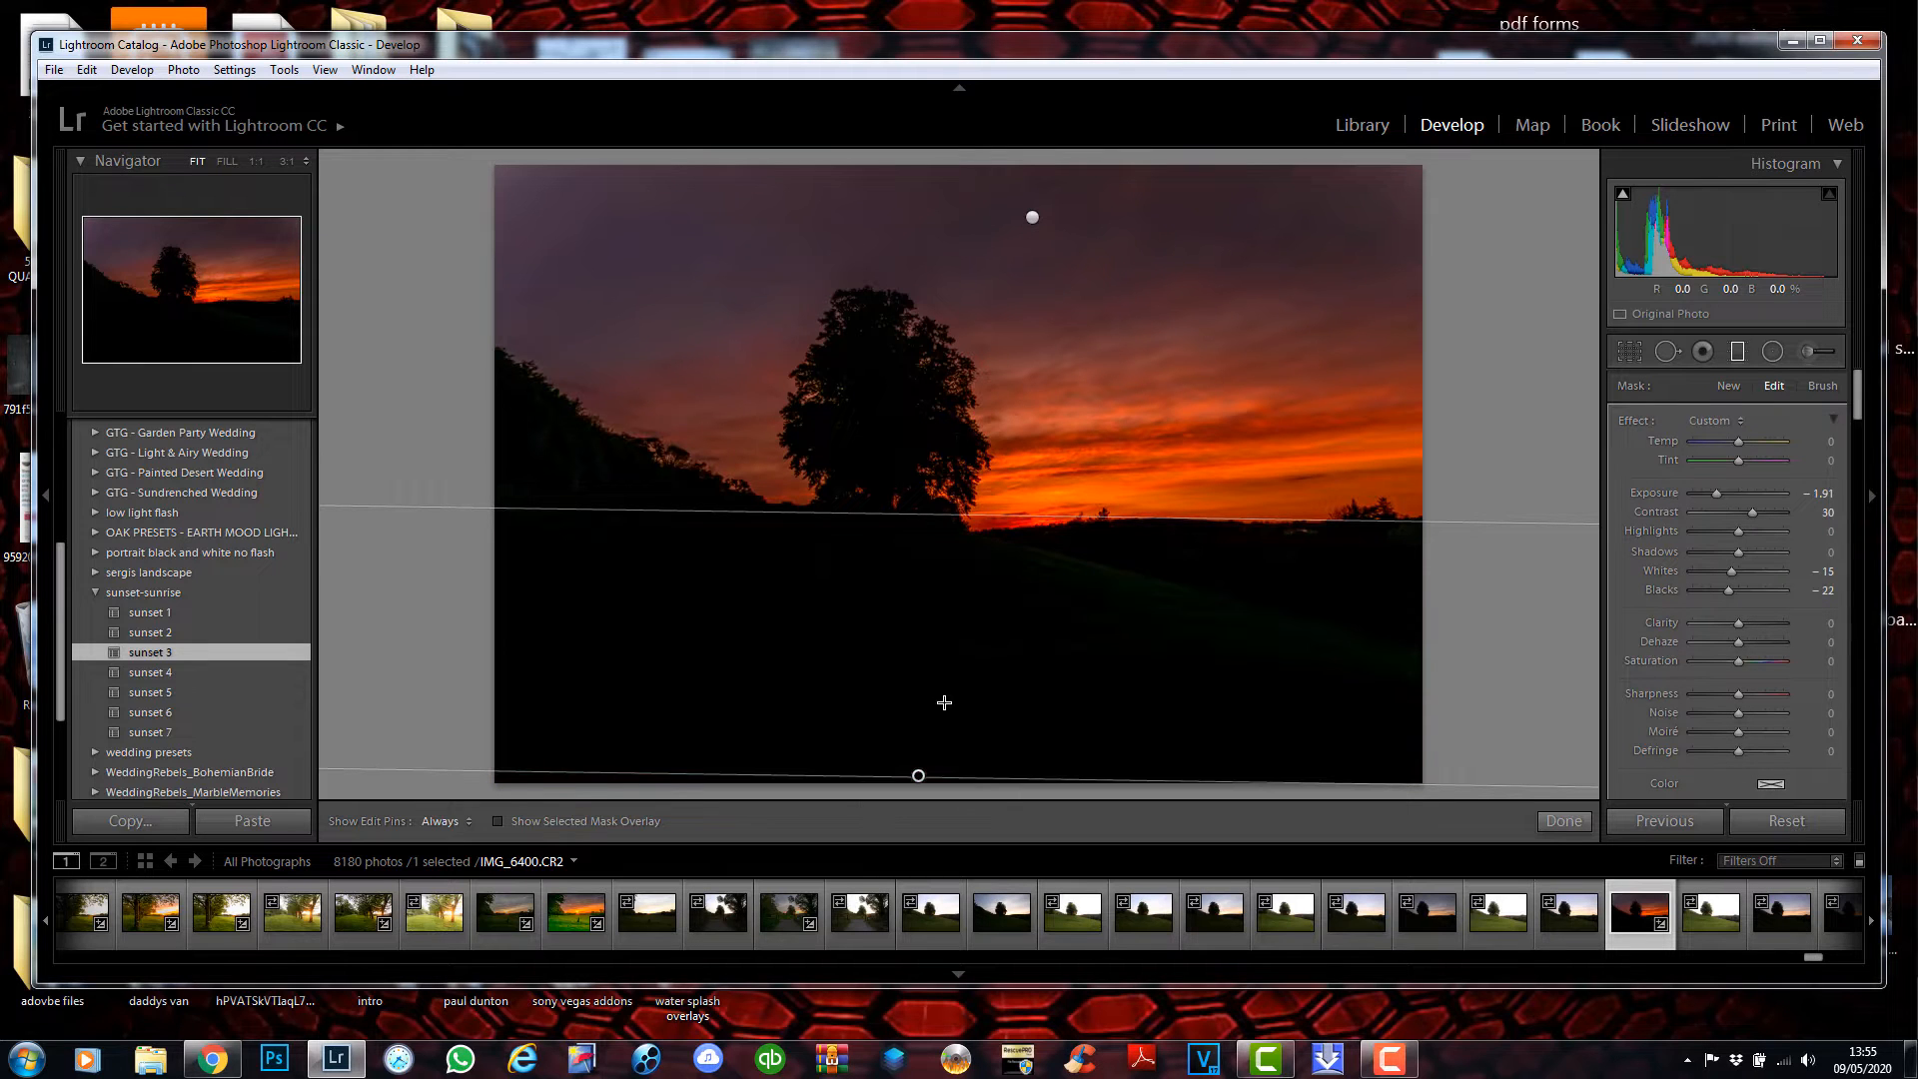
{"action": "left_click_drag", "start_coordinate": [920, 775], "coordinate": [932, 518]}
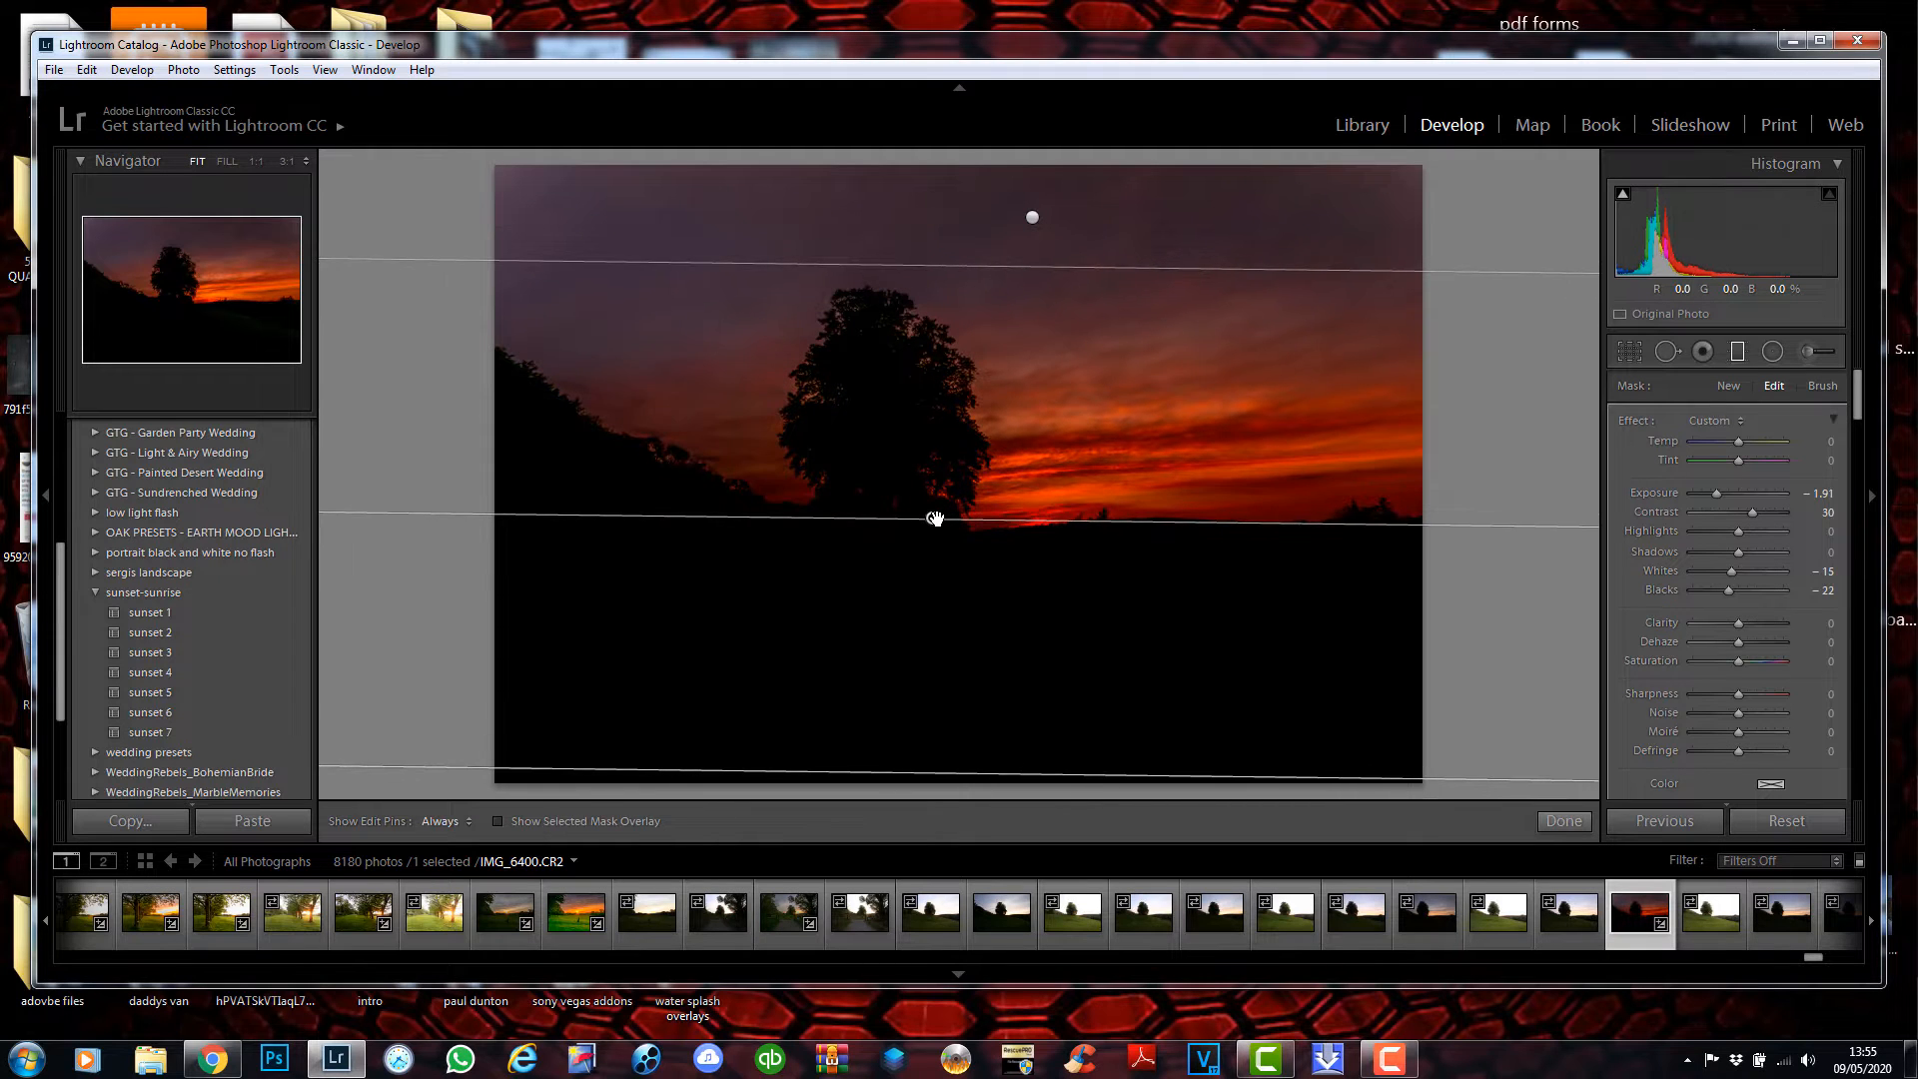
{"action": "left_click_drag", "start_coordinate": [925, 779], "coordinate": [933, 787]}
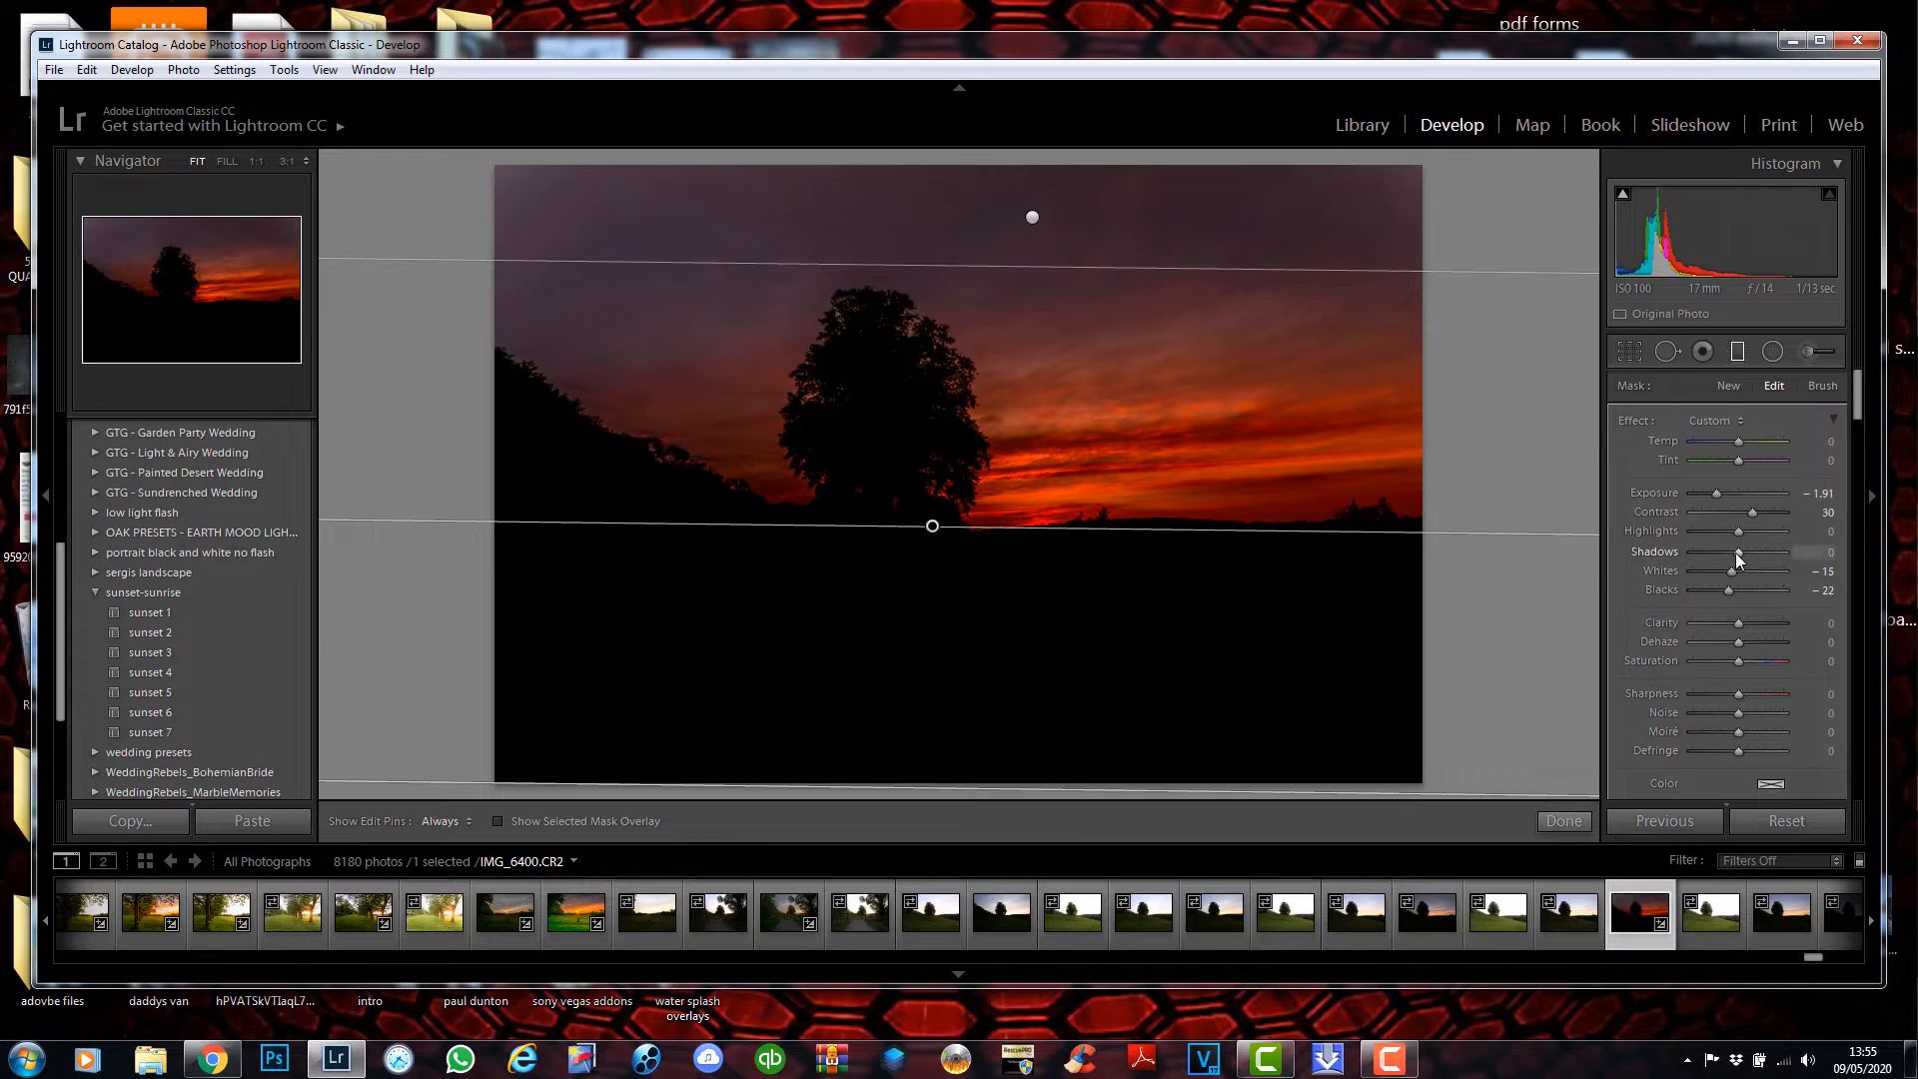
{"action": "left_click_drag", "start_coordinate": [1781, 555], "coordinate": [1786, 555]}
{"action": "left_click_drag", "start_coordinate": [1723, 496], "coordinate": [1733, 497]}
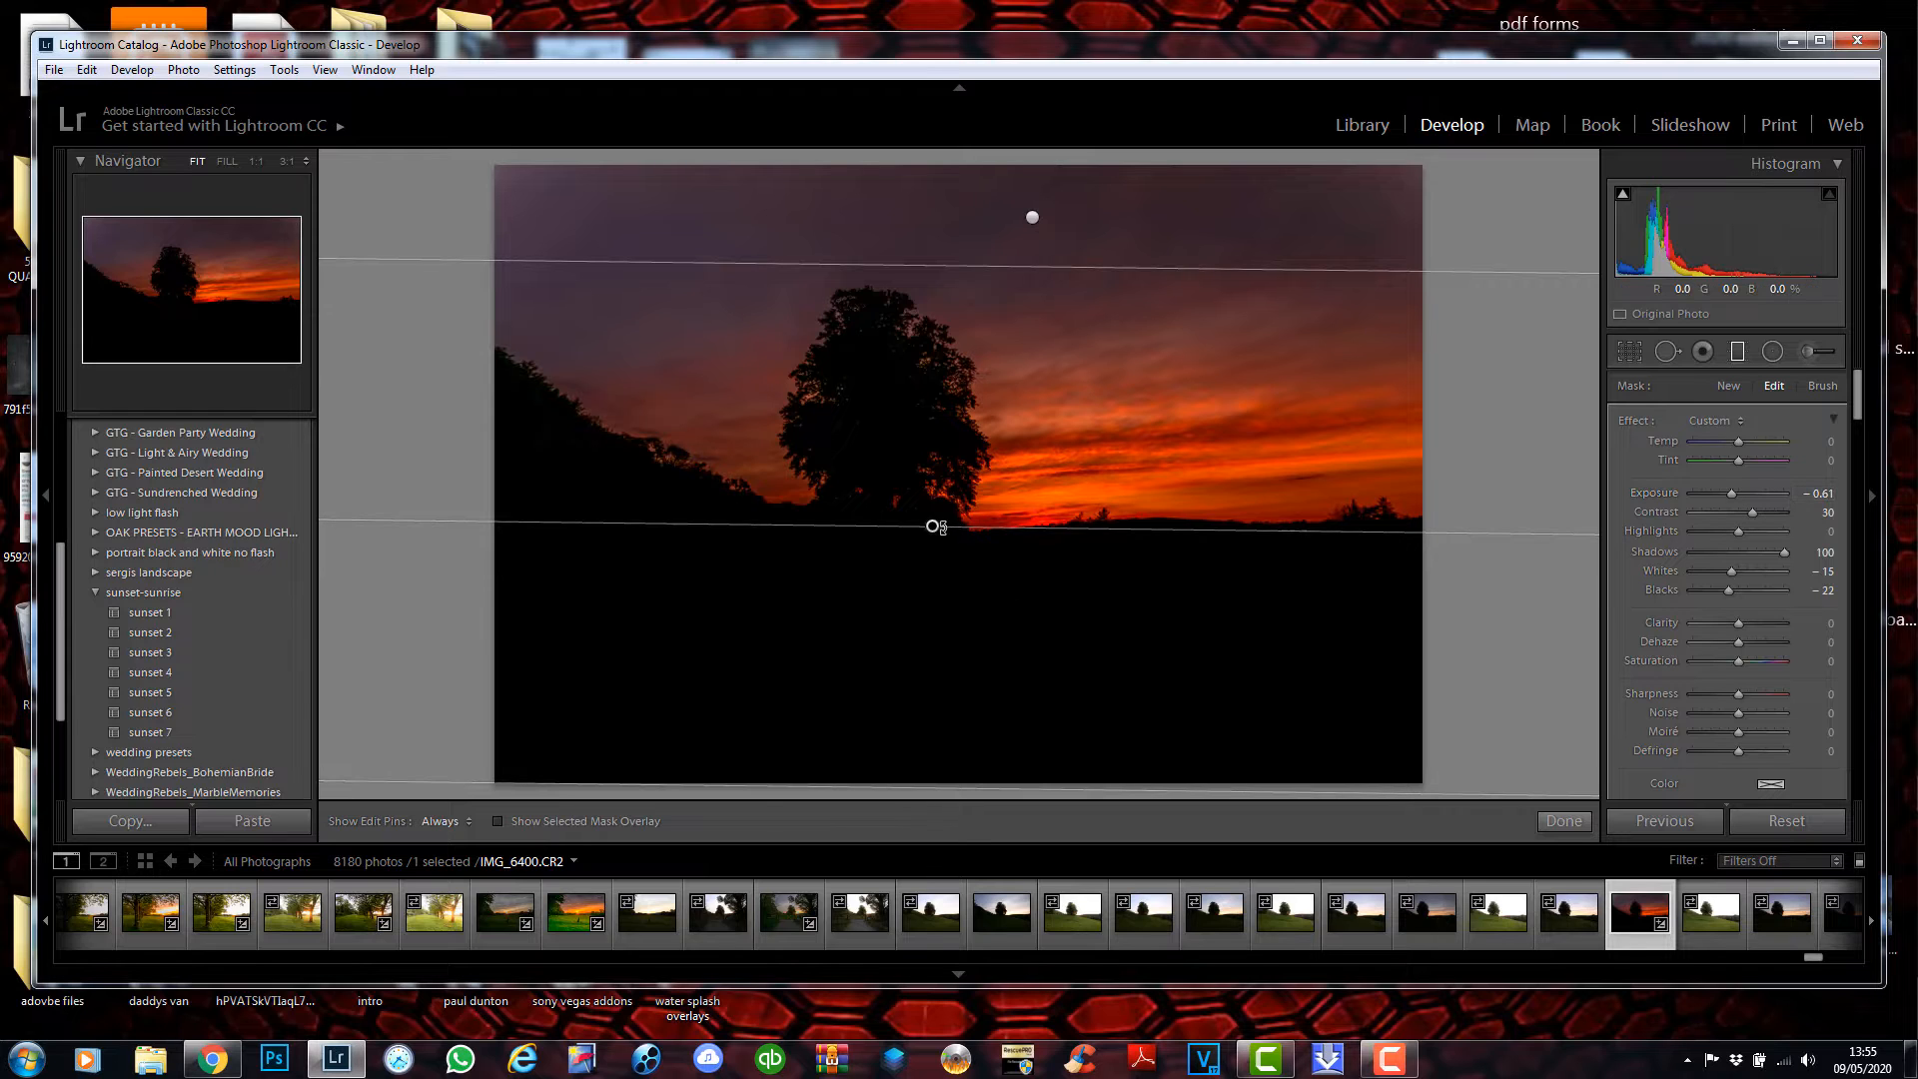
{"action": "left_click_drag", "start_coordinate": [935, 528], "coordinate": [964, 710]}
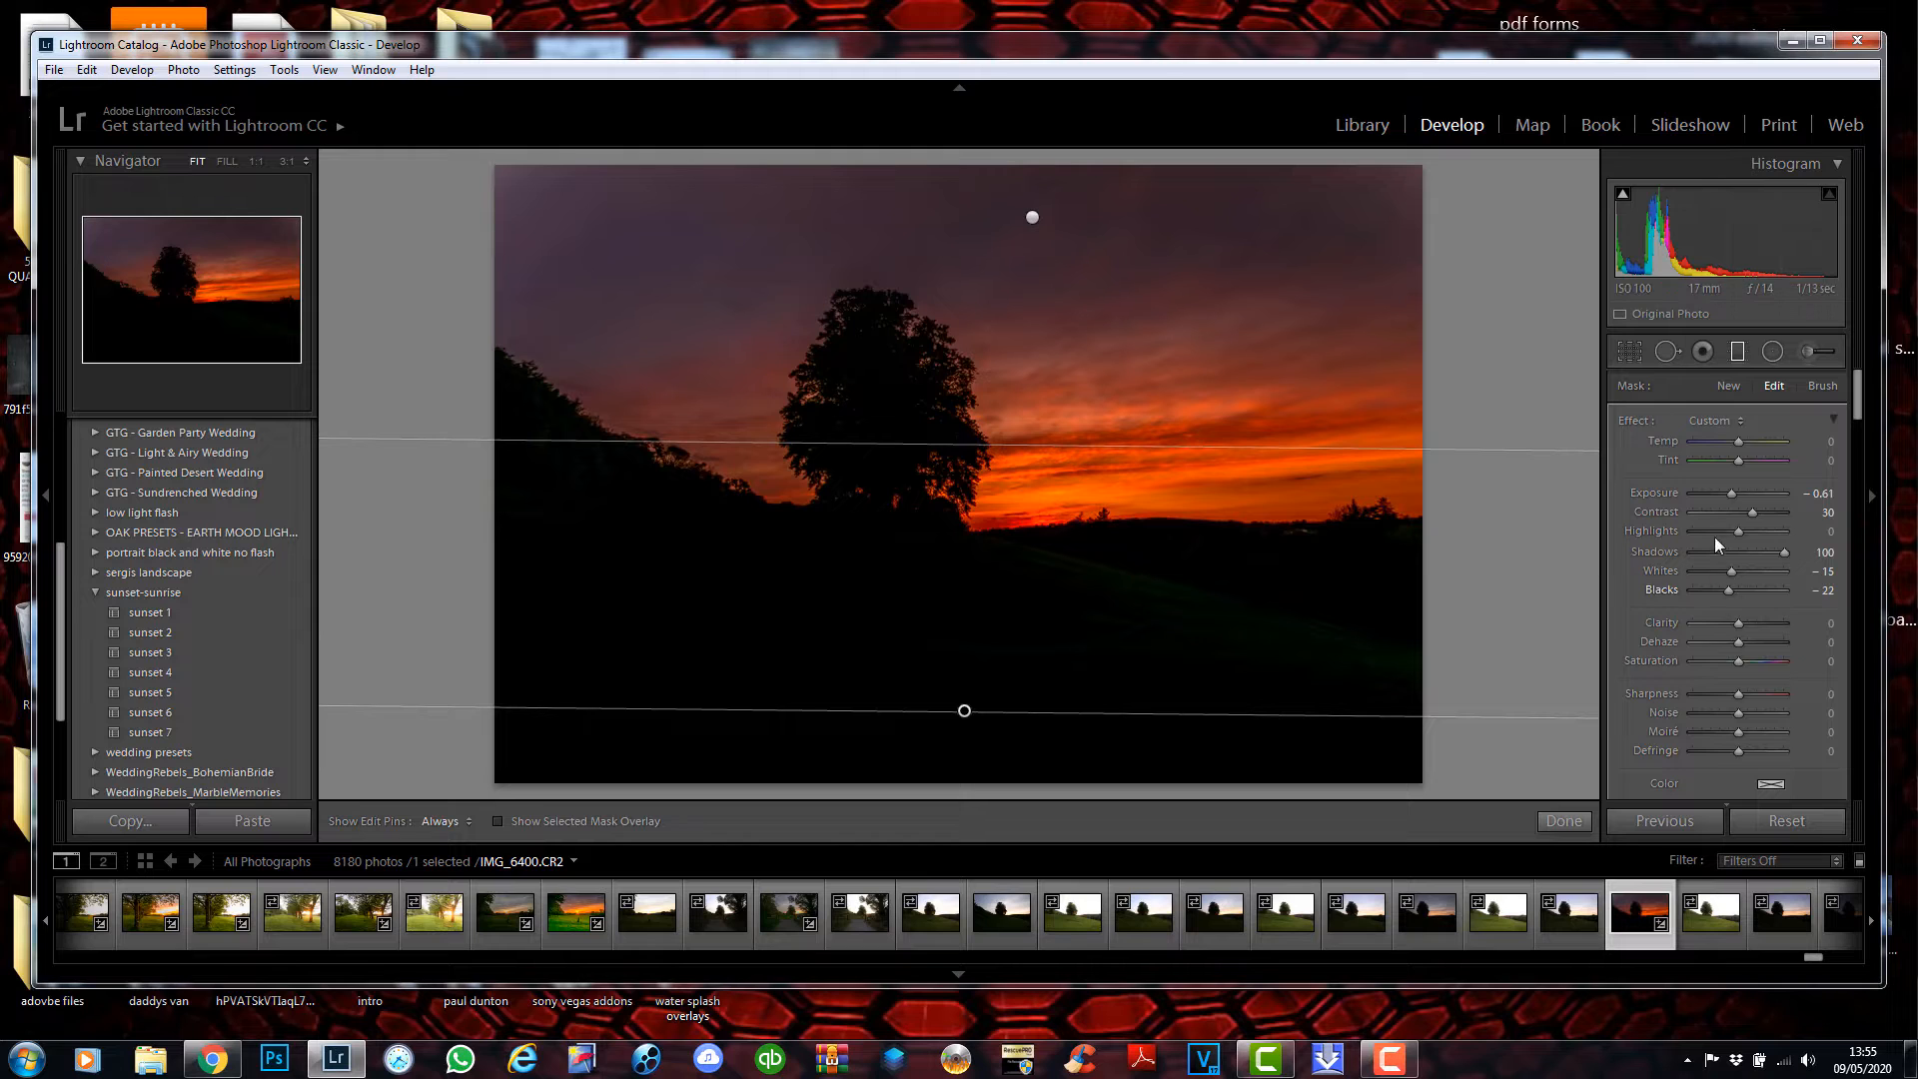
{"action": "left_click_drag", "start_coordinate": [1731, 494], "coordinate": [1748, 534]}
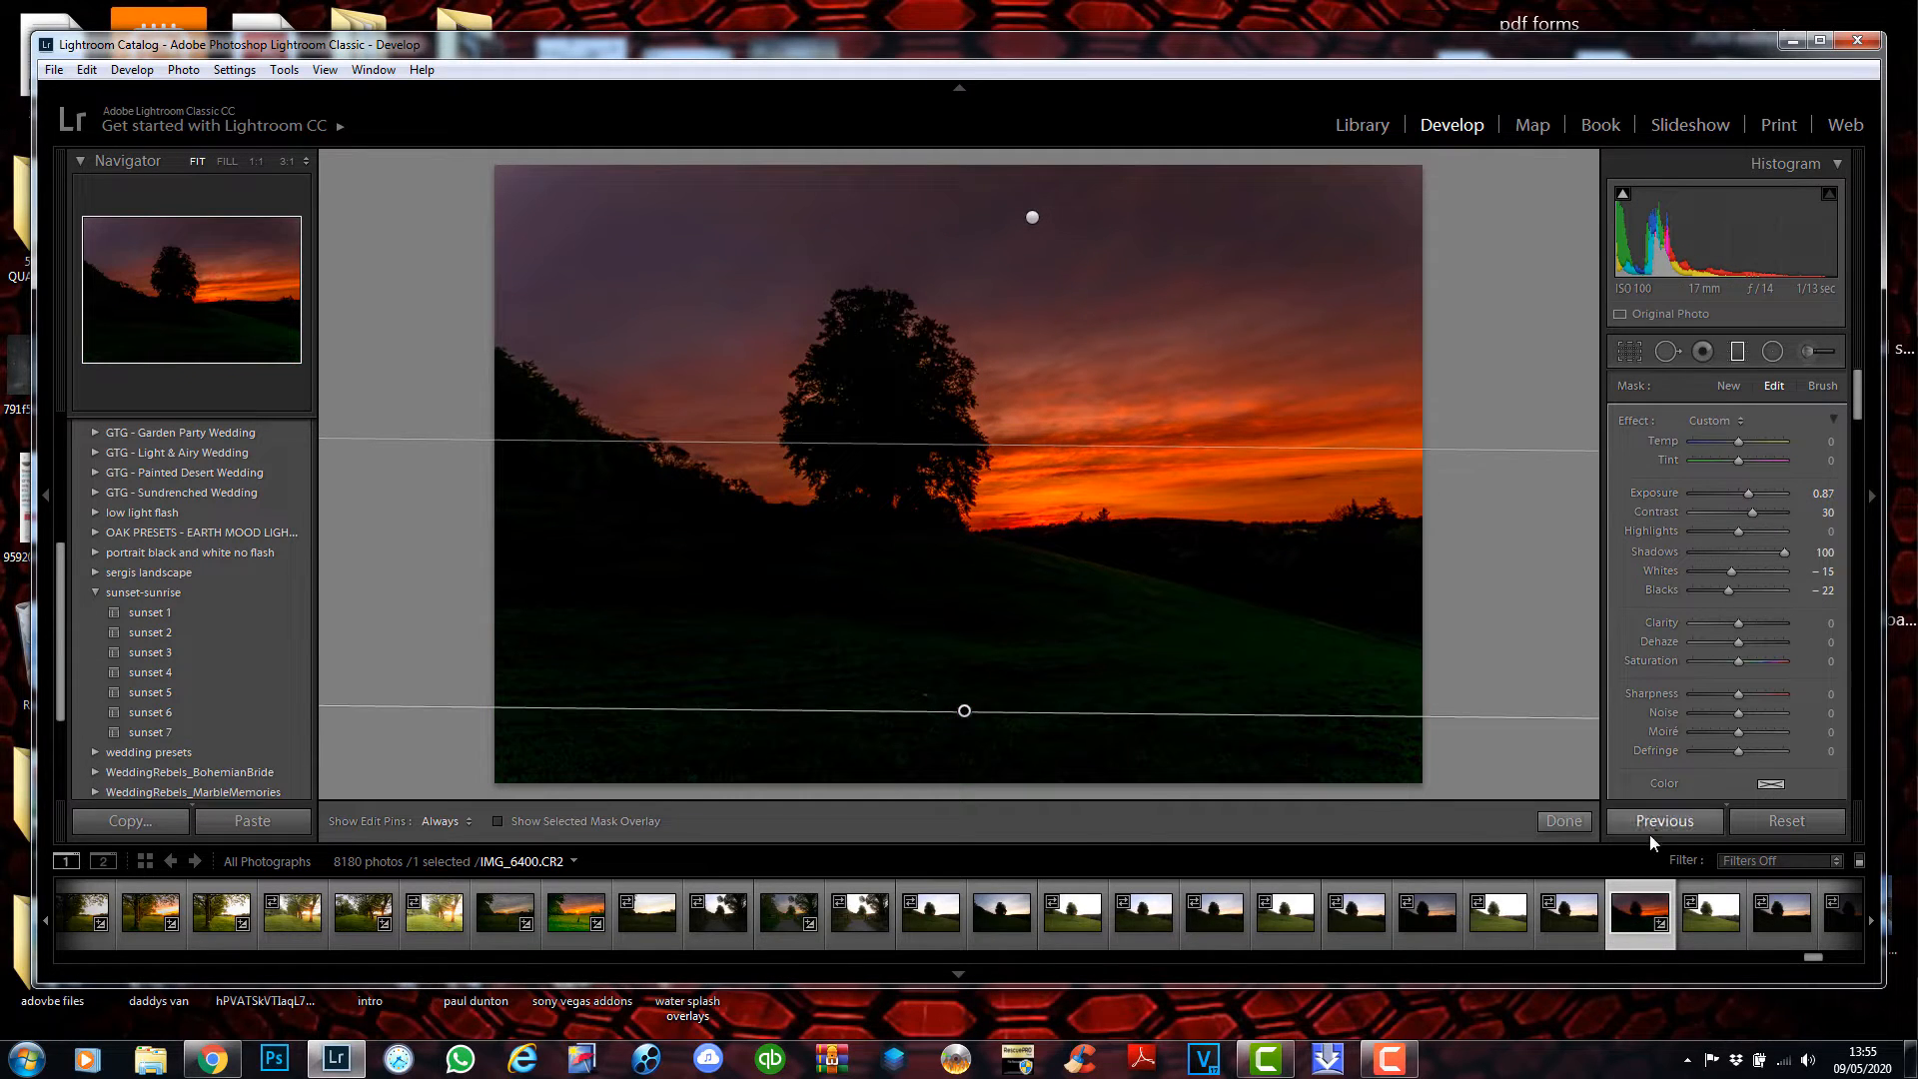
Open the castle photo JOD_6524.CR3, reset its edits and apply the sunset 5 preset.
{"action": "scroll", "coordinate": [1612, 920], "scroll_direction": "down", "scroll_amount": 10}
{"action": "scroll", "coordinate": [1518, 923], "scroll_direction": "down", "scroll_amount": 10}
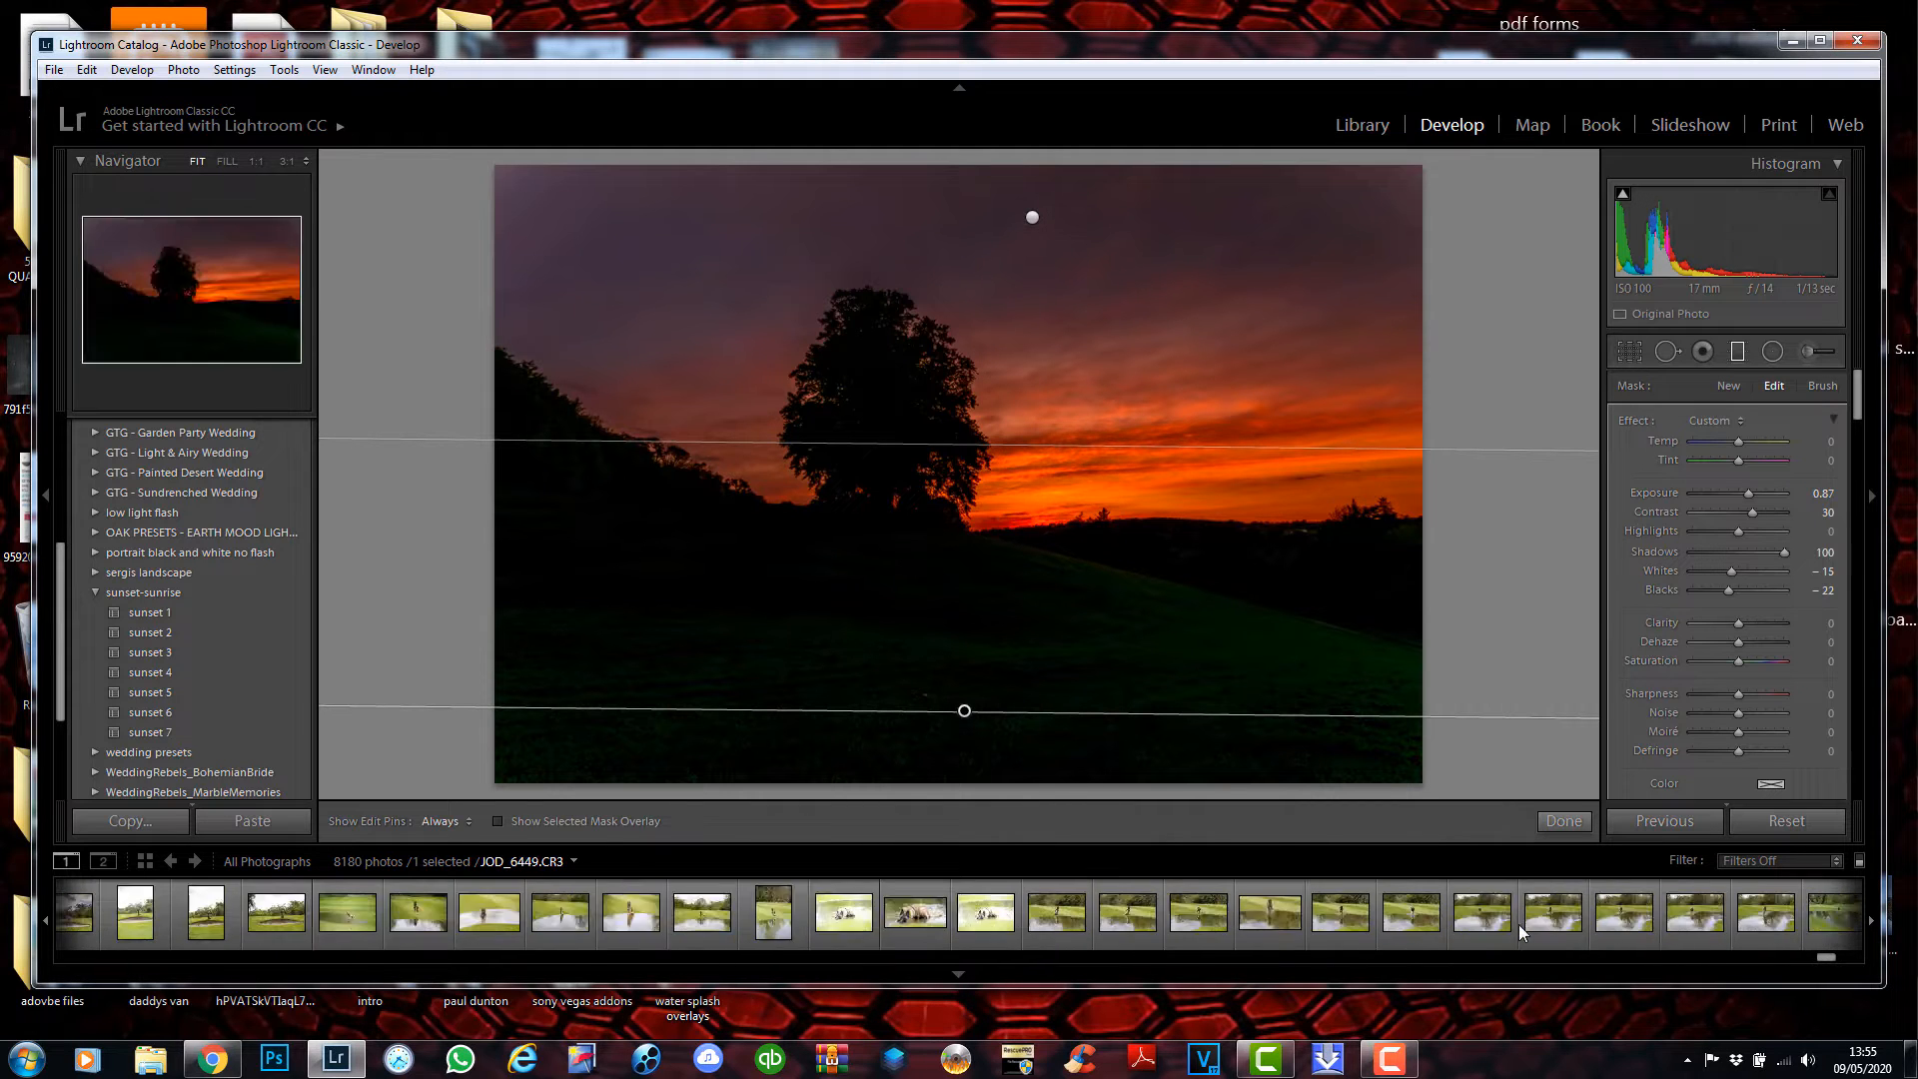
{"action": "scroll", "coordinate": [1519, 925], "scroll_direction": "down", "scroll_amount": 5}
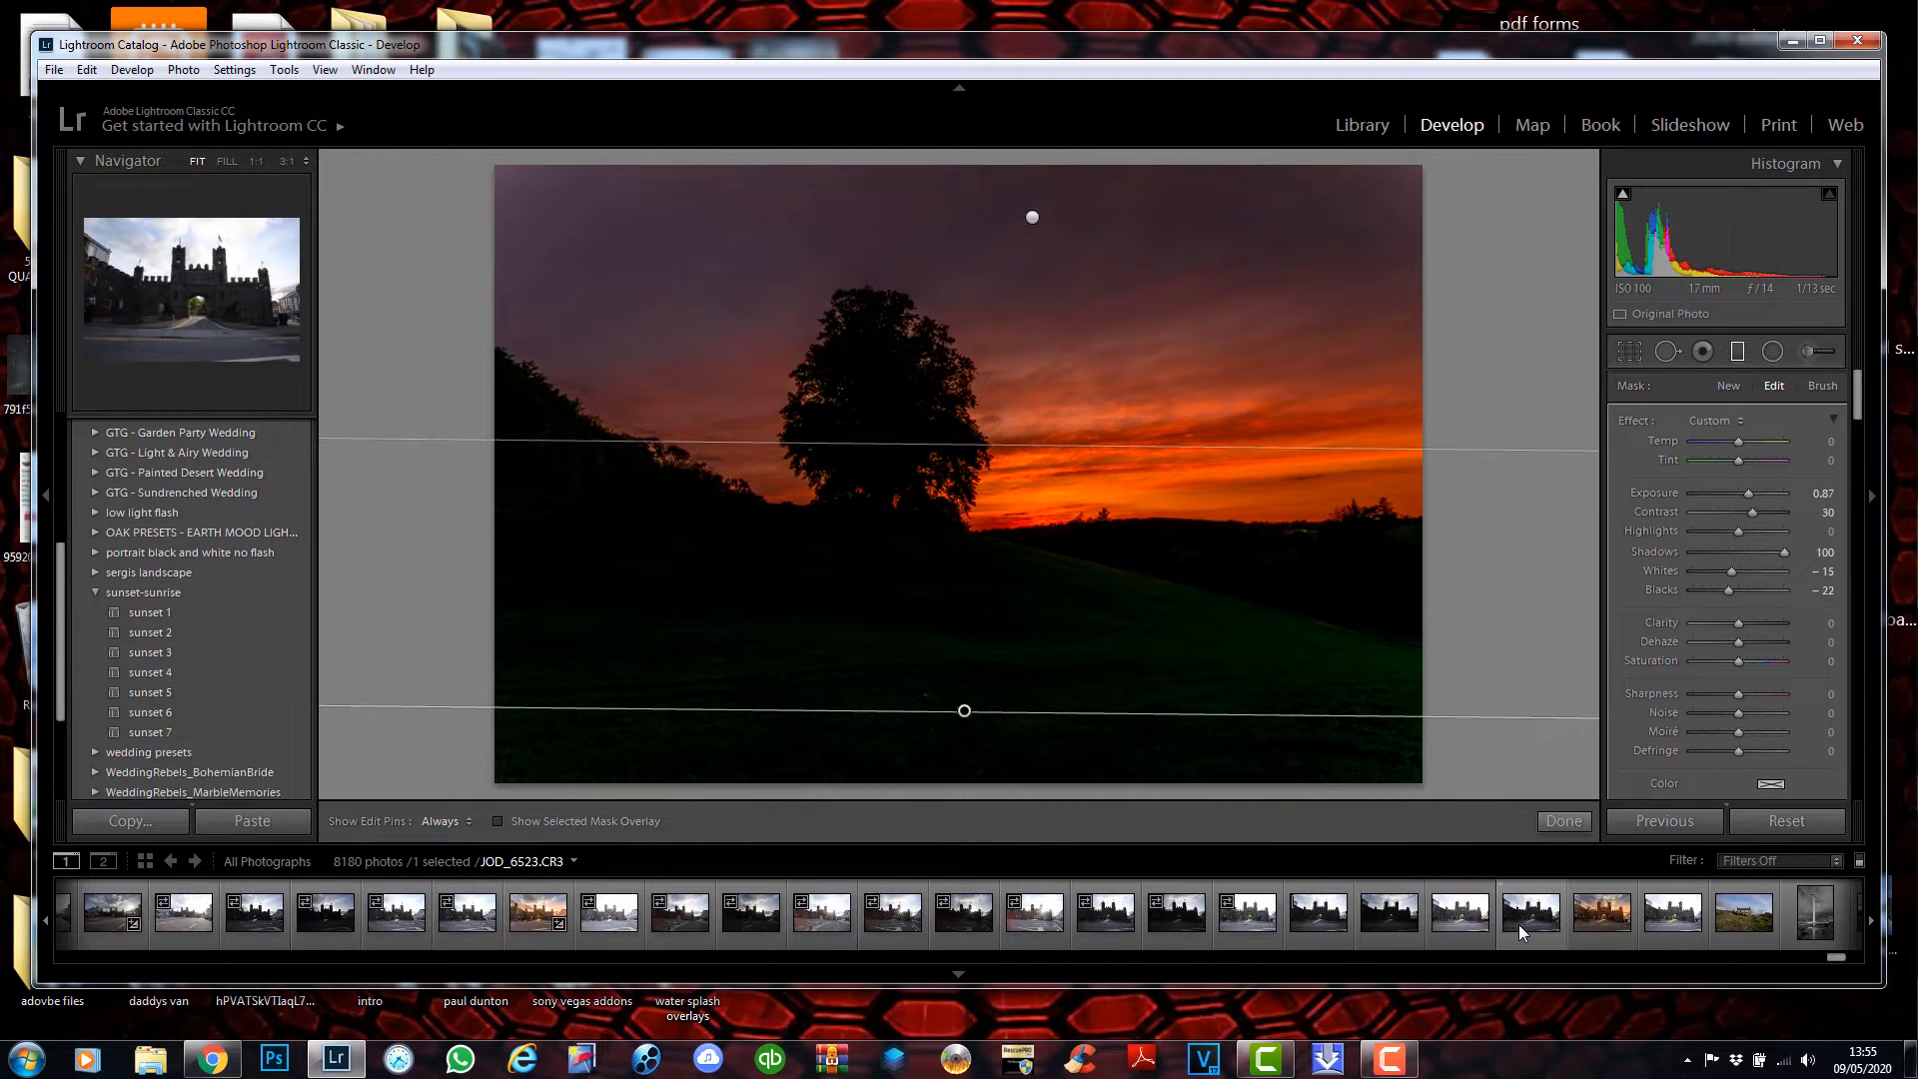
{"action": "left_click", "coordinate": [1590, 921]}
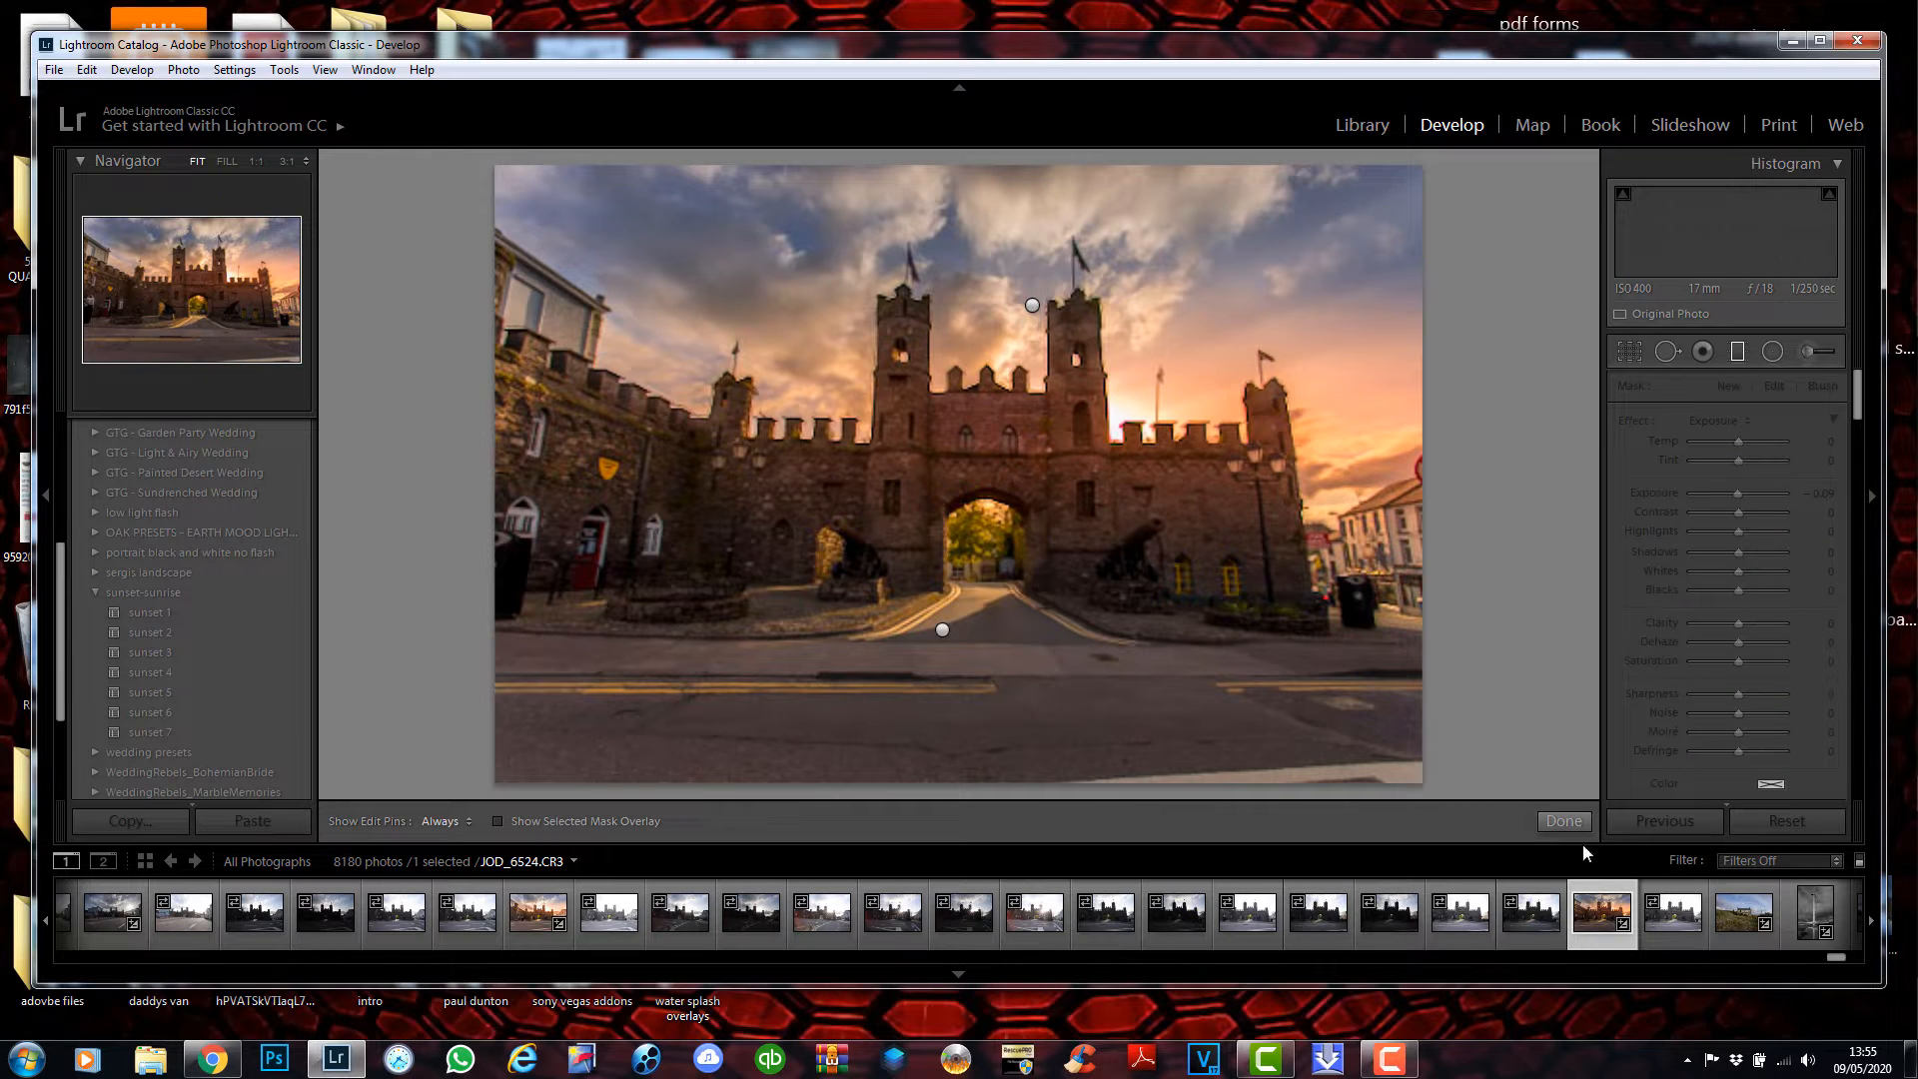
{"action": "left_click", "coordinate": [1564, 821]}
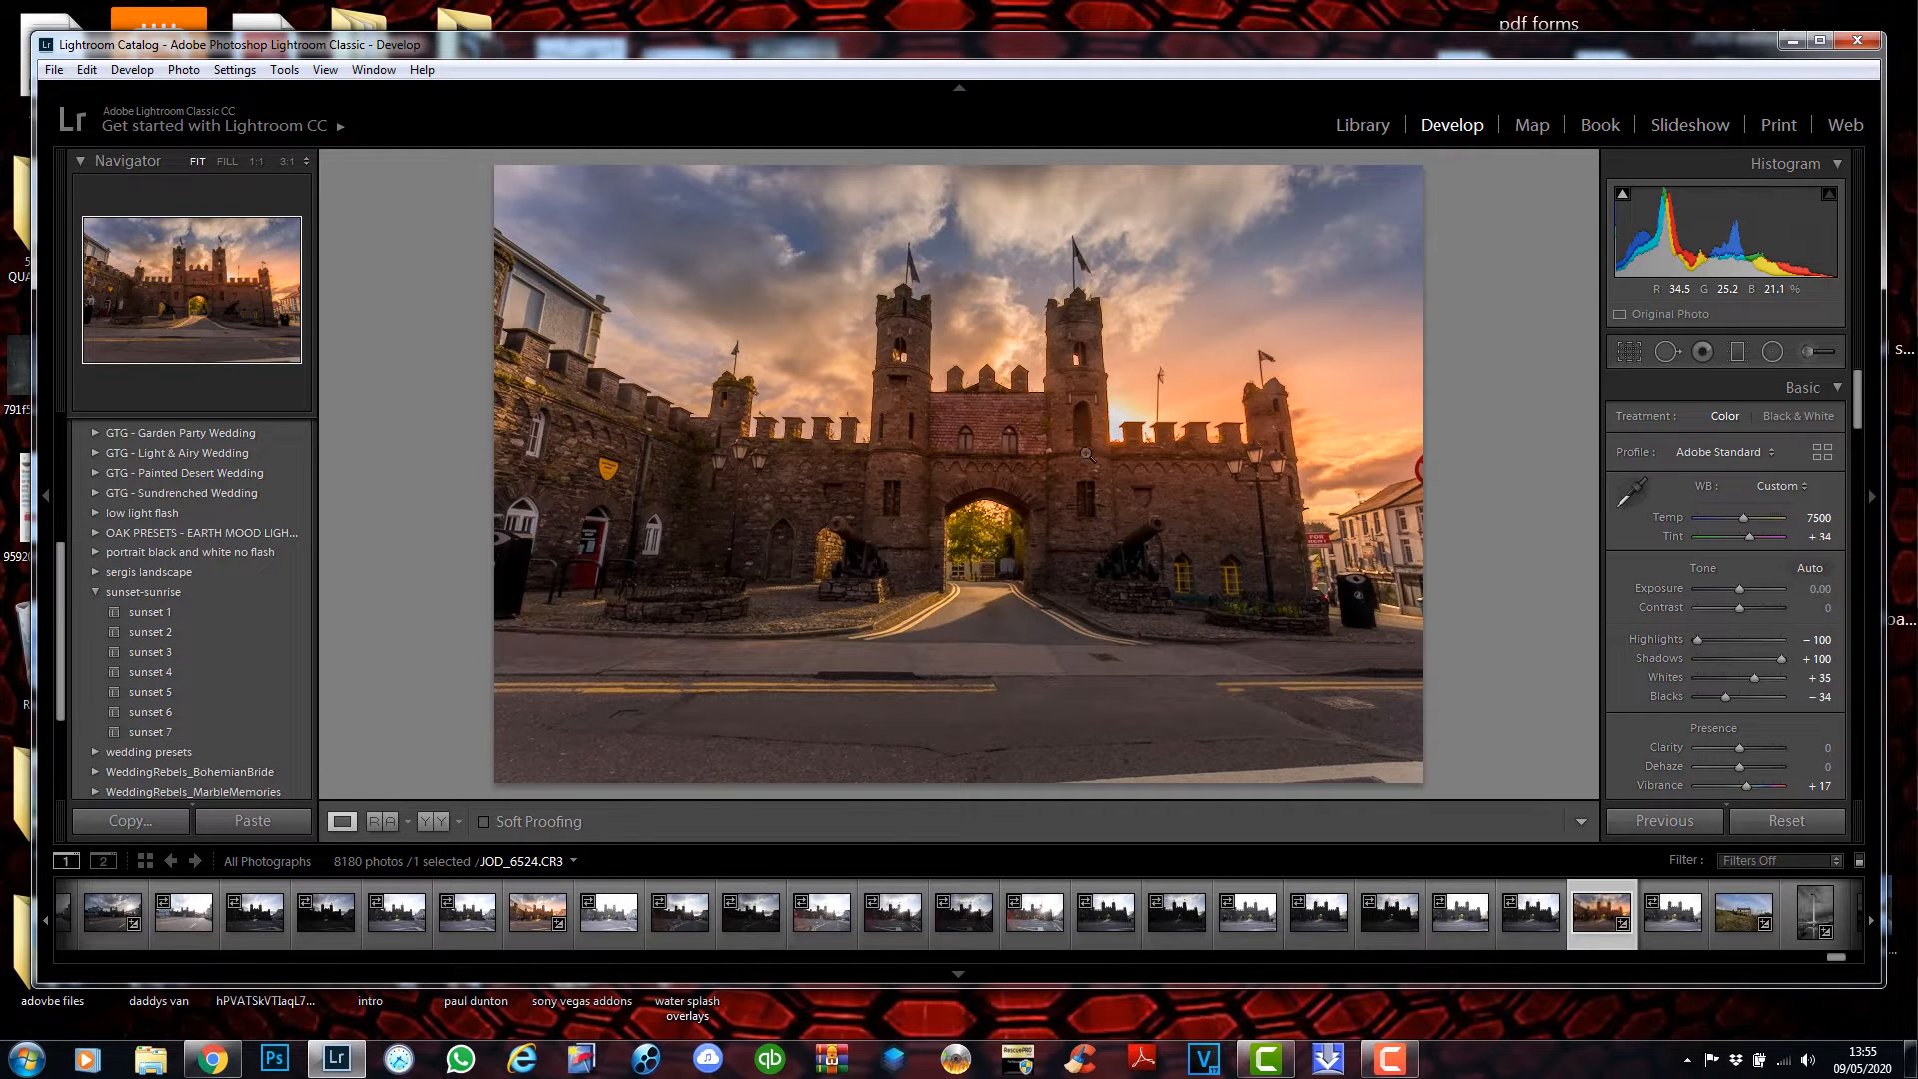
{"action": "left_click", "coordinate": [1810, 819]}
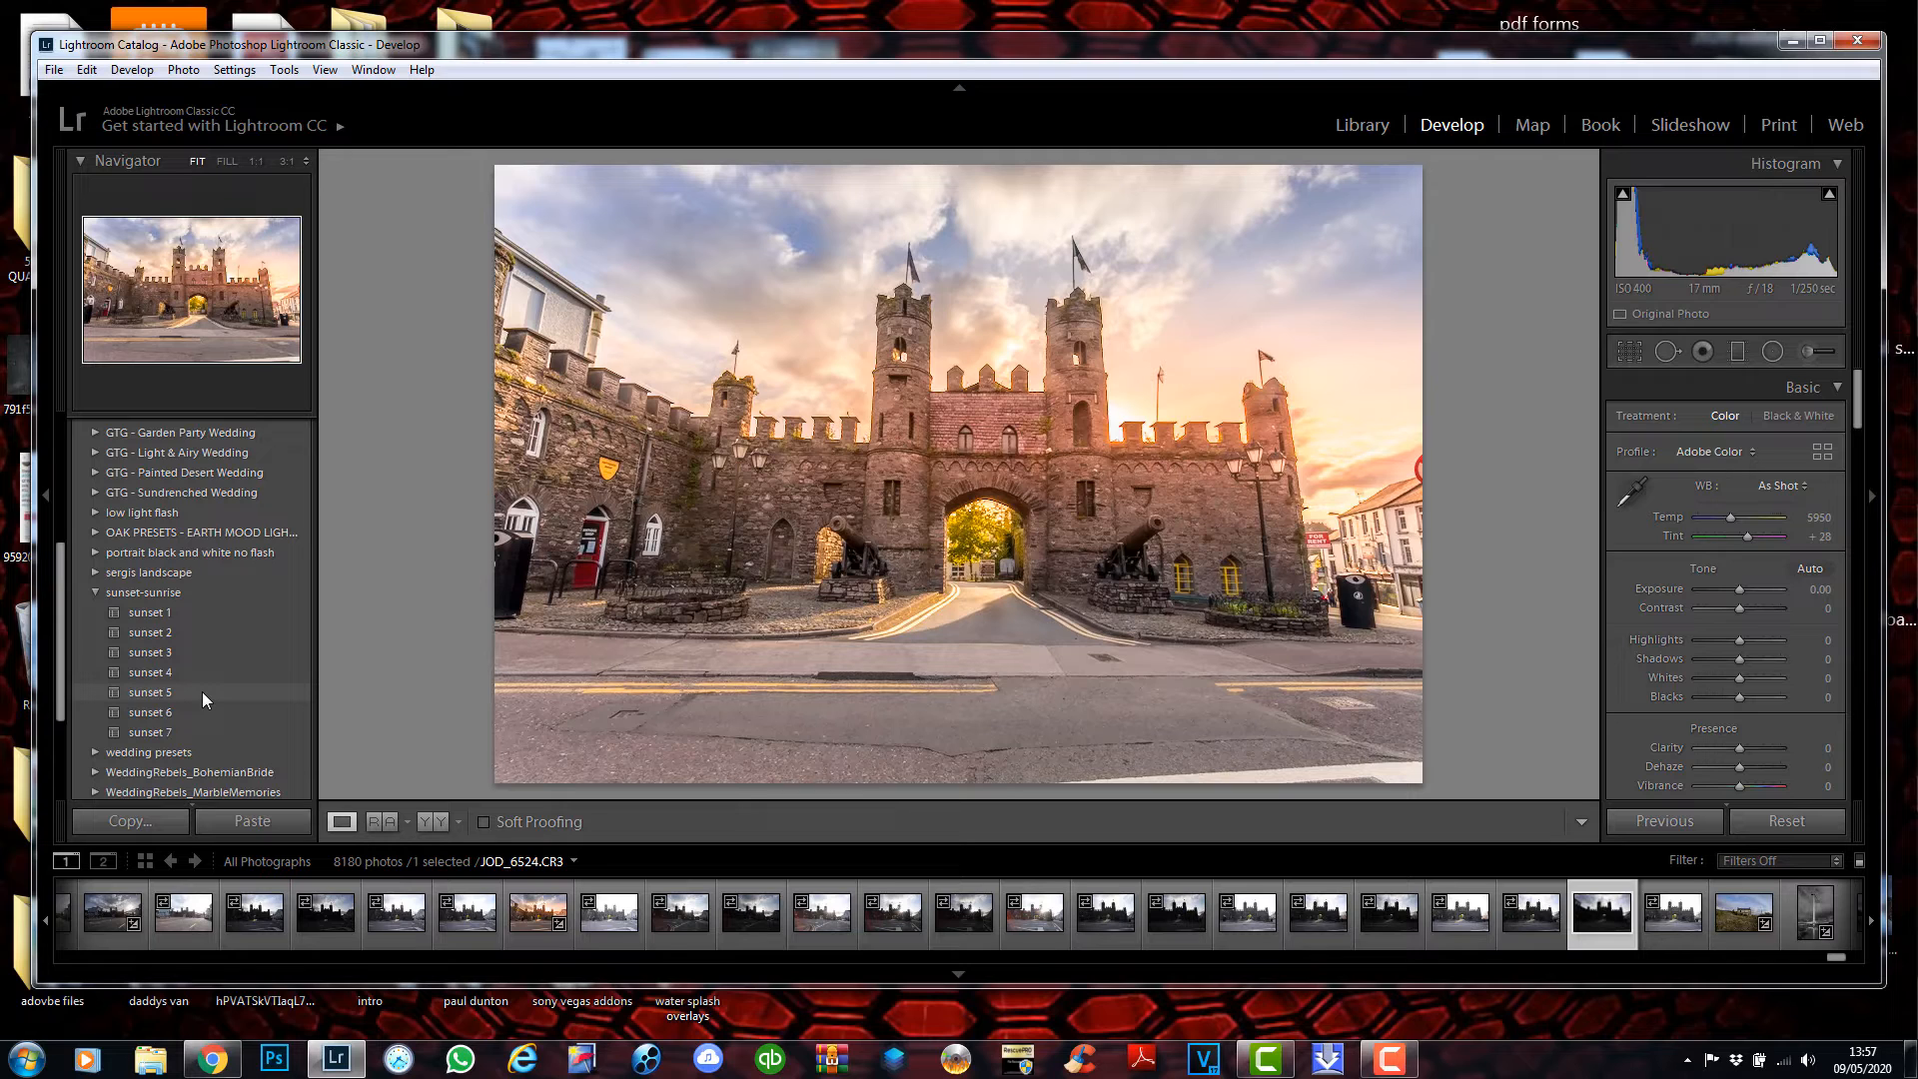
{"action": "left_click", "coordinate": [202, 691]}
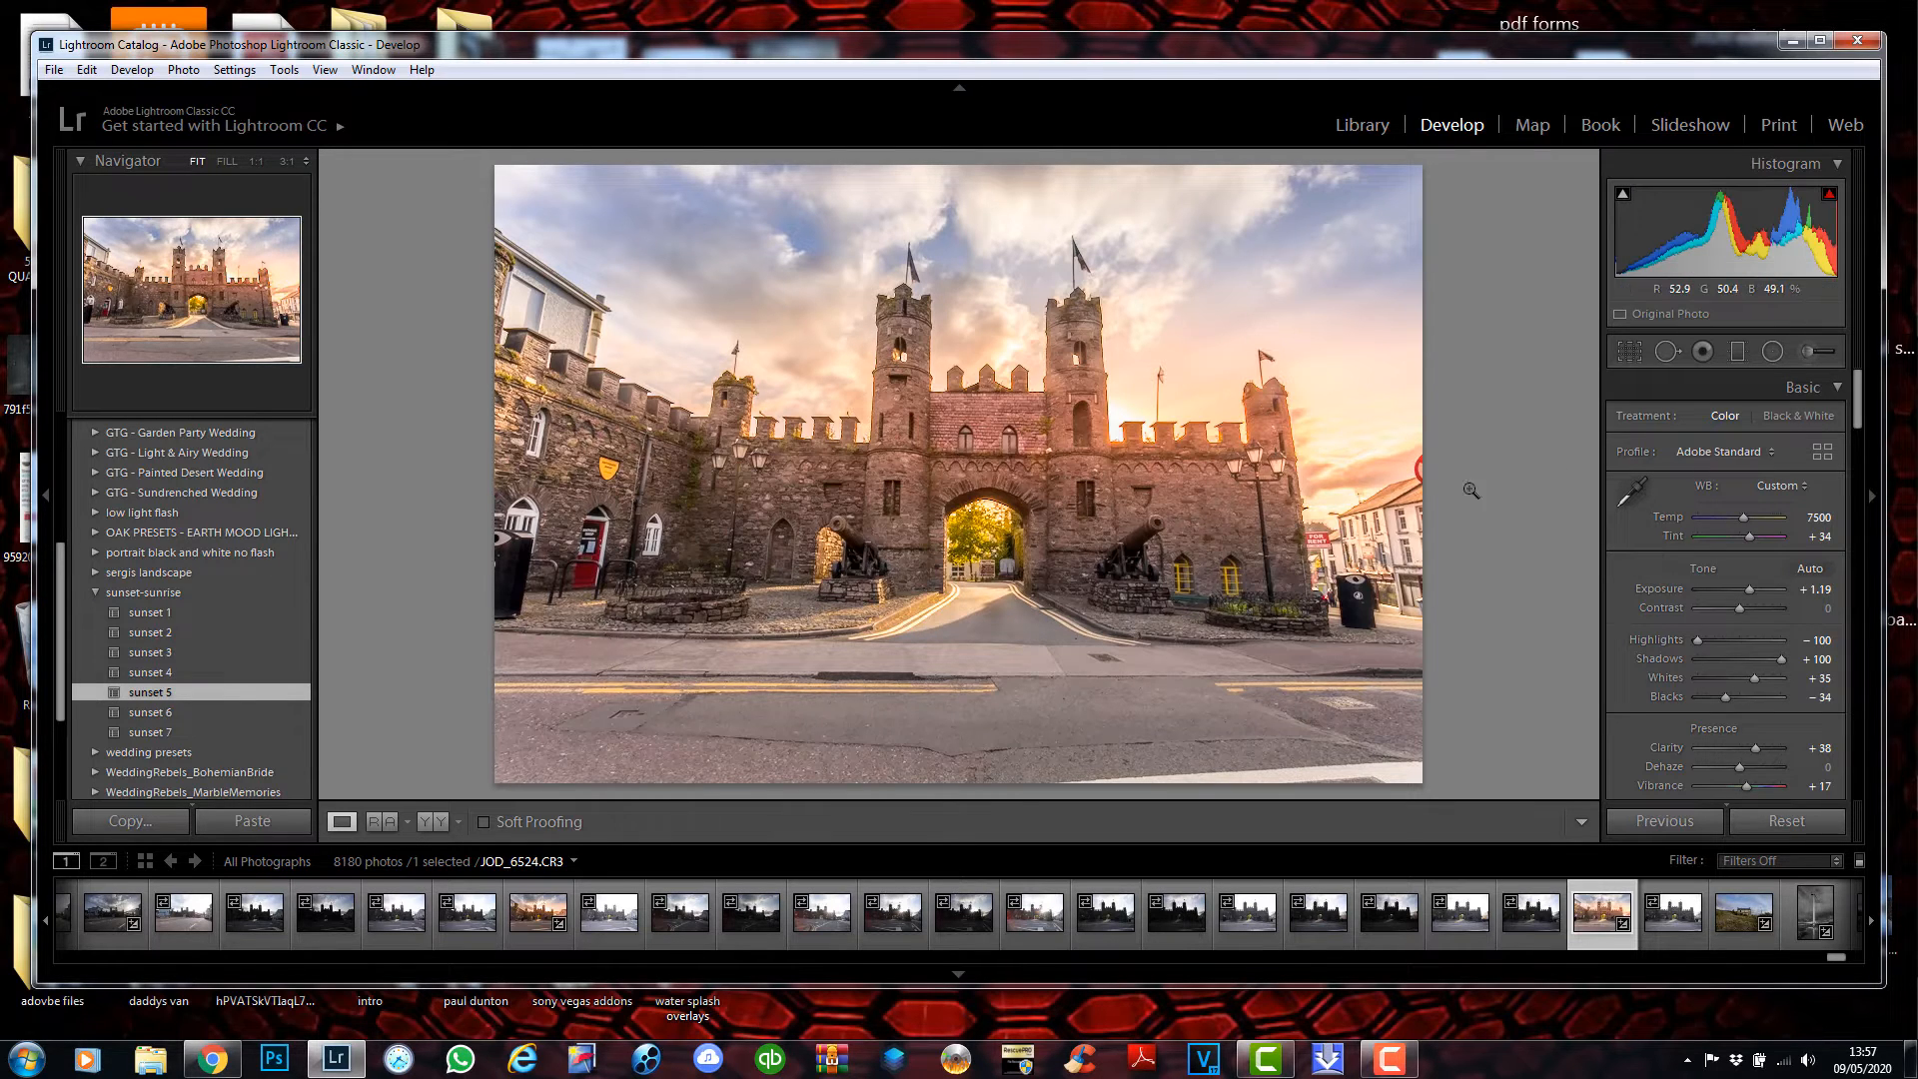
Move the graduated filter over the road slightly upward in the castle photo and finish the filter edit.
{"action": "left_click", "coordinate": [1739, 354]}
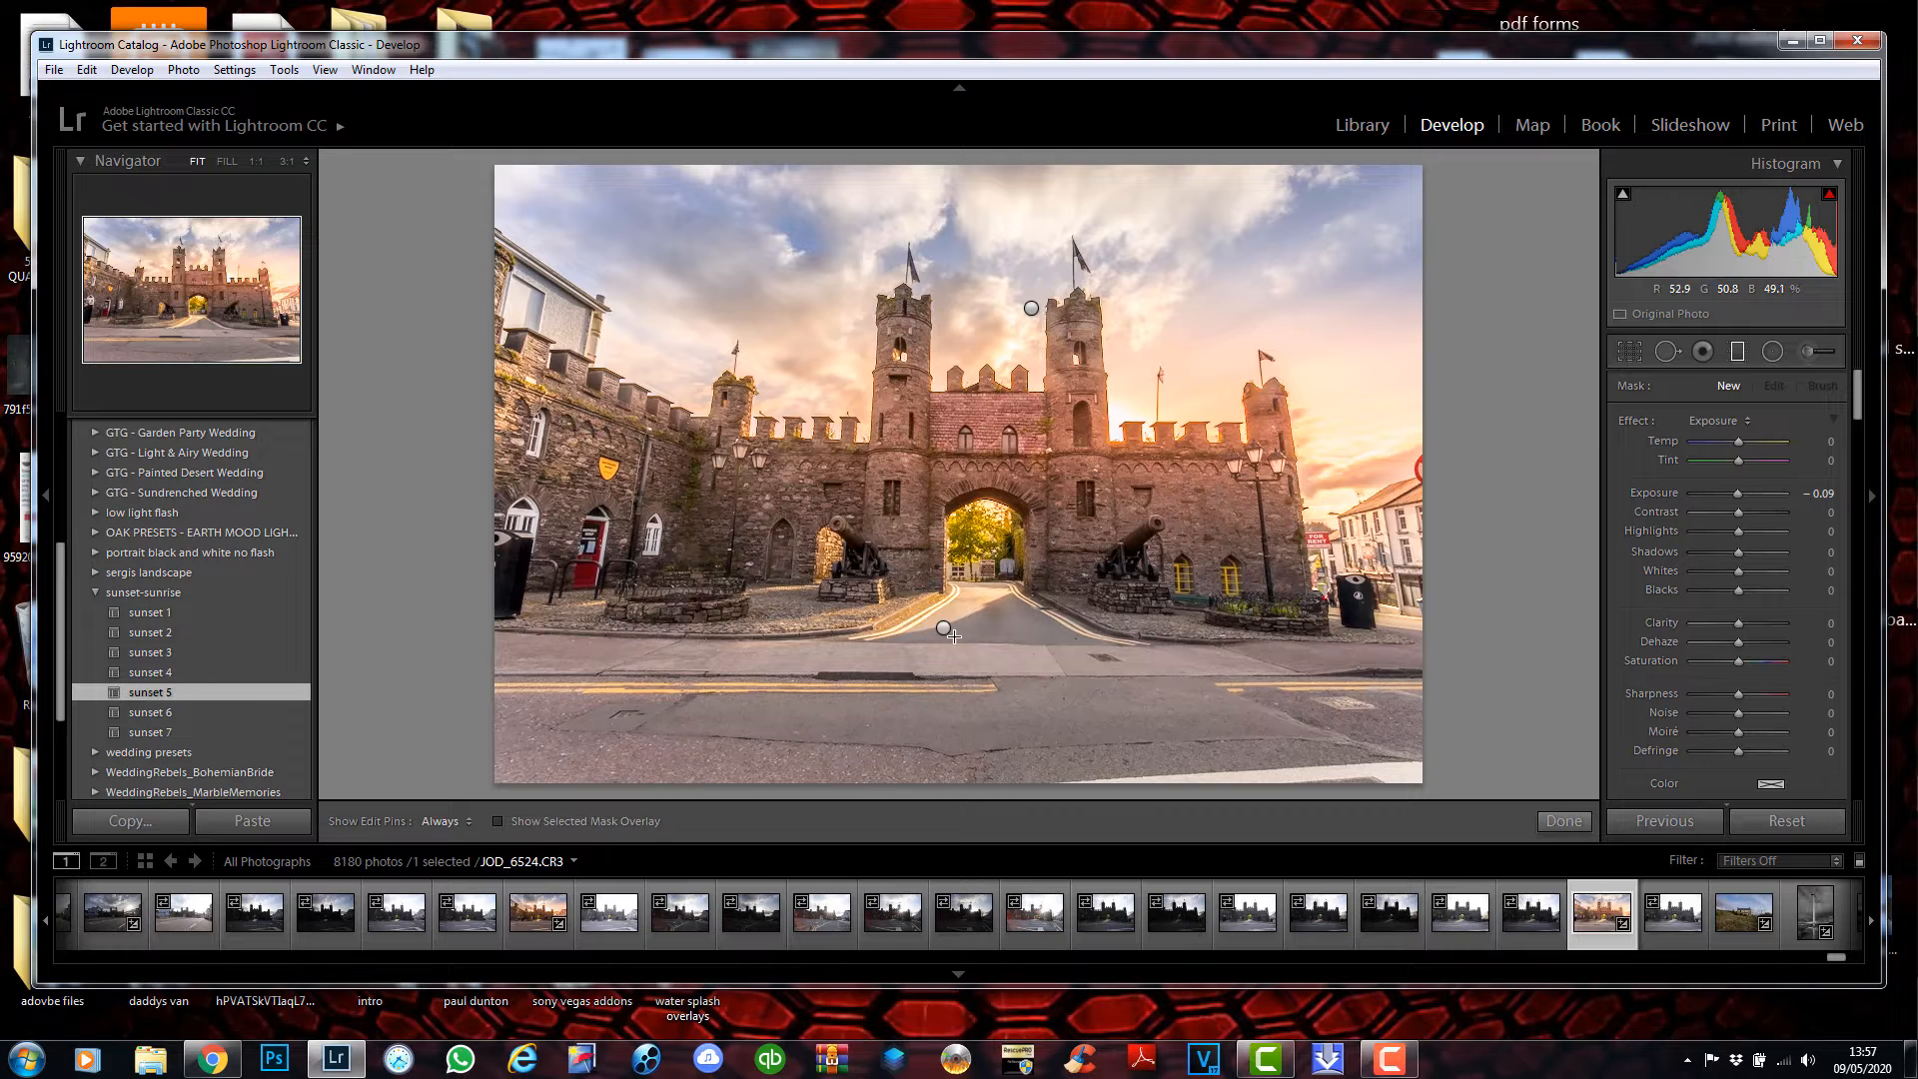
{"action": "left_click", "coordinate": [943, 629]}
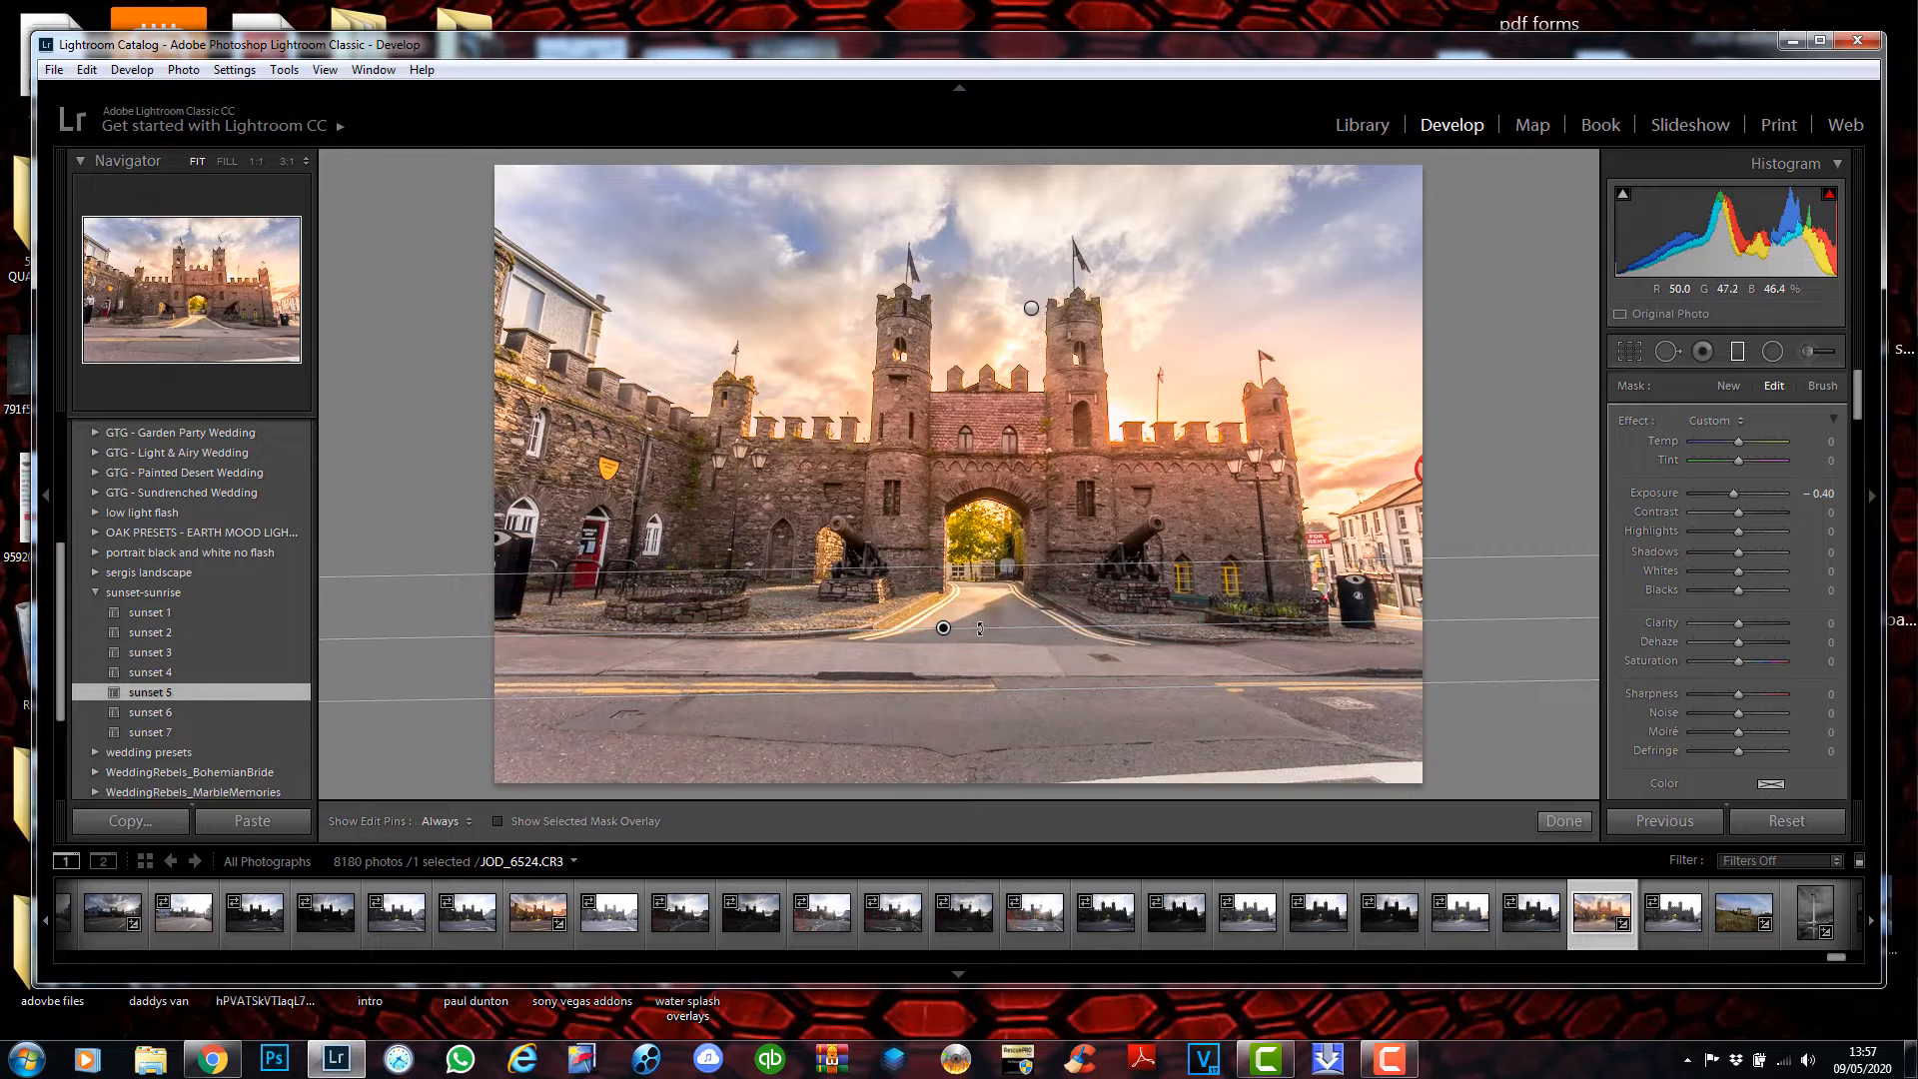
{"action": "mouse_move", "coordinate": [944, 630]}
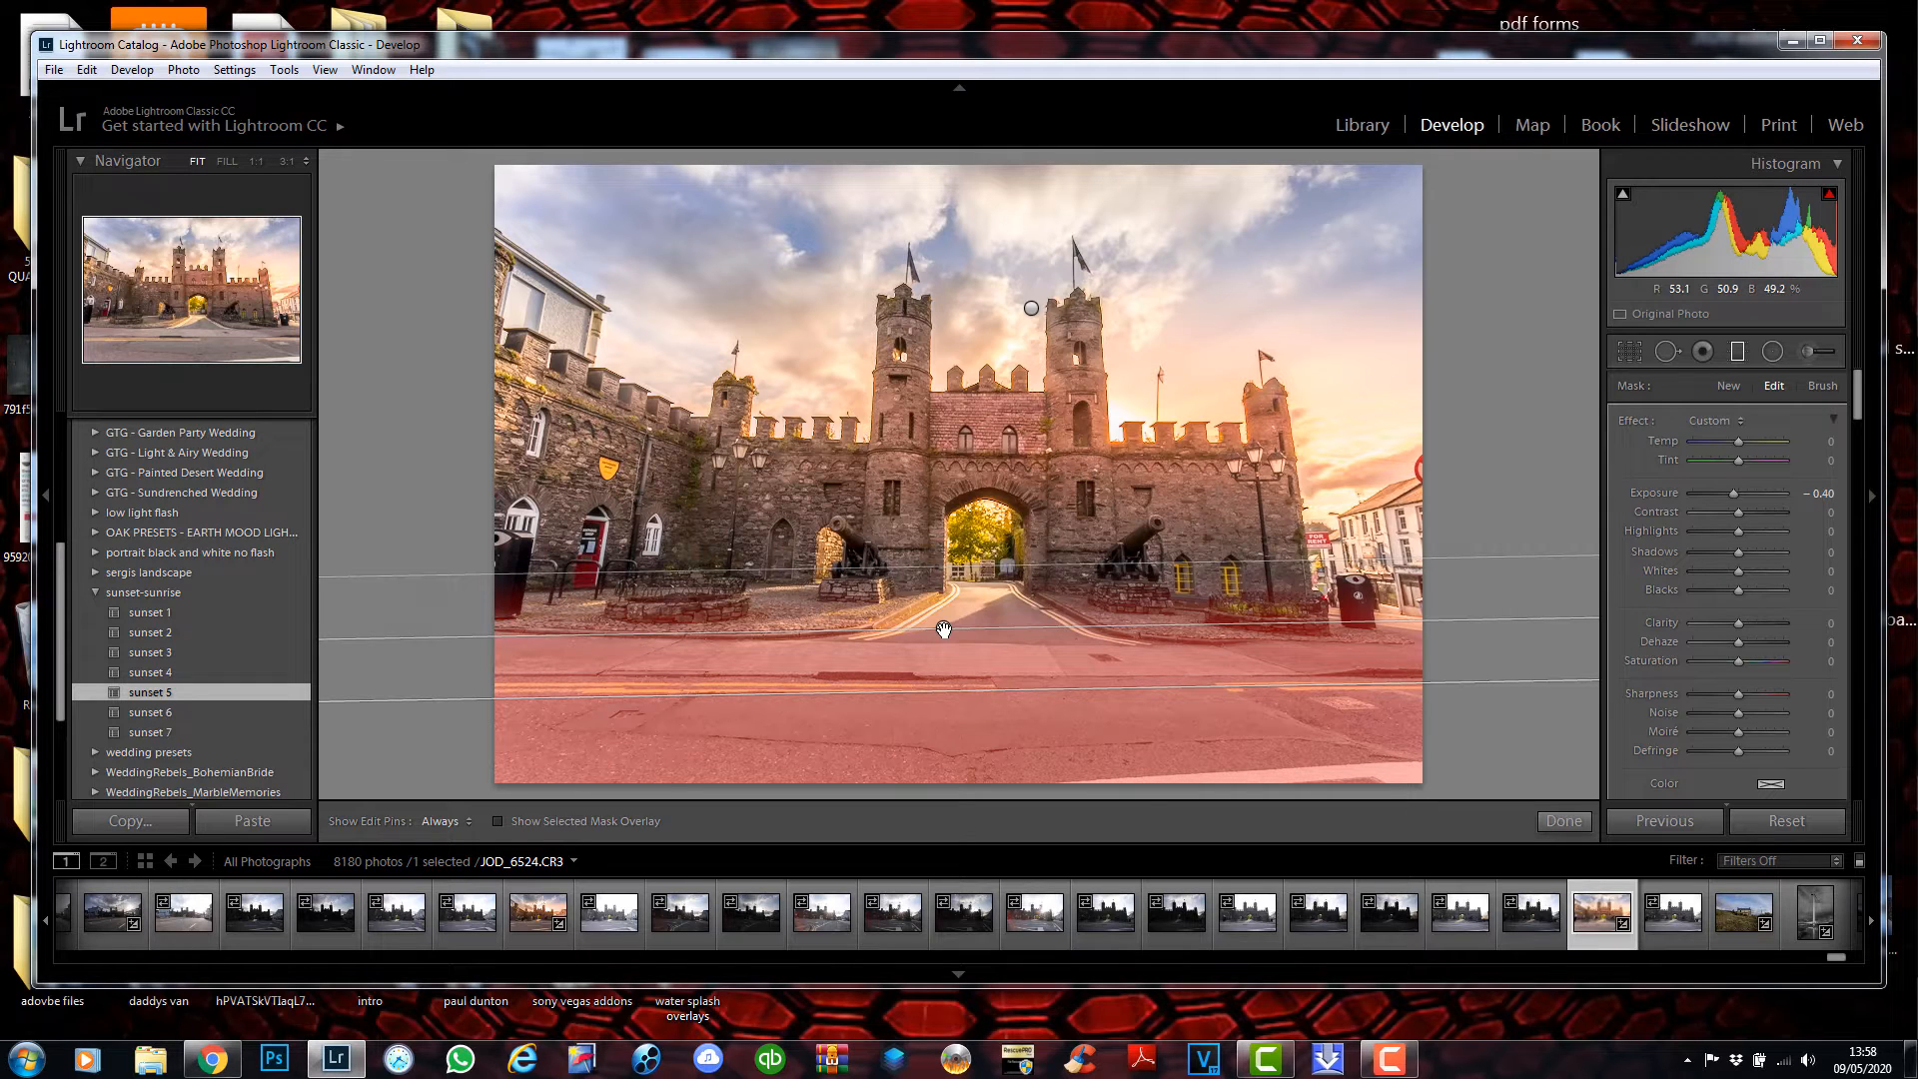
{"action": "mouse_move", "coordinate": [970, 565]}
{"action": "left_mouse_down"}
{"action": "mouse_move", "coordinate": [990, 469]}
{"action": "mouse_move", "coordinate": [984, 556]}
{"action": "left_mouse_up"}
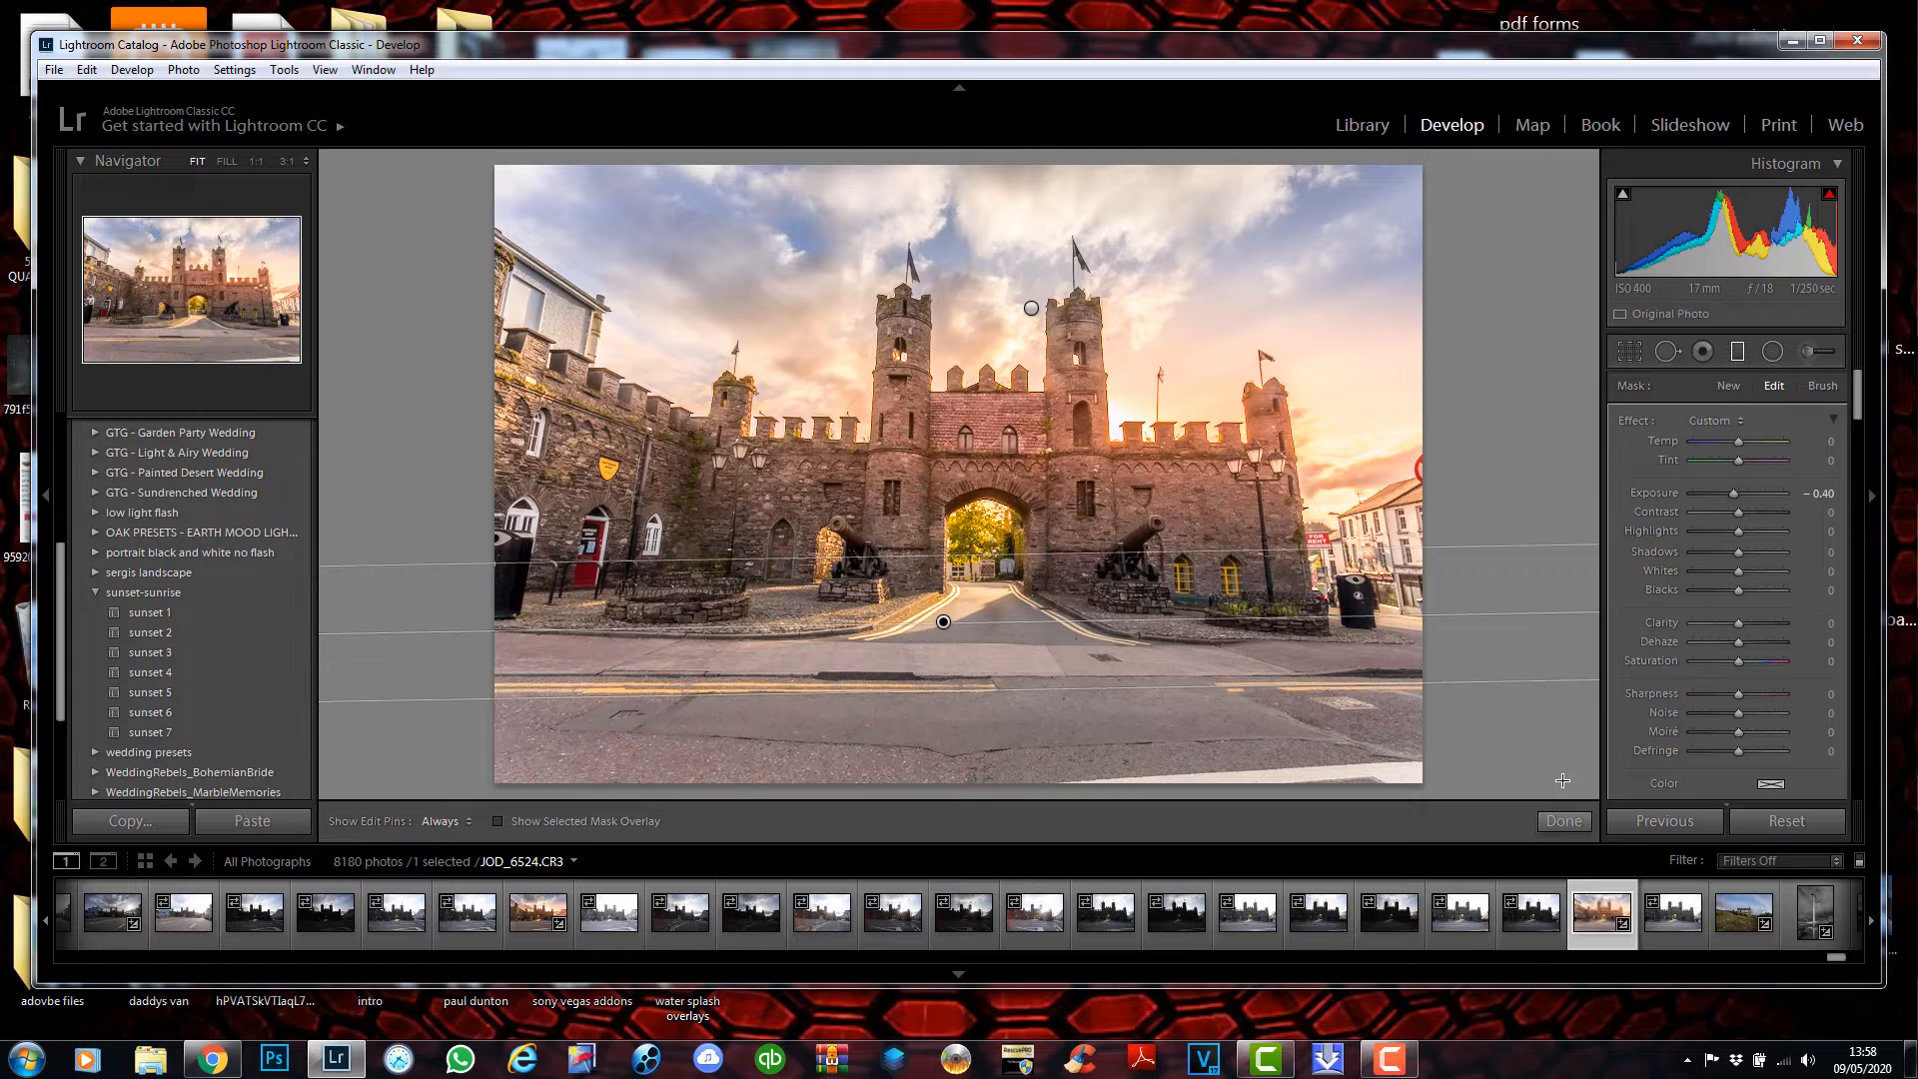
{"action": "left_click", "coordinate": [1562, 819]}
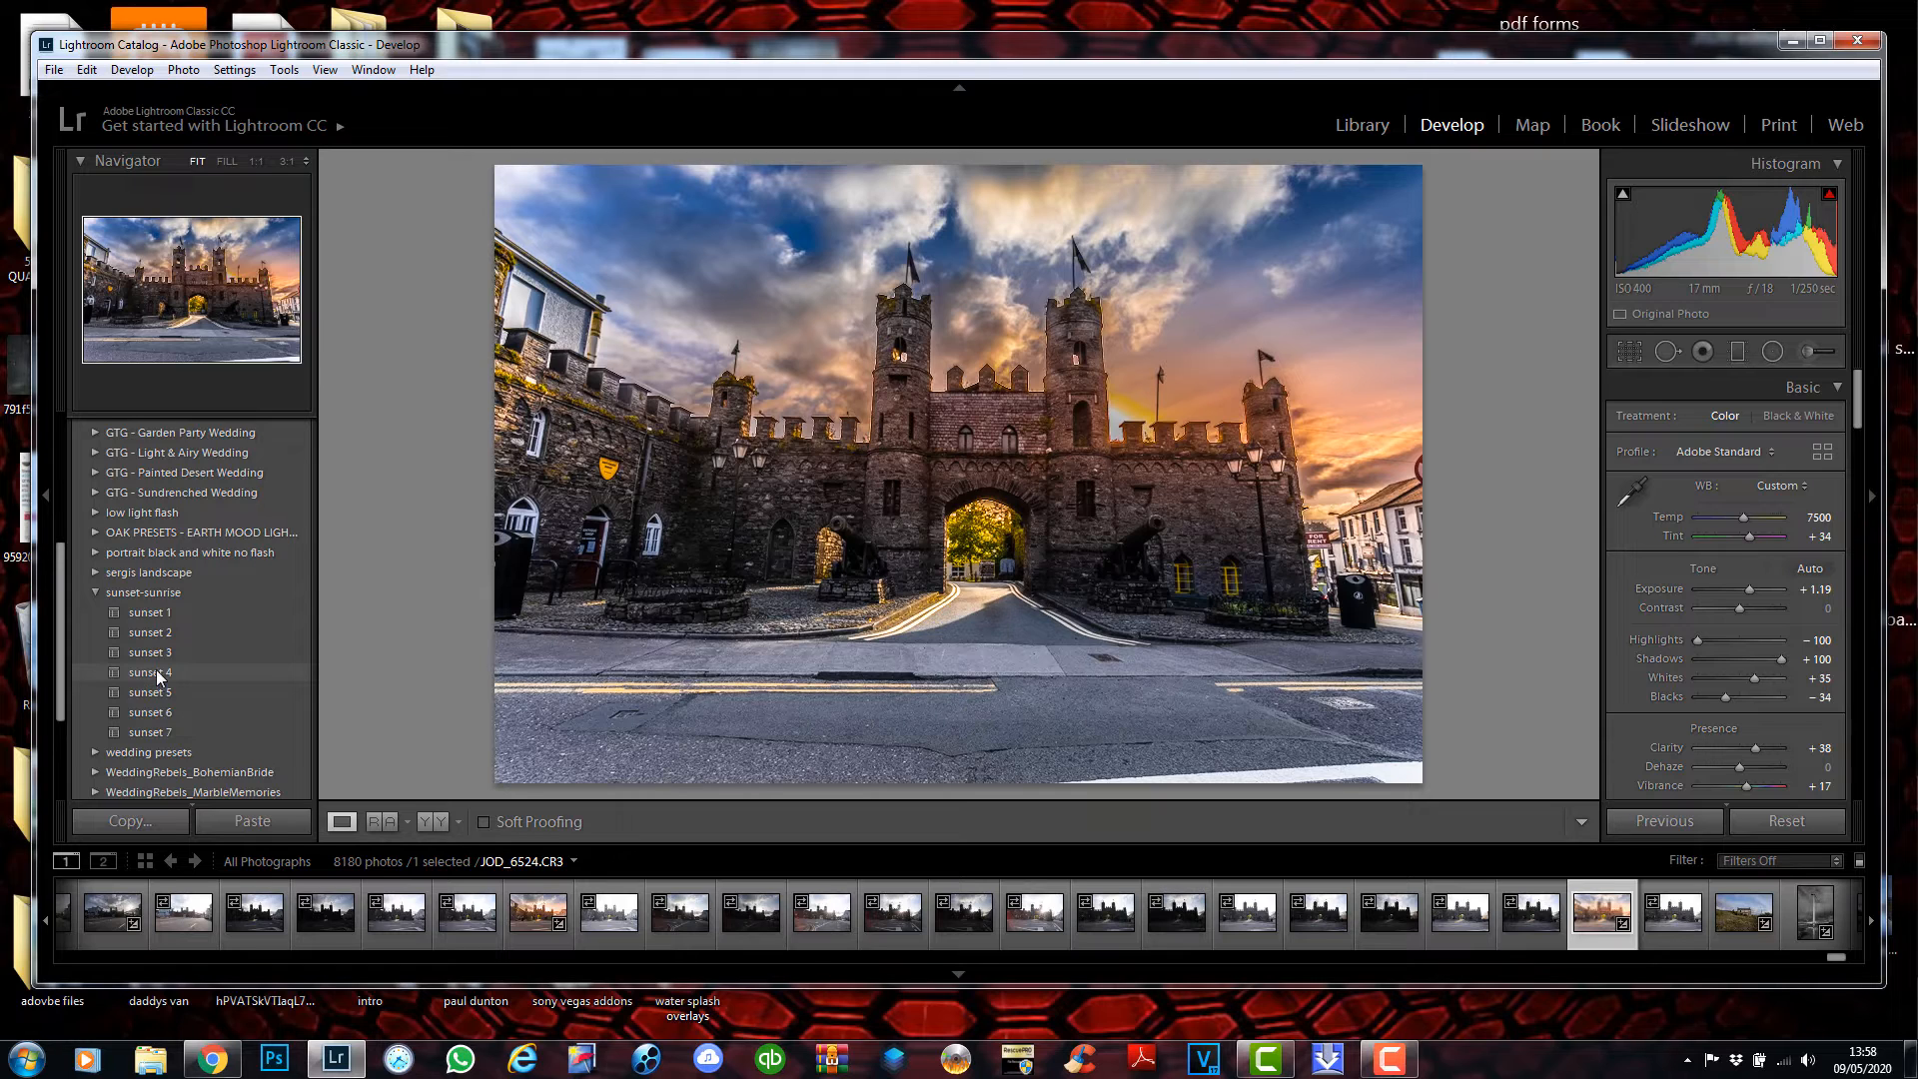
Preview other presets from the sunset-sunrise group on the castle photo.
{"action": "mouse_move", "coordinate": [152, 654]}
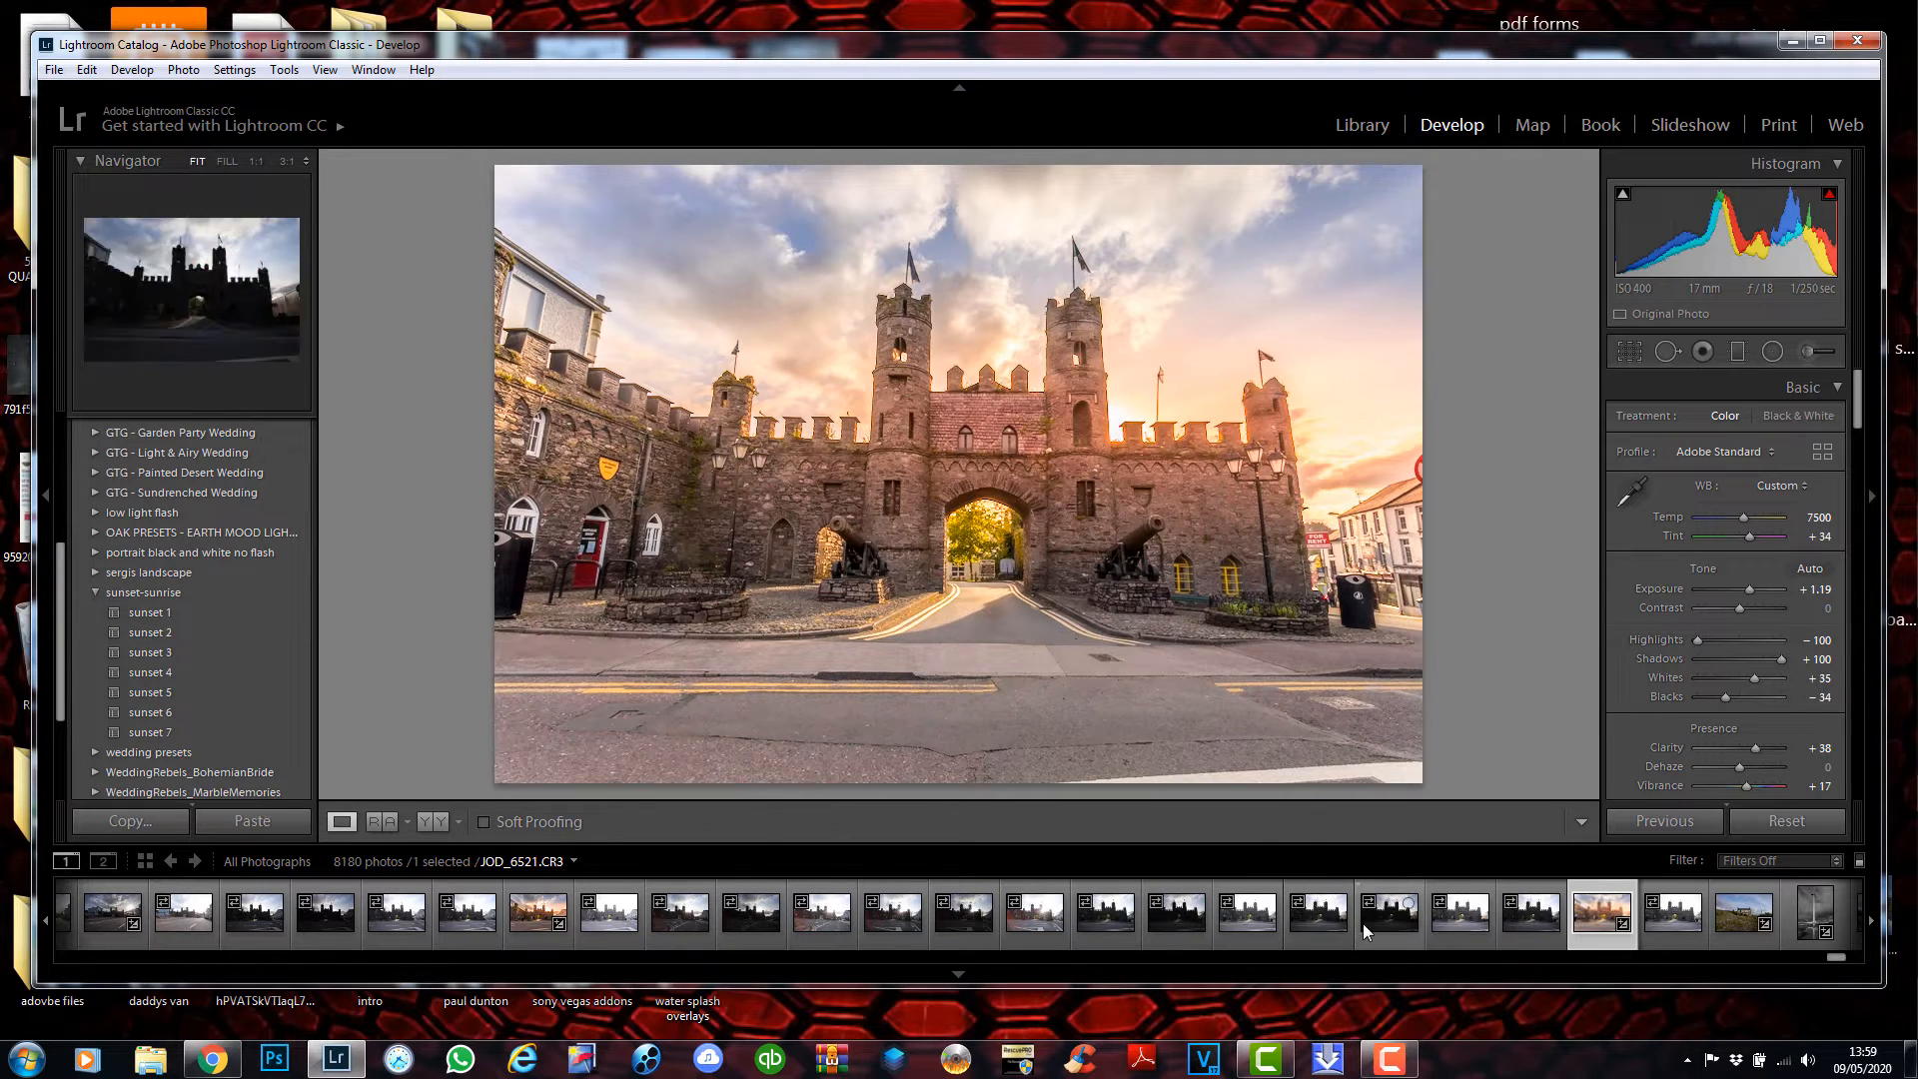
Open the lake photo JOD_6542.CR3 with the standing figures, reset its edits and preview the sunset-sunrise presets on it.
{"action": "scroll", "coordinate": [1227, 913], "scroll_direction": "down", "scroll_amount": 3}
{"action": "scroll", "coordinate": [1231, 913], "scroll_direction": "down", "scroll_amount": 3}
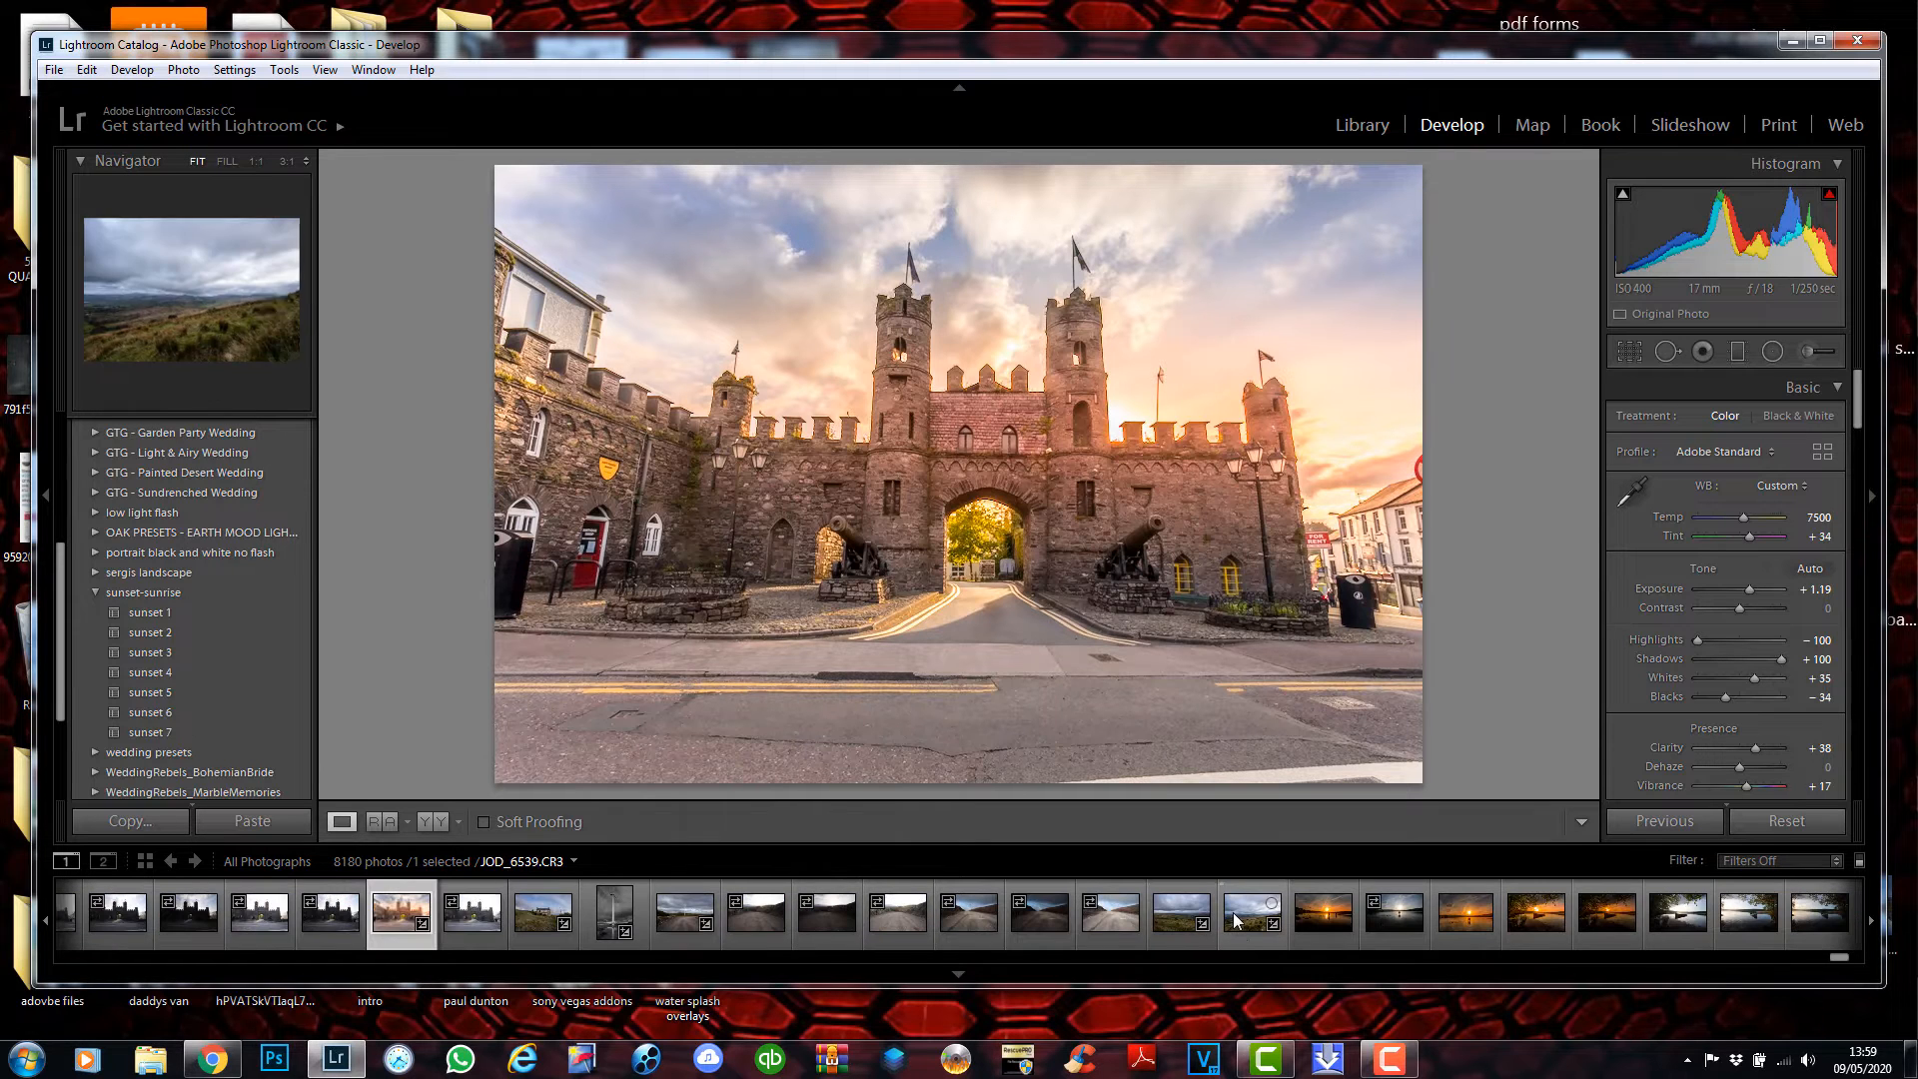
{"action": "left_click", "coordinate": [1311, 925]}
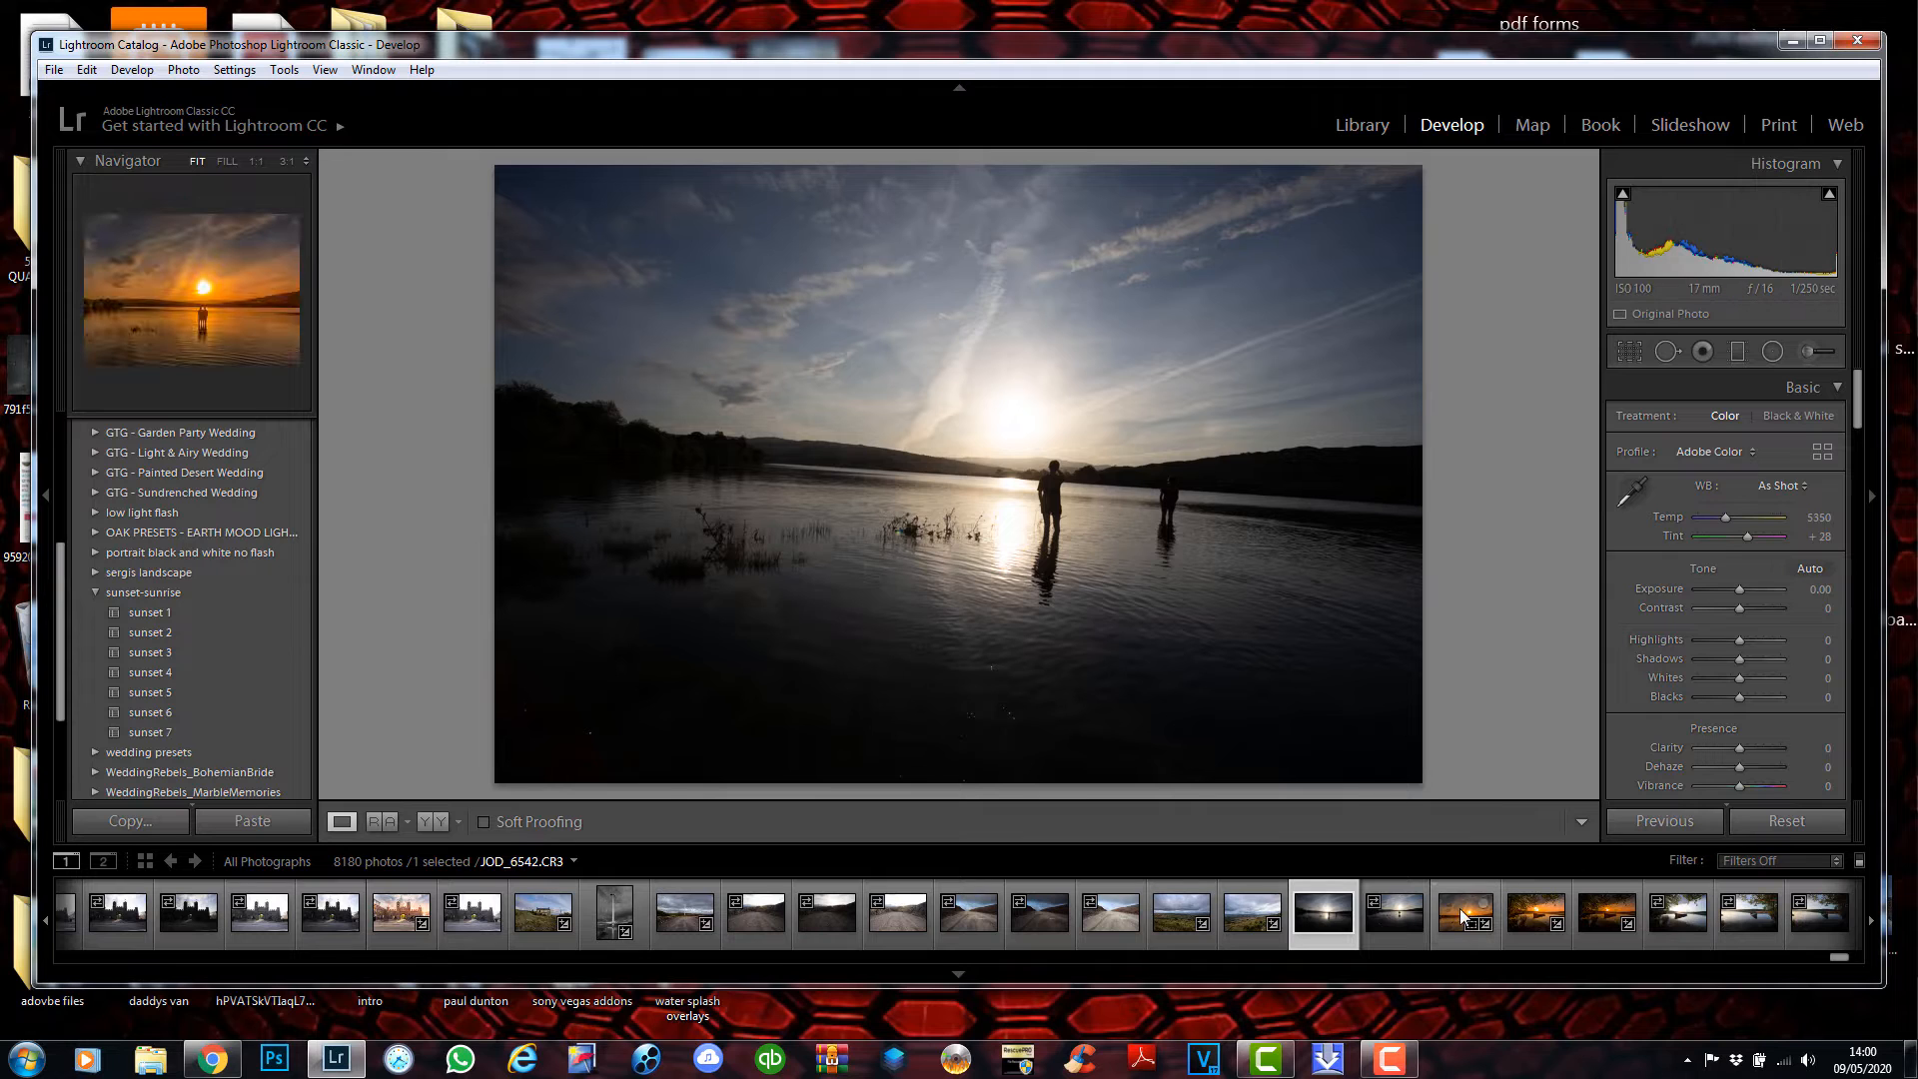
{"action": "left_click", "coordinate": [1460, 908]}
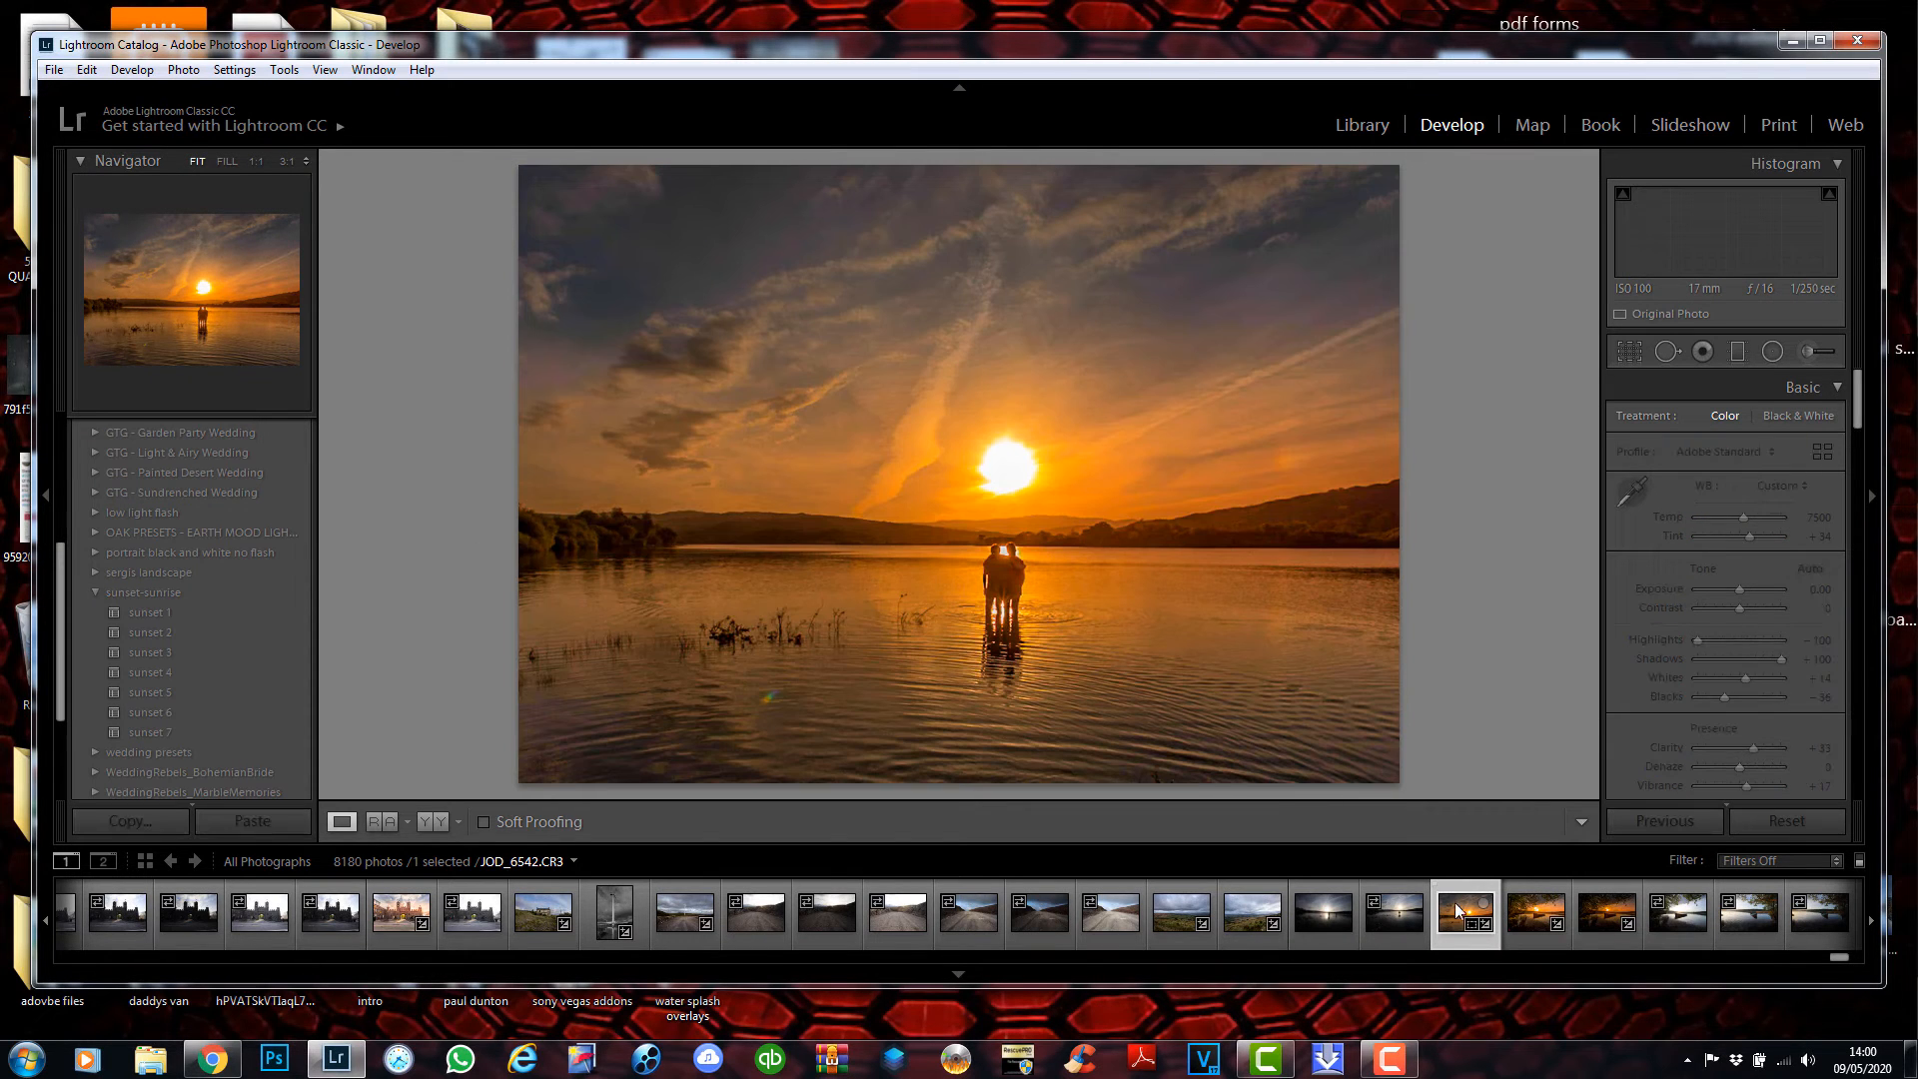
{"action": "left_click", "coordinate": [1762, 819]}
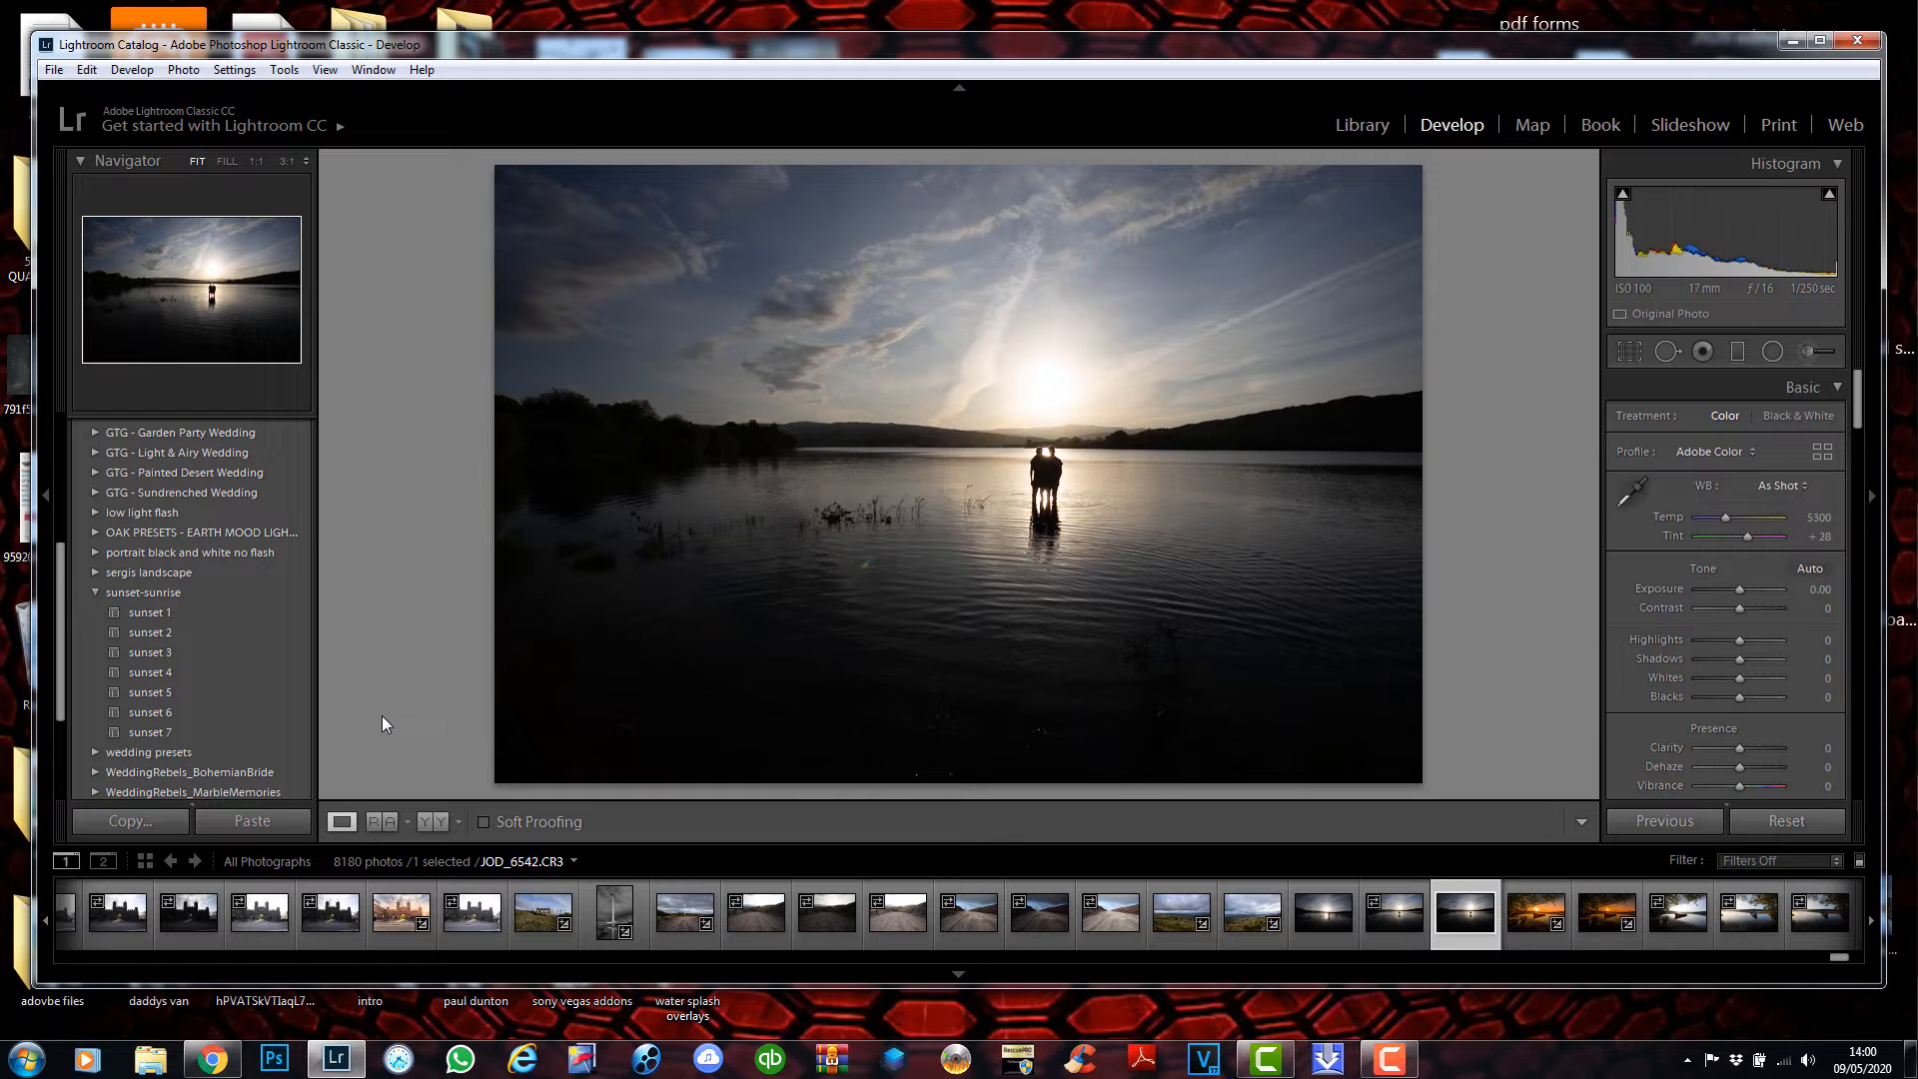
{"action": "mouse_move", "coordinate": [230, 737]}
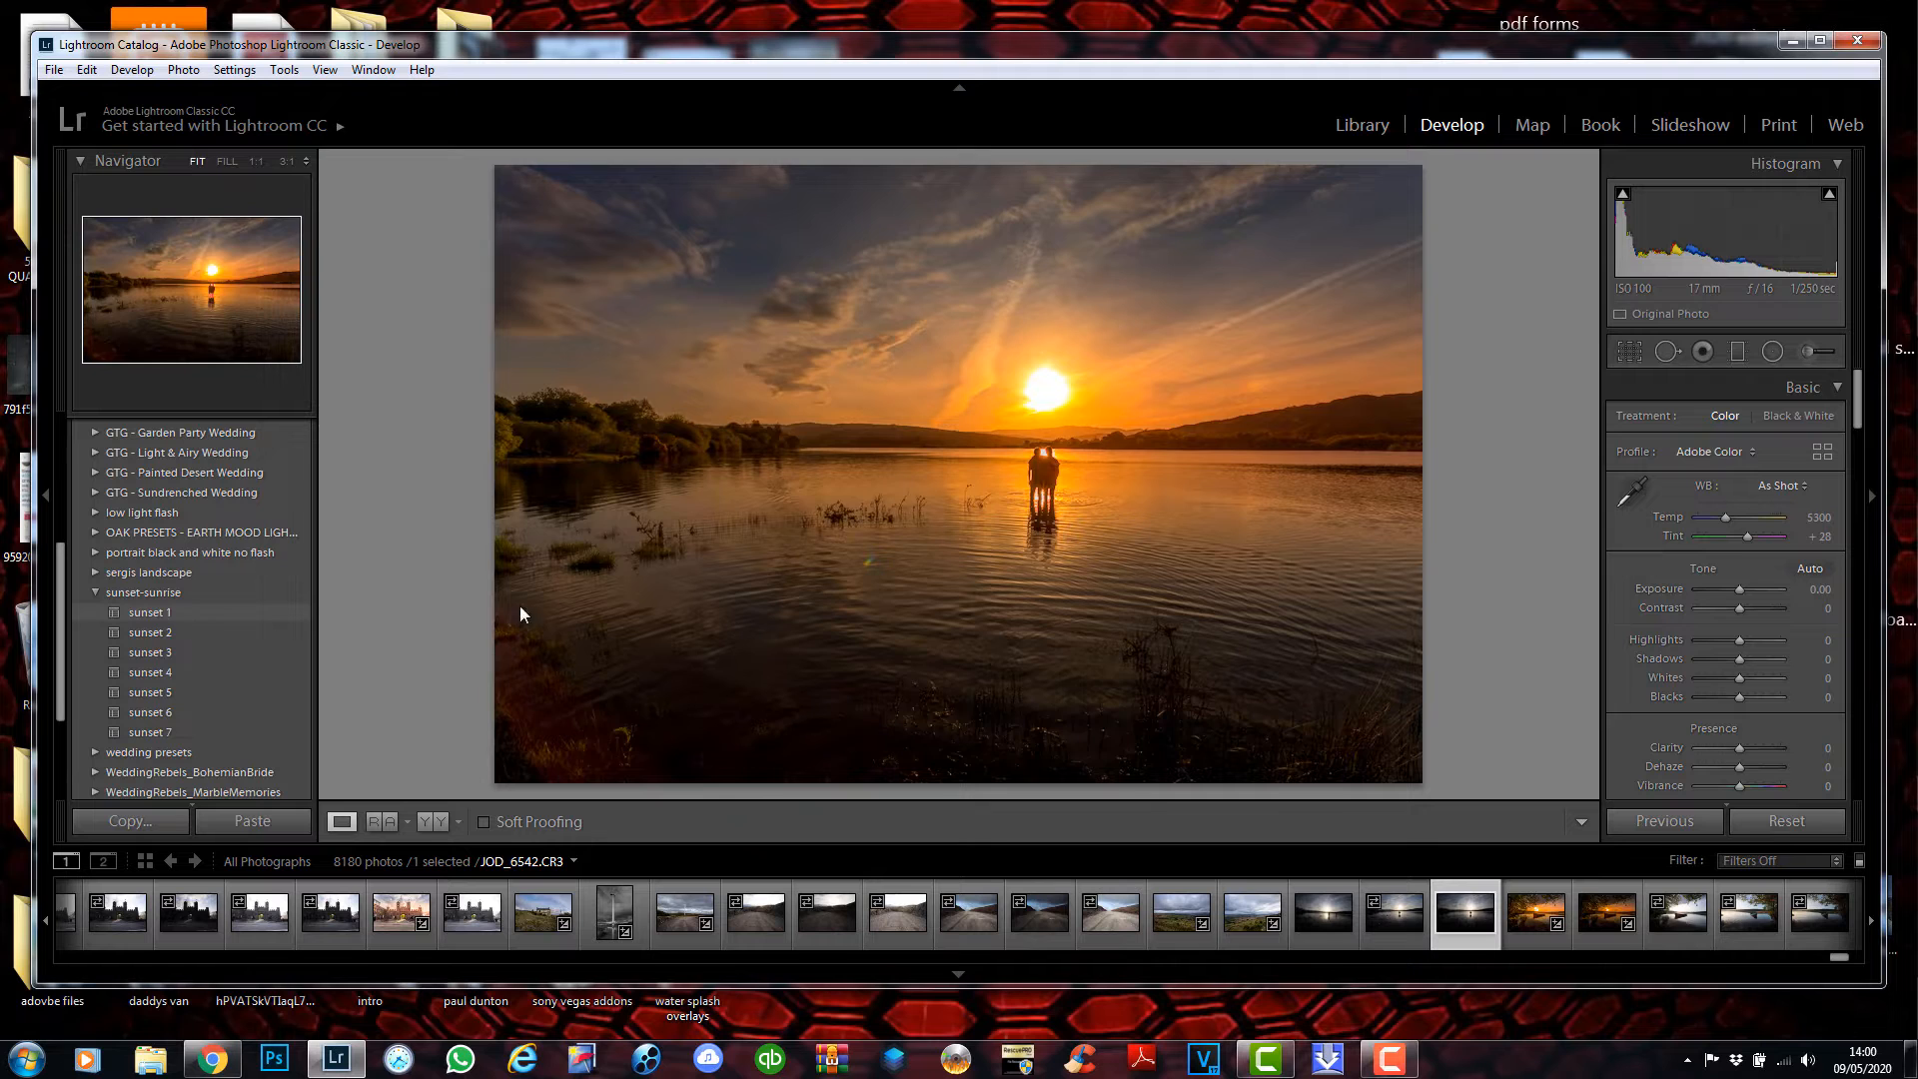
Inspect the lens flare on the boat in JOD_6543.CR3 up close and view the neighbouring darker boat photo.
{"action": "left_click", "coordinate": [1533, 915]}
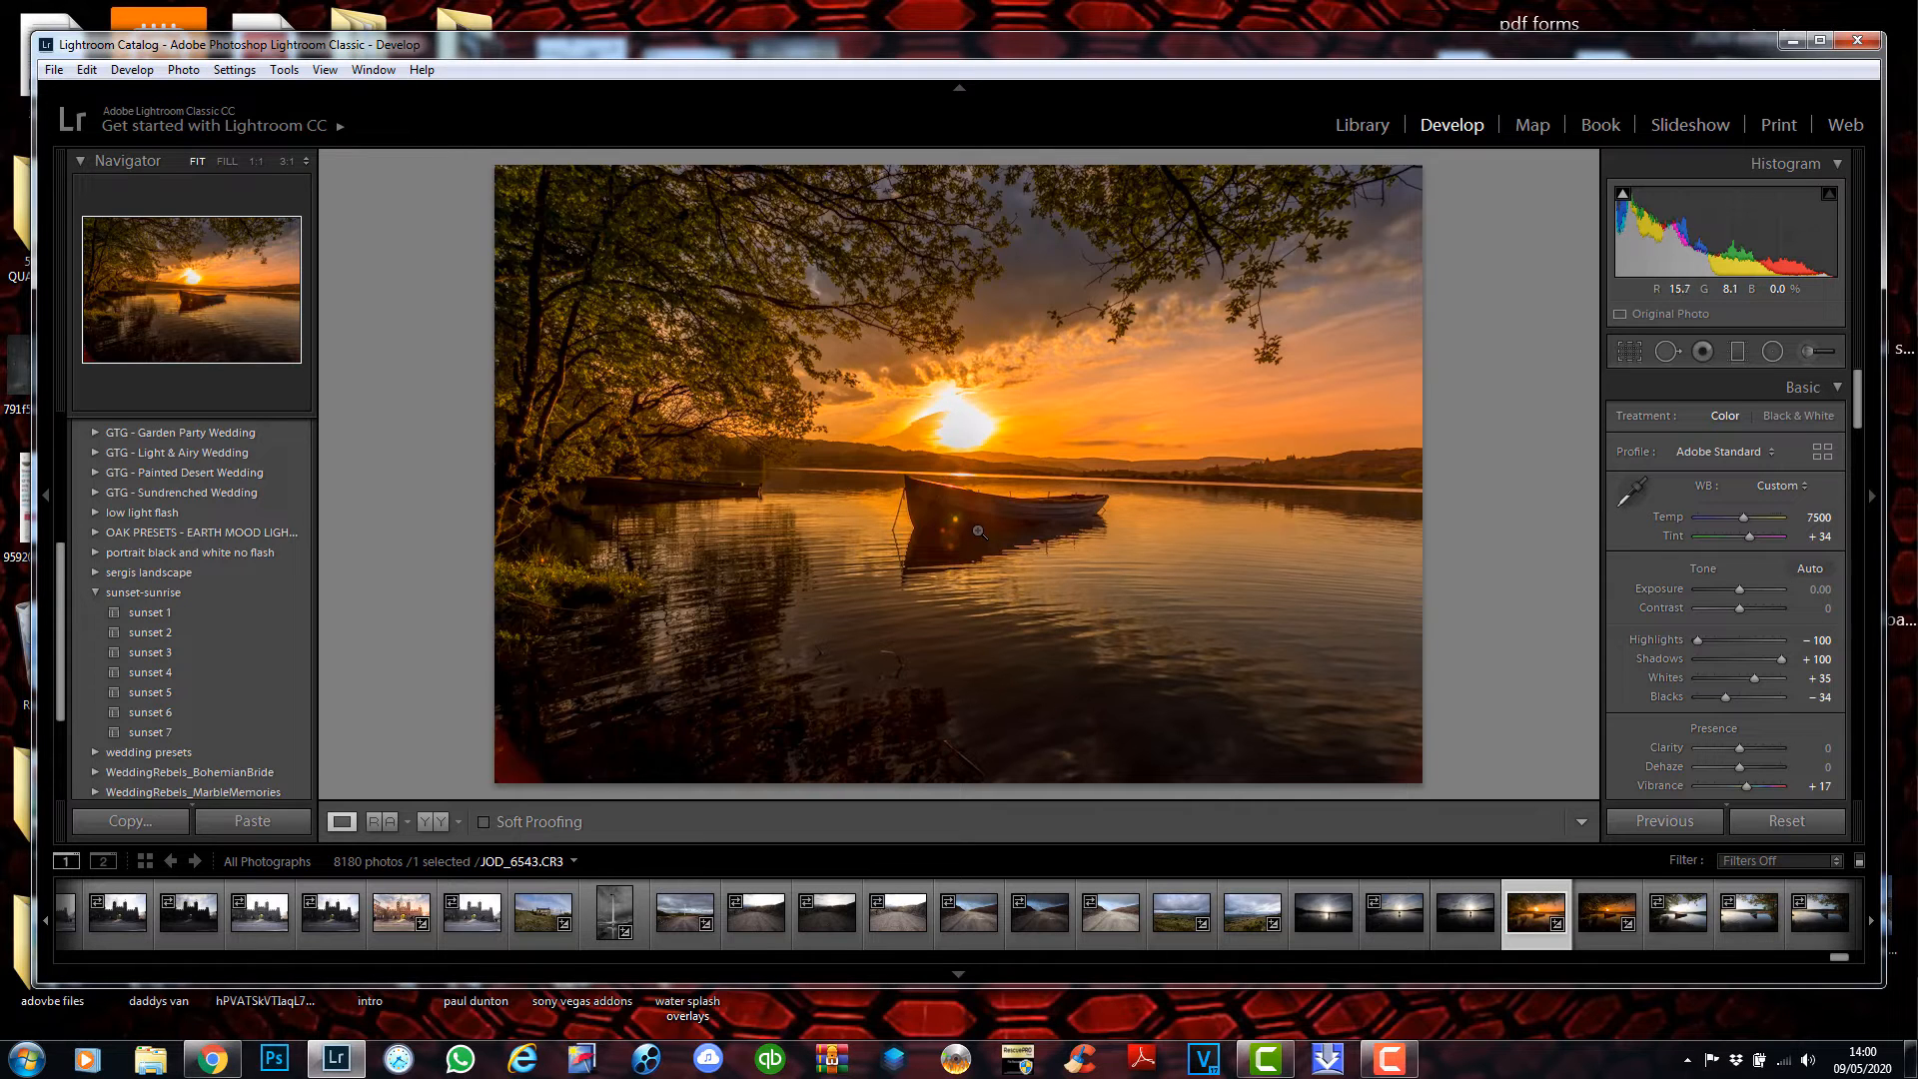
{"action": "left_click", "coordinate": [948, 535]}
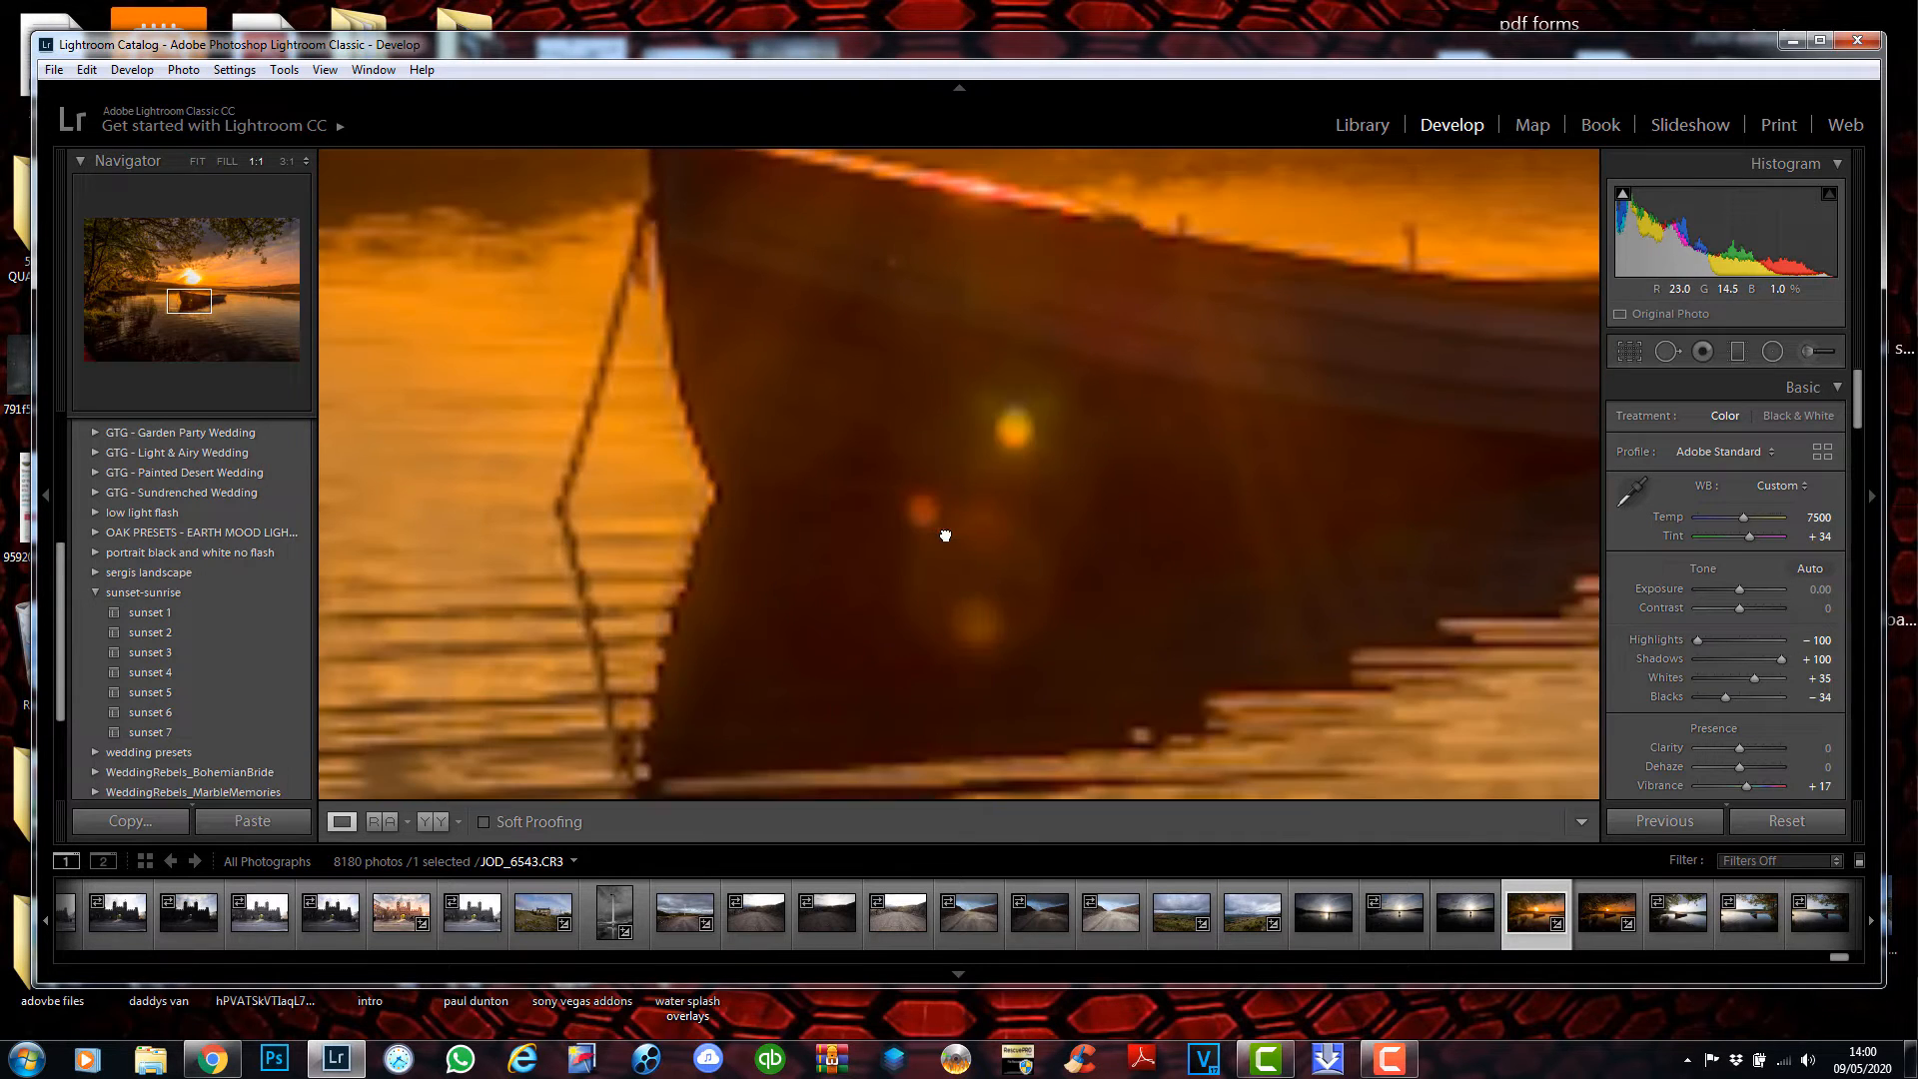
{"action": "left_click", "coordinate": [1028, 445]}
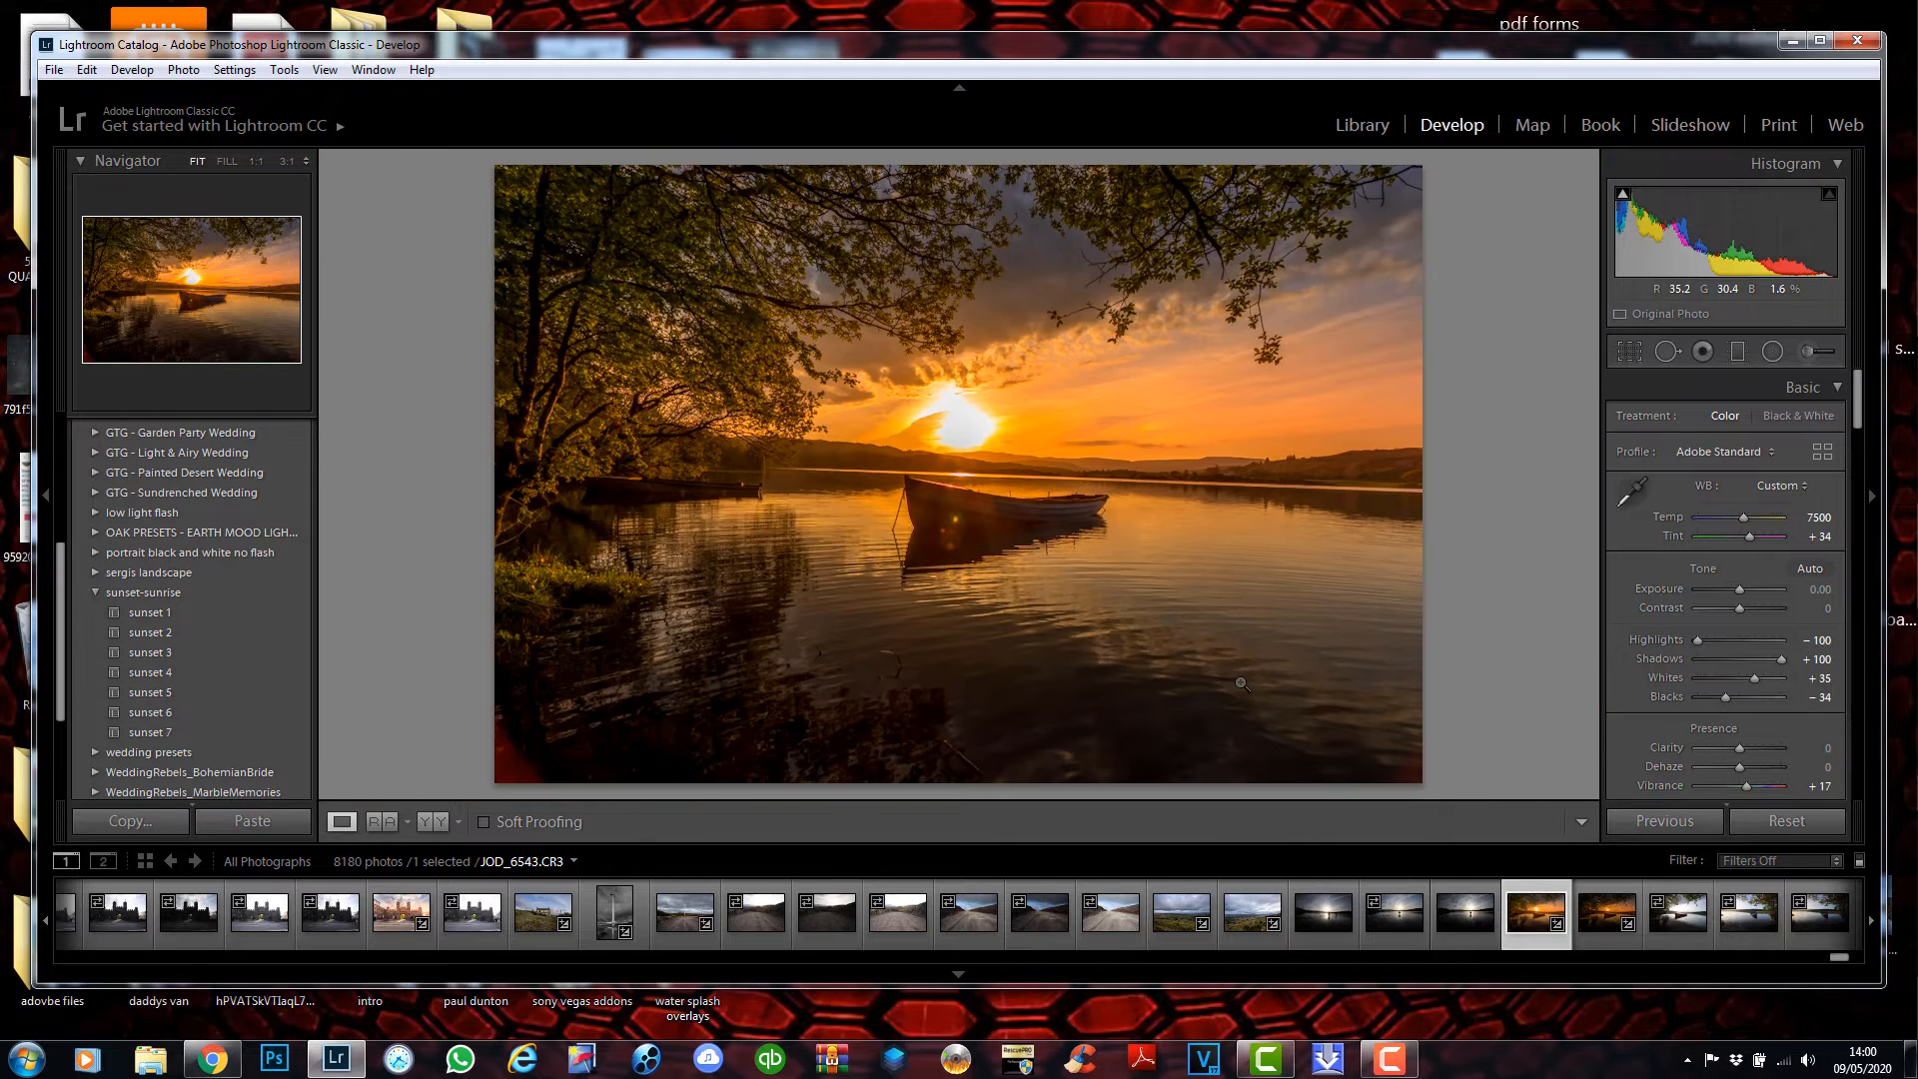
{"action": "left_click", "coordinate": [1598, 909]}
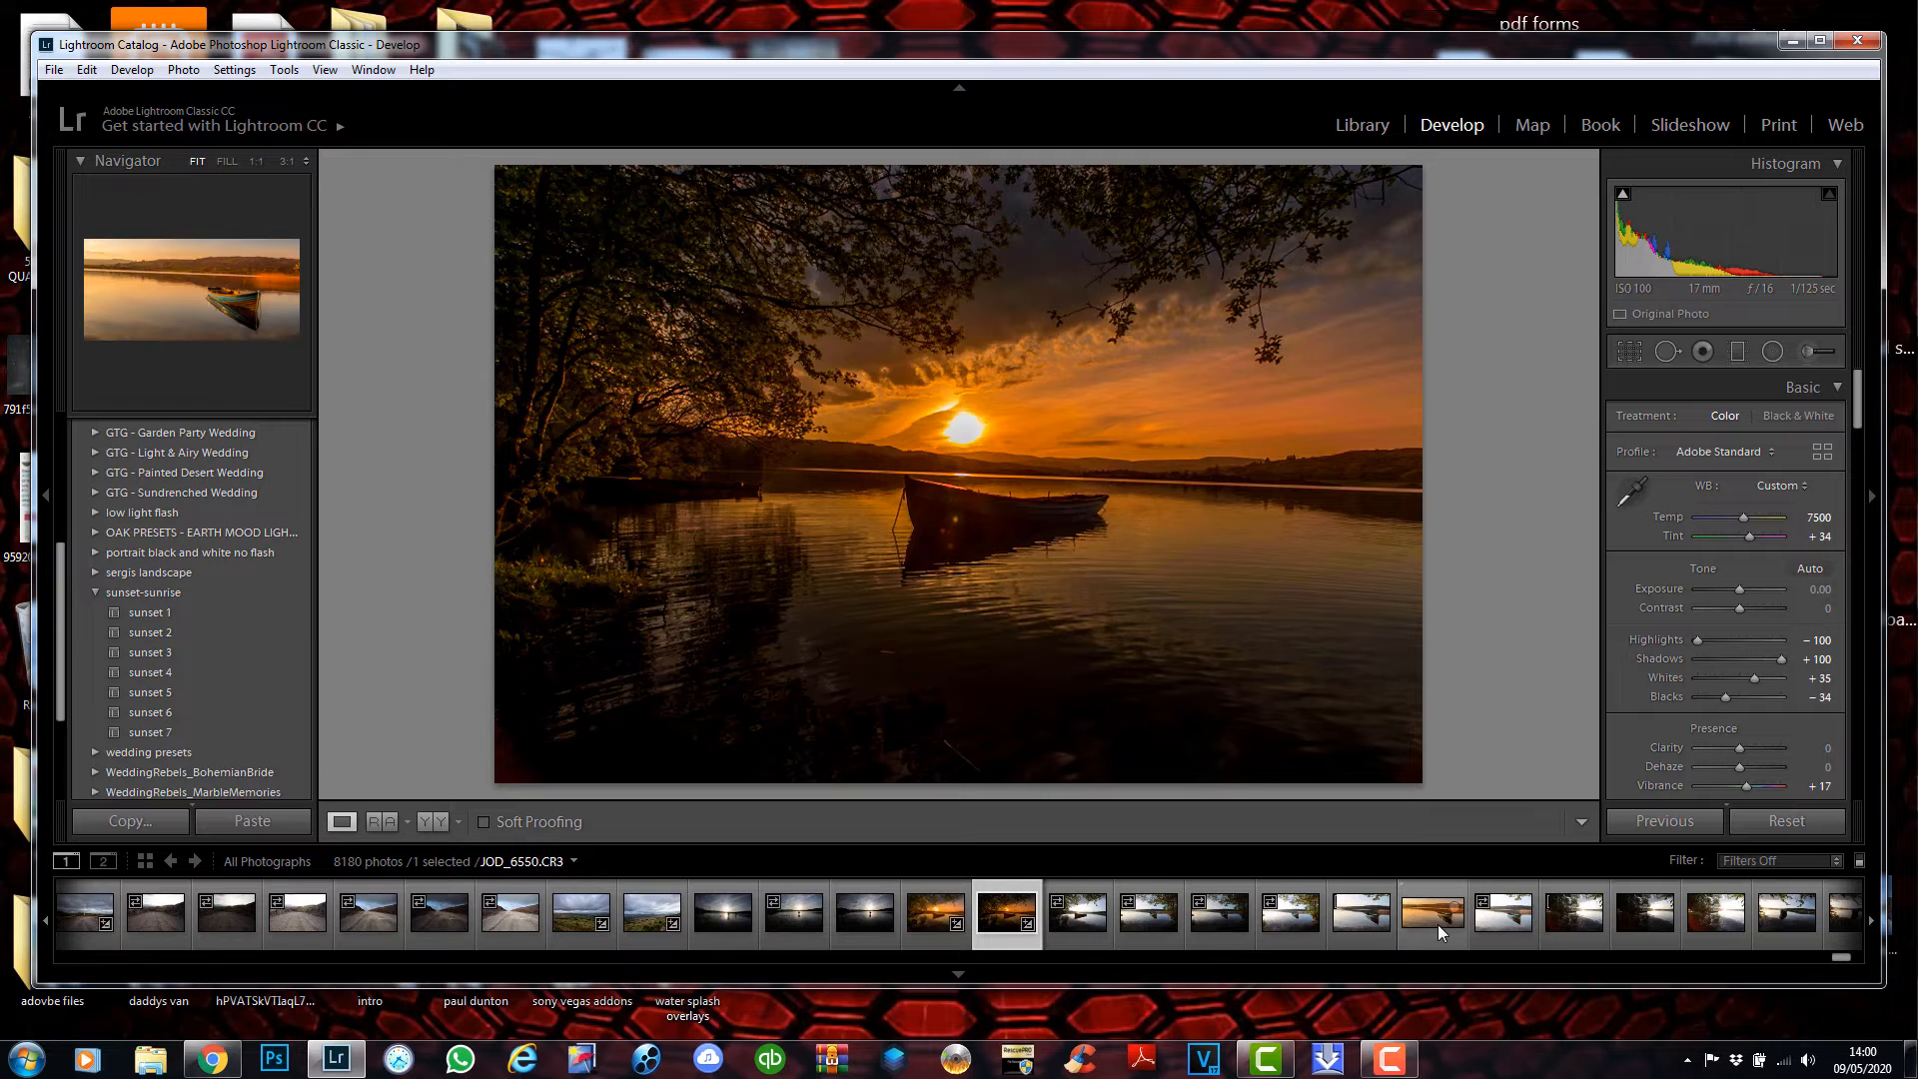
Open the lake photo JOD_6577.CR3 with the swimming dog, reset its edits and preview the sunset 1 preset.
{"action": "scroll", "coordinate": [1437, 925], "scroll_direction": "down", "scroll_amount": 3}
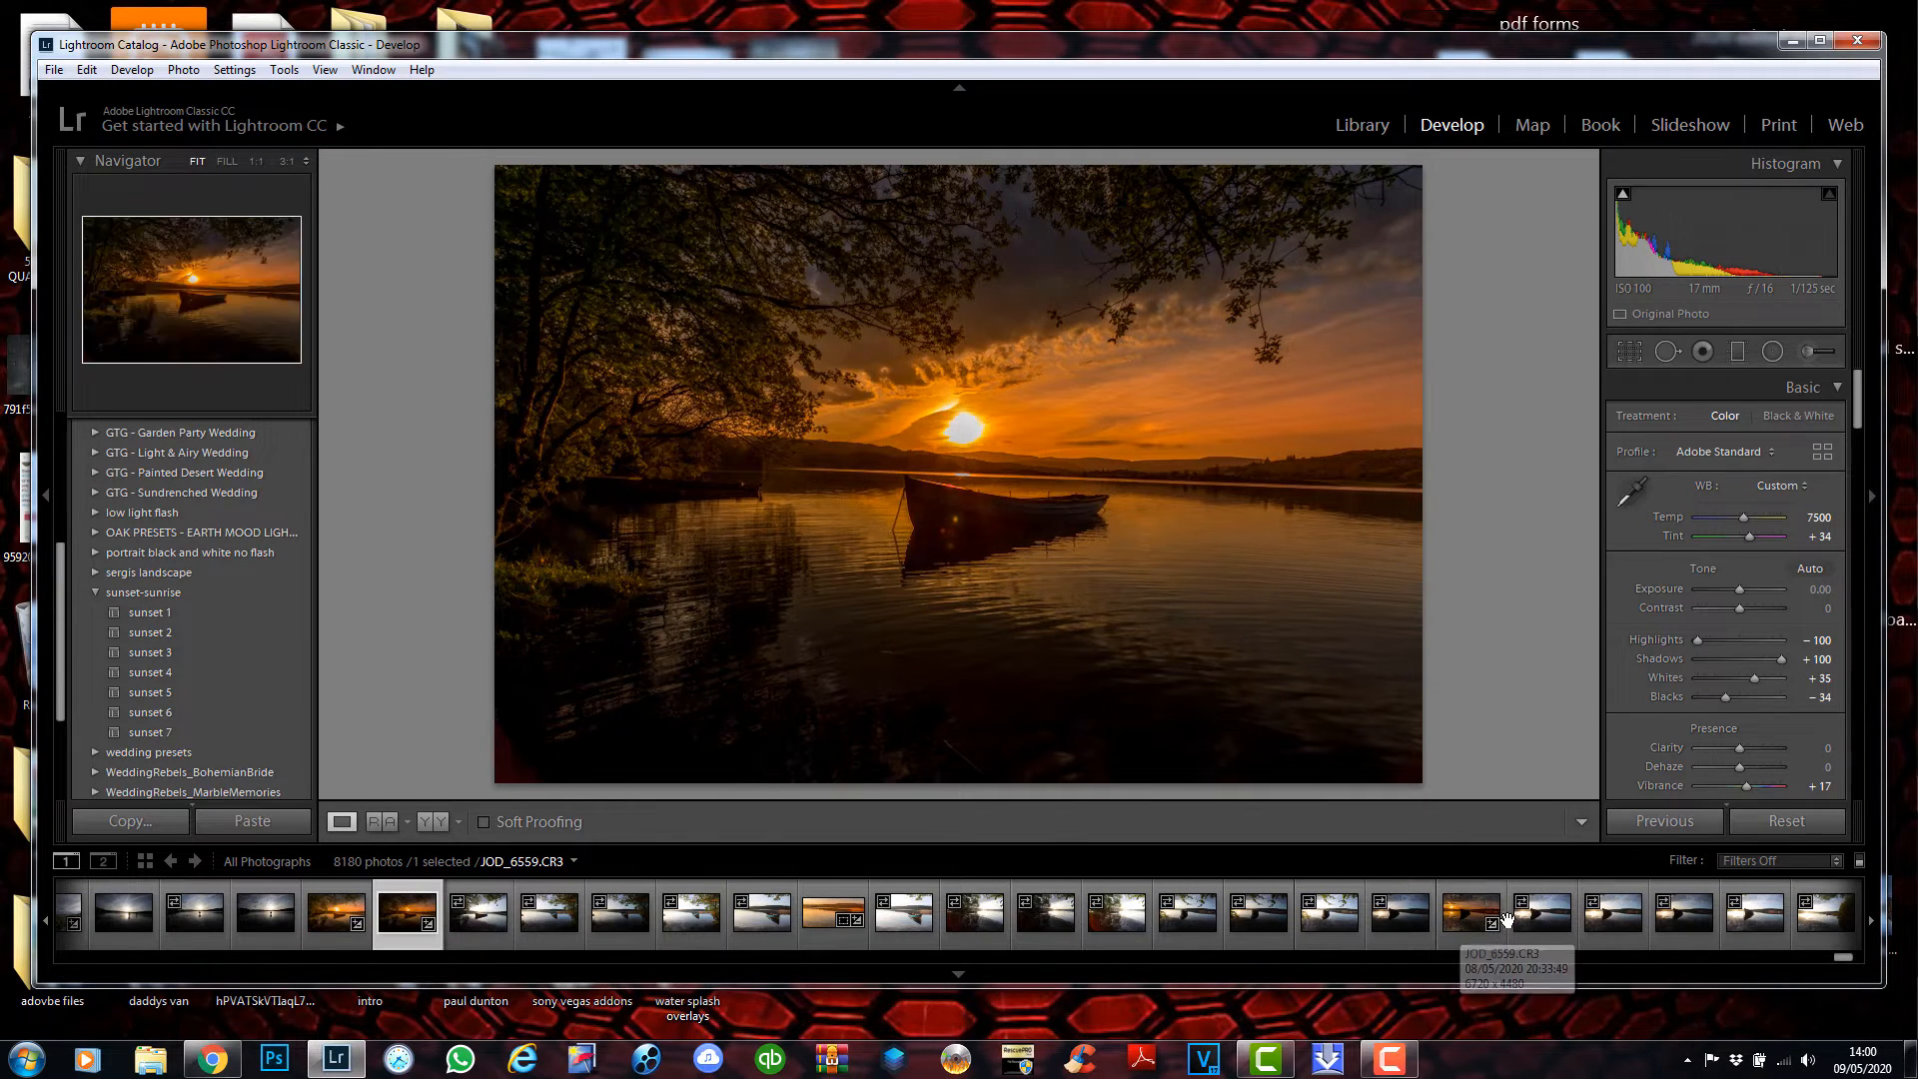
{"action": "scroll", "coordinate": [1515, 933], "scroll_direction": "down", "scroll_amount": 3}
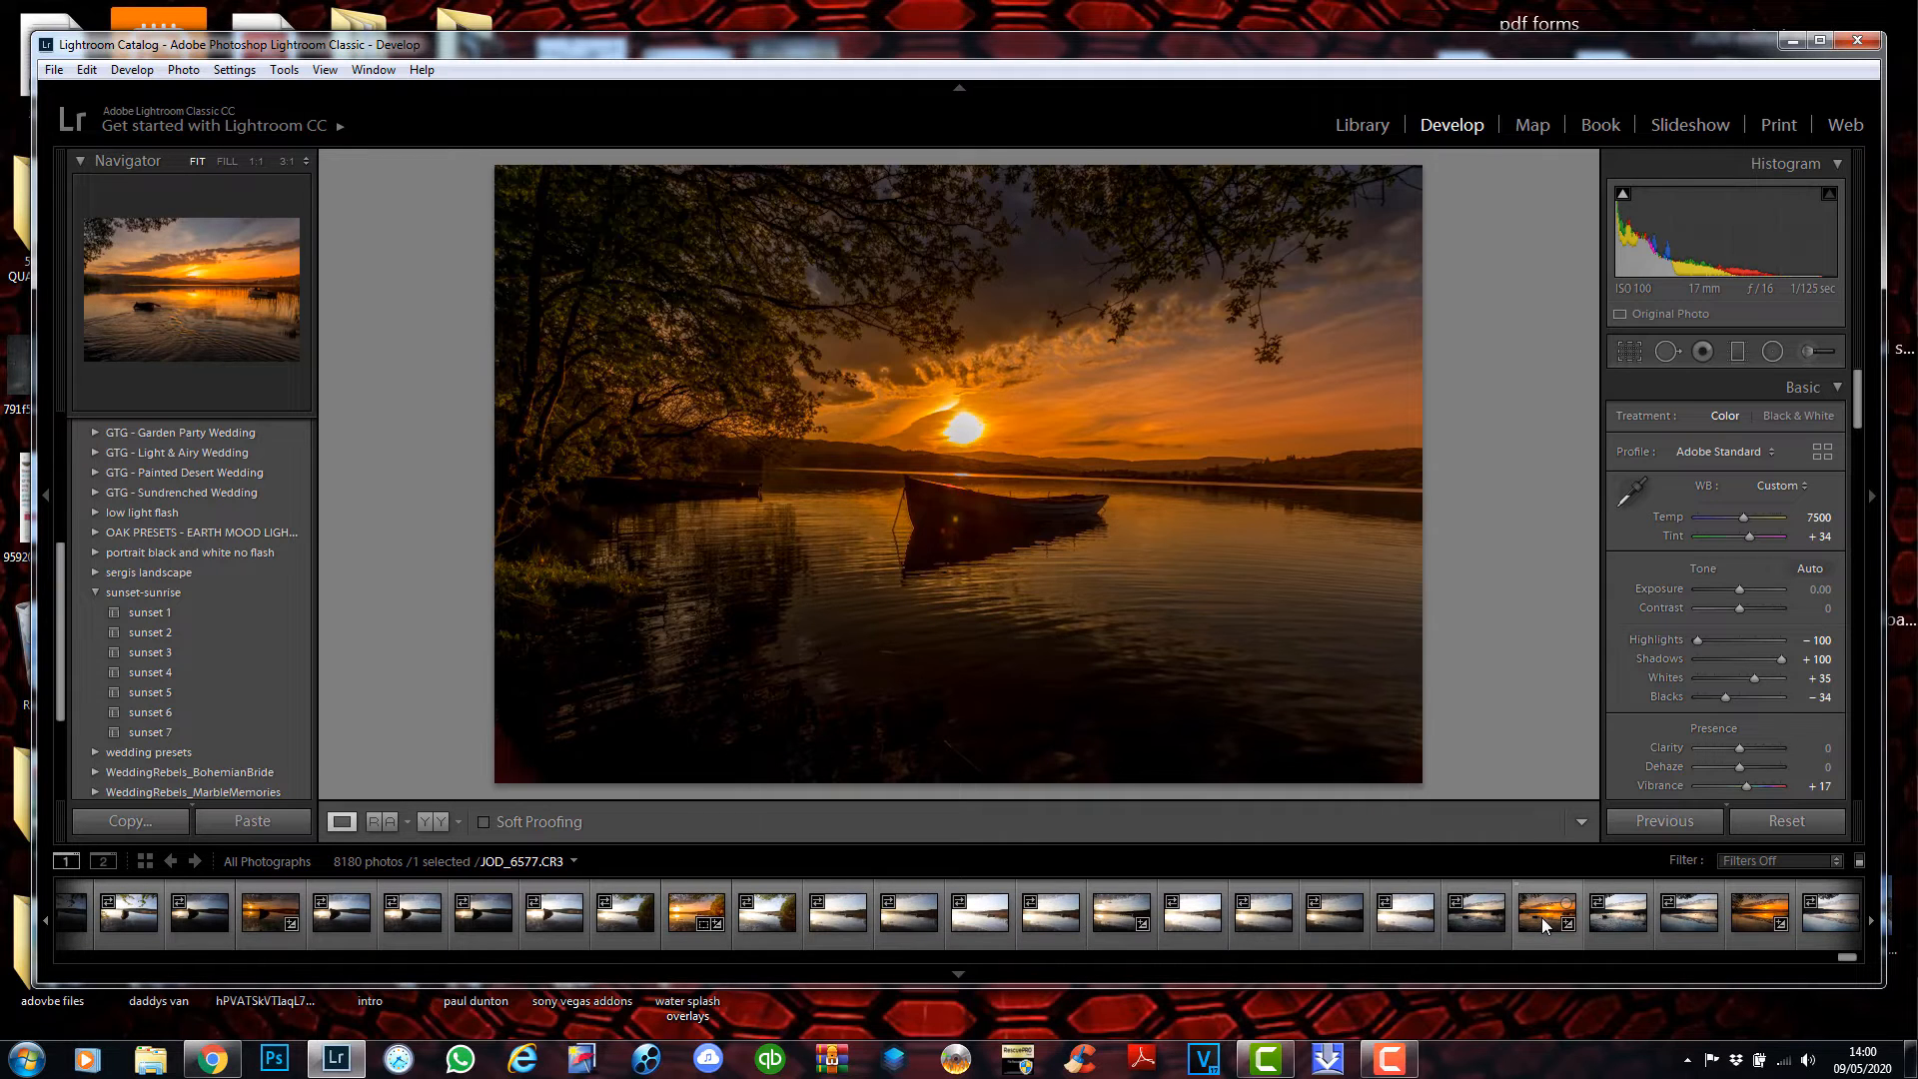
{"action": "left_click", "coordinate": [1543, 918]}
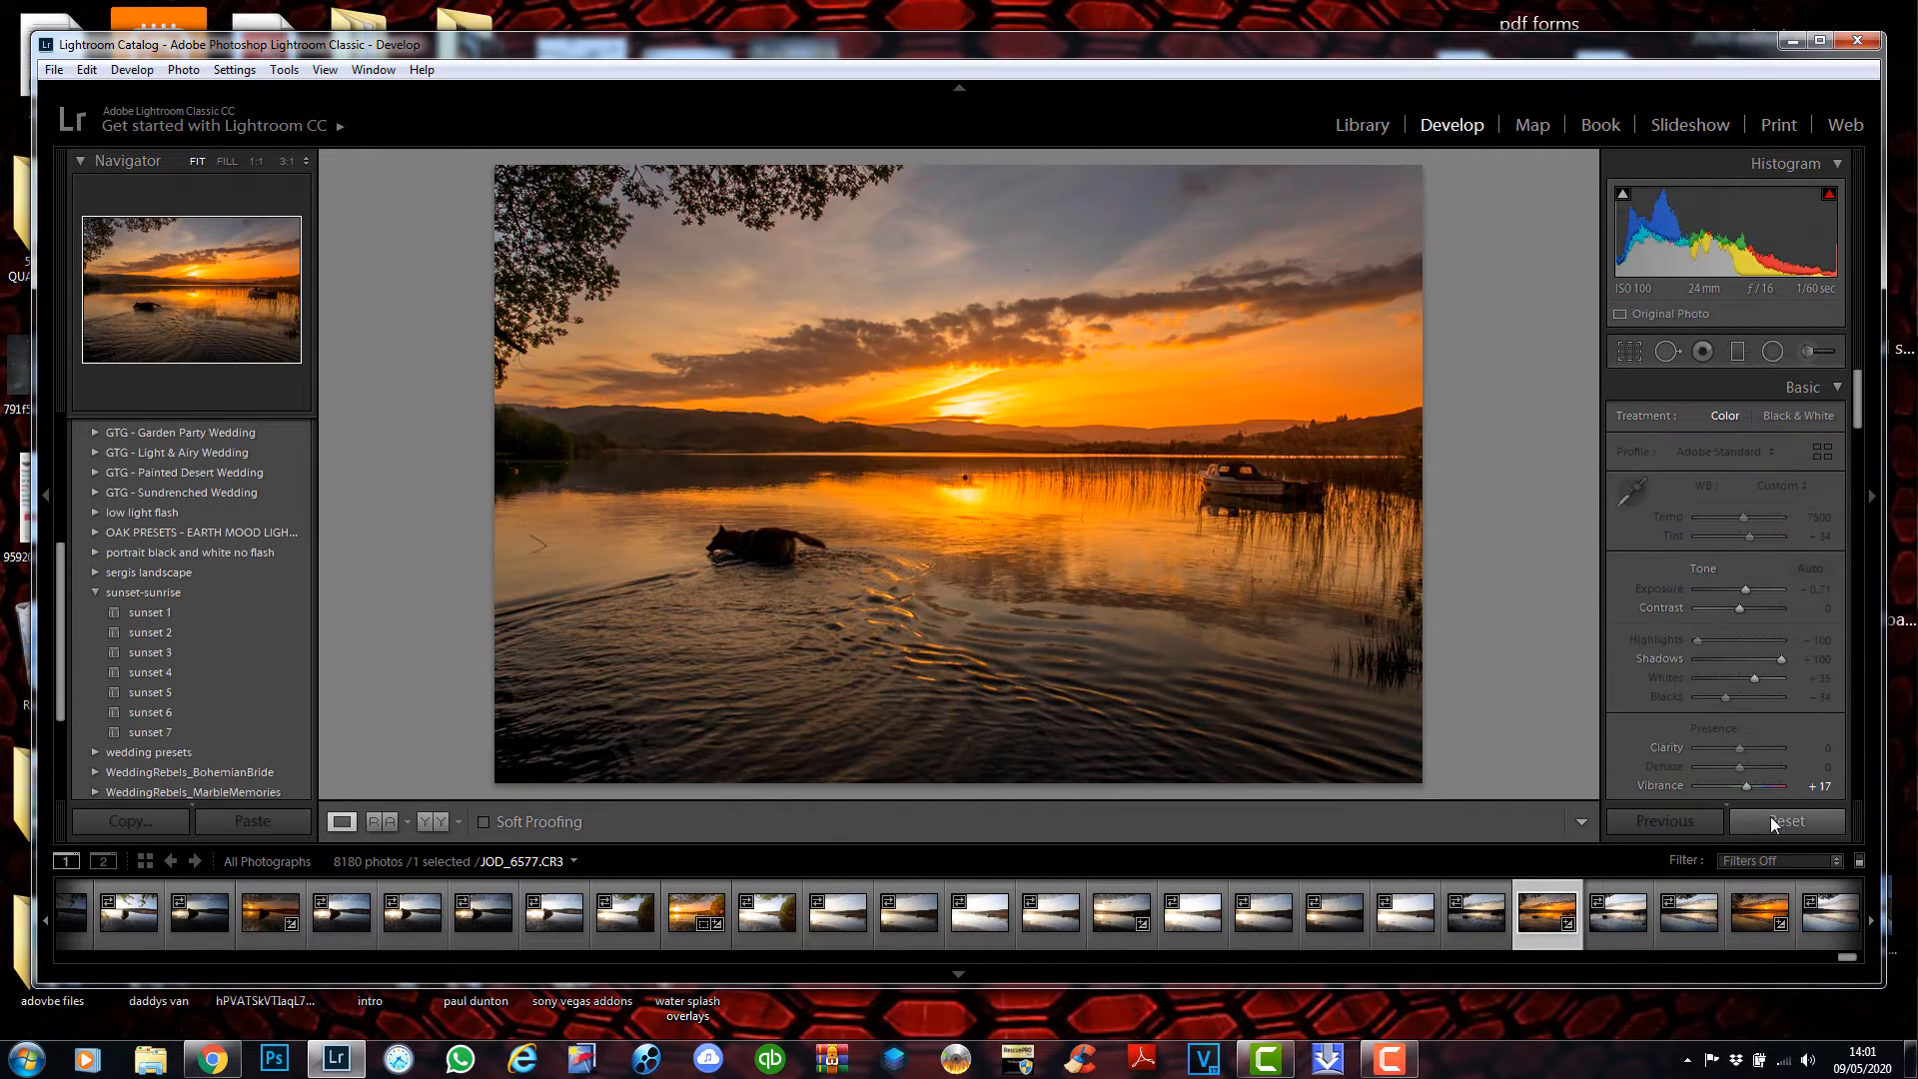
{"action": "left_click", "coordinate": [1770, 821]}
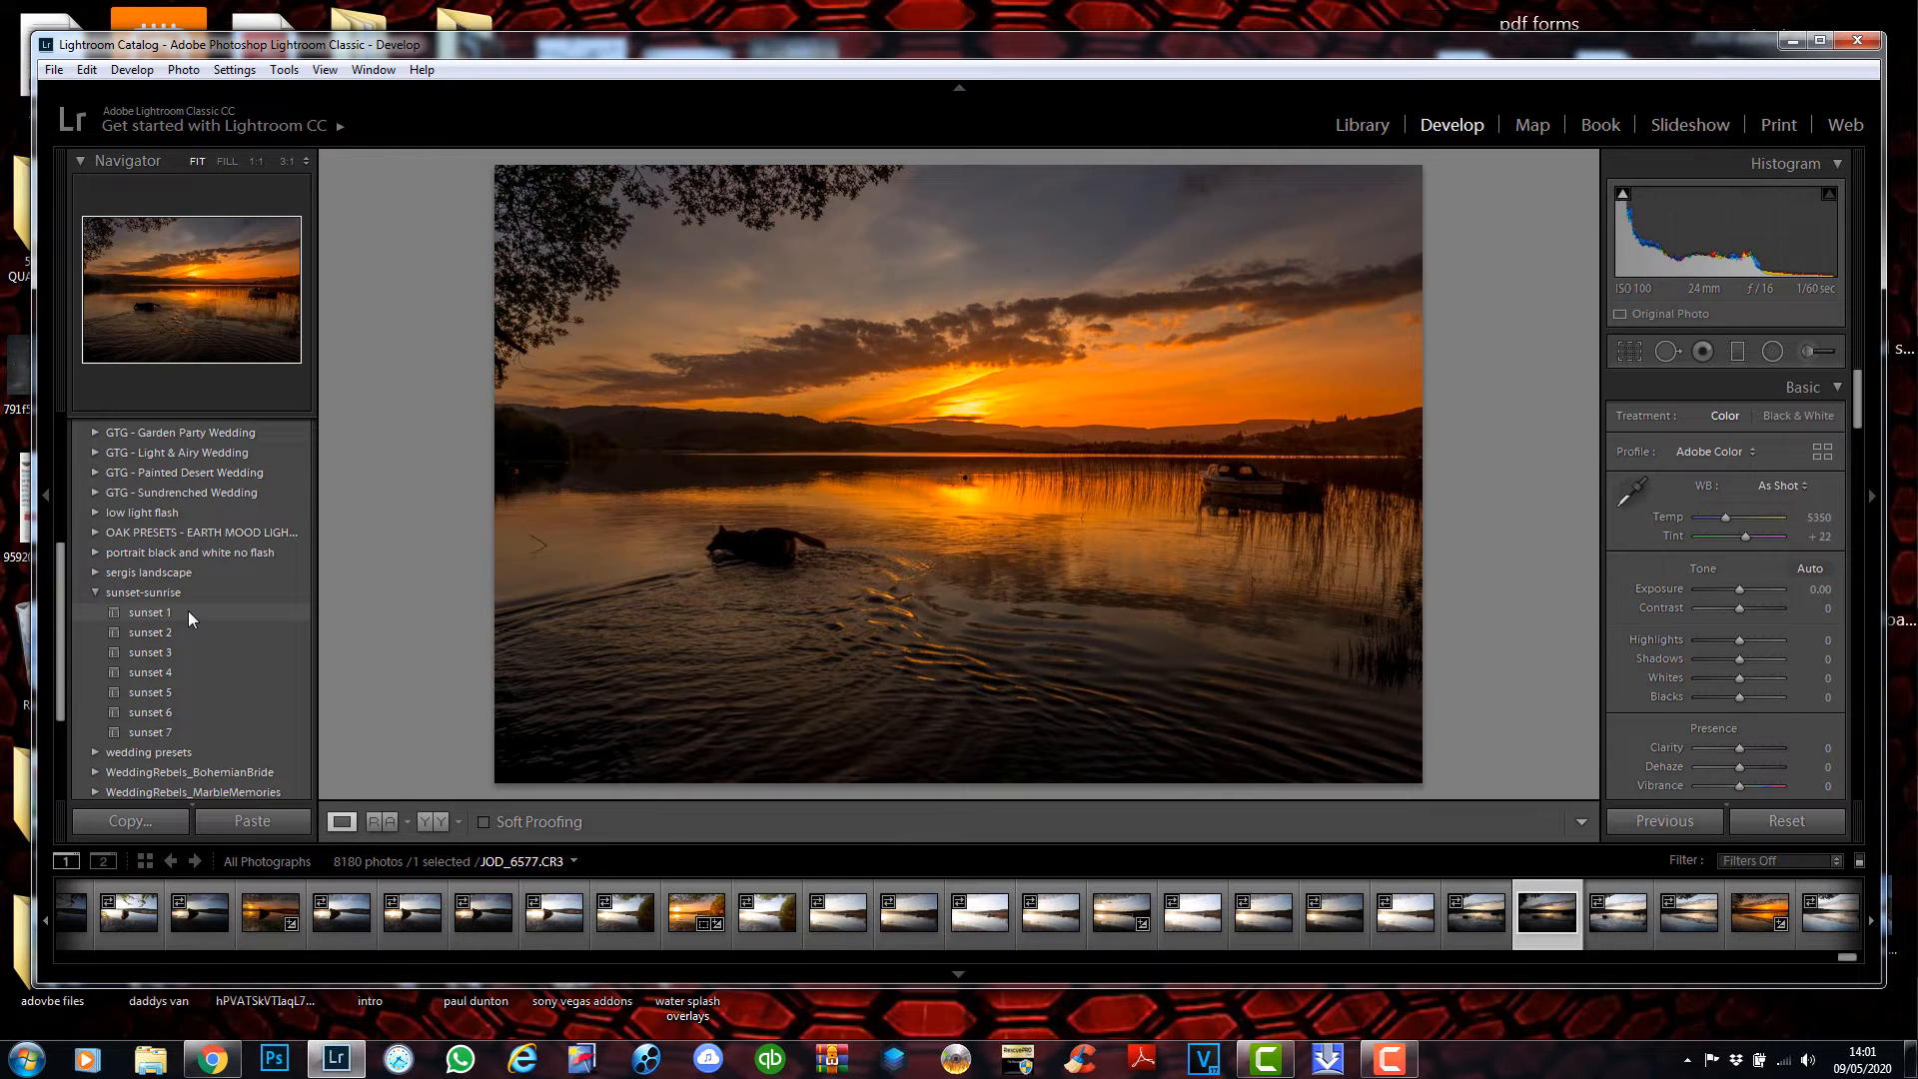
Open the lake sunset photo JOD_6589.CR3, reset its edits and preview the sunset 1 preset.
{"action": "left_click", "coordinate": [1564, 920]}
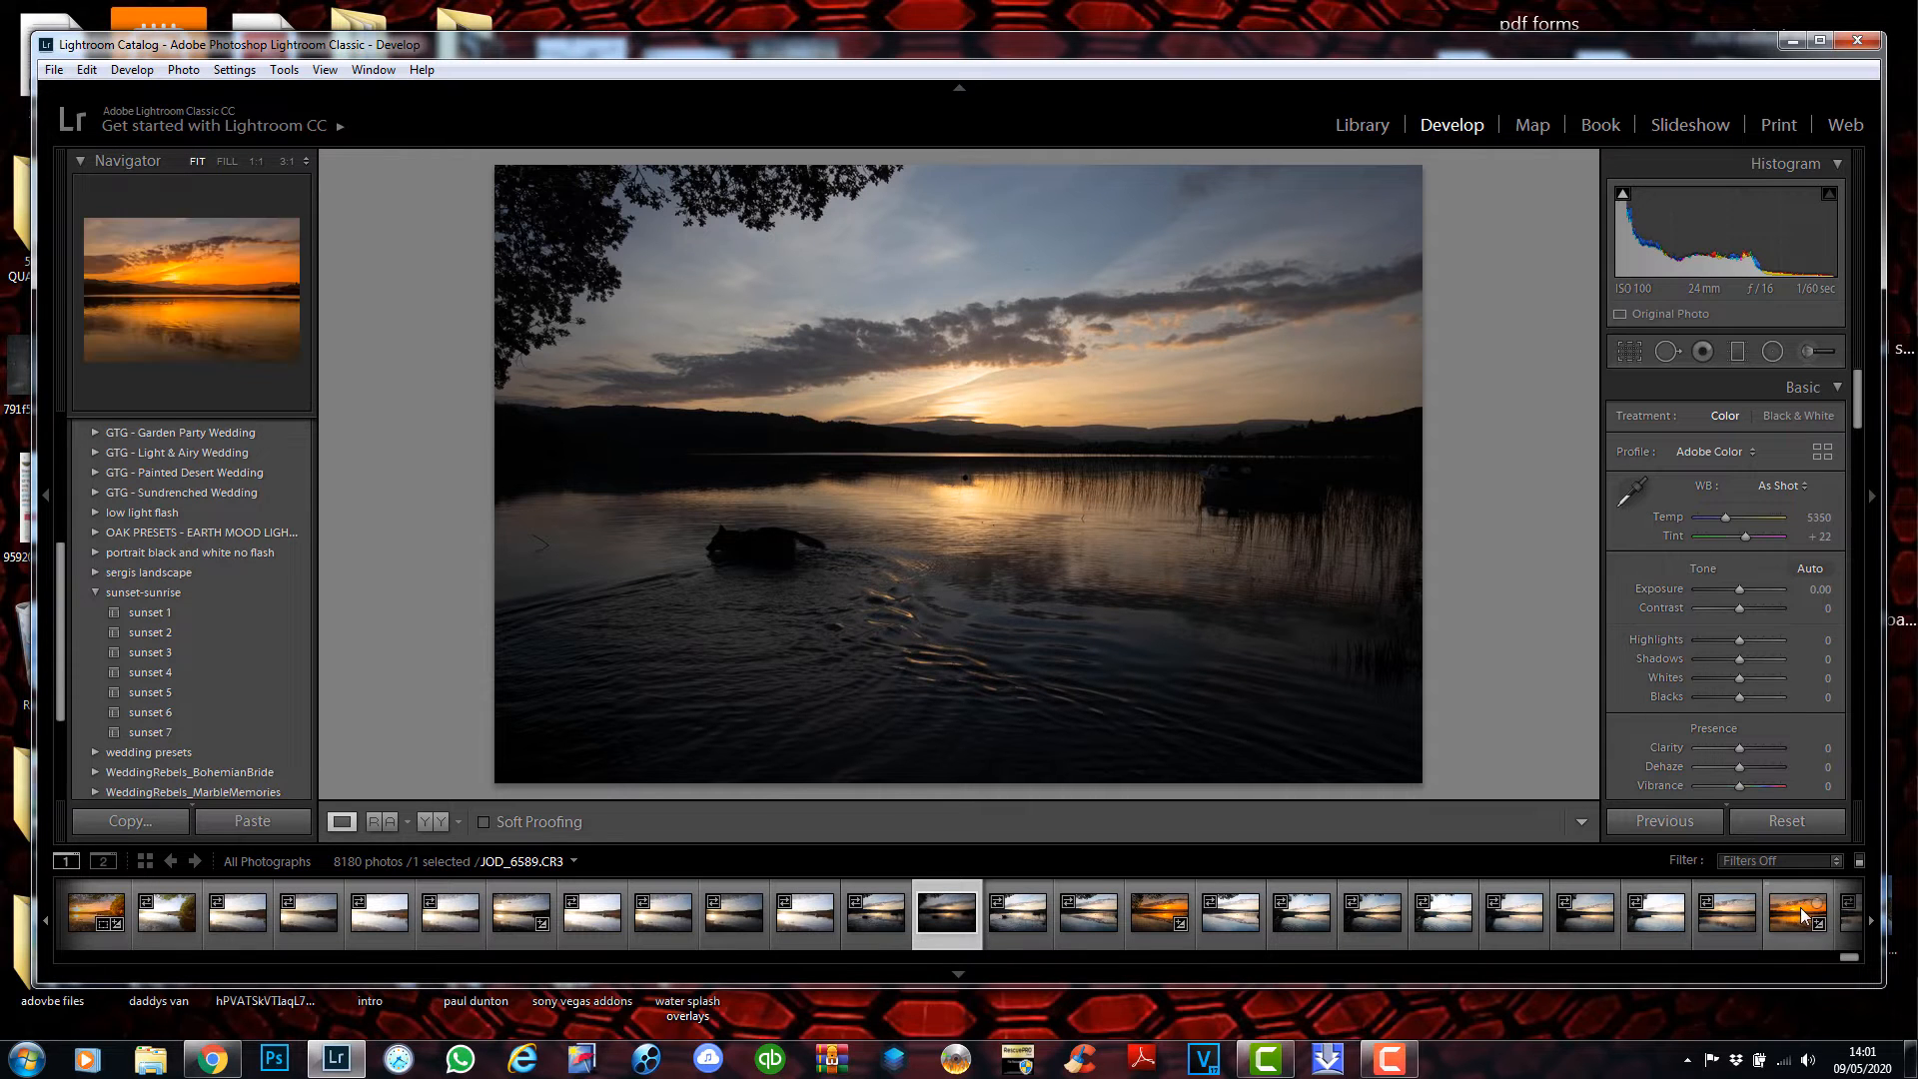
{"action": "left_click", "coordinate": [1762, 909]}
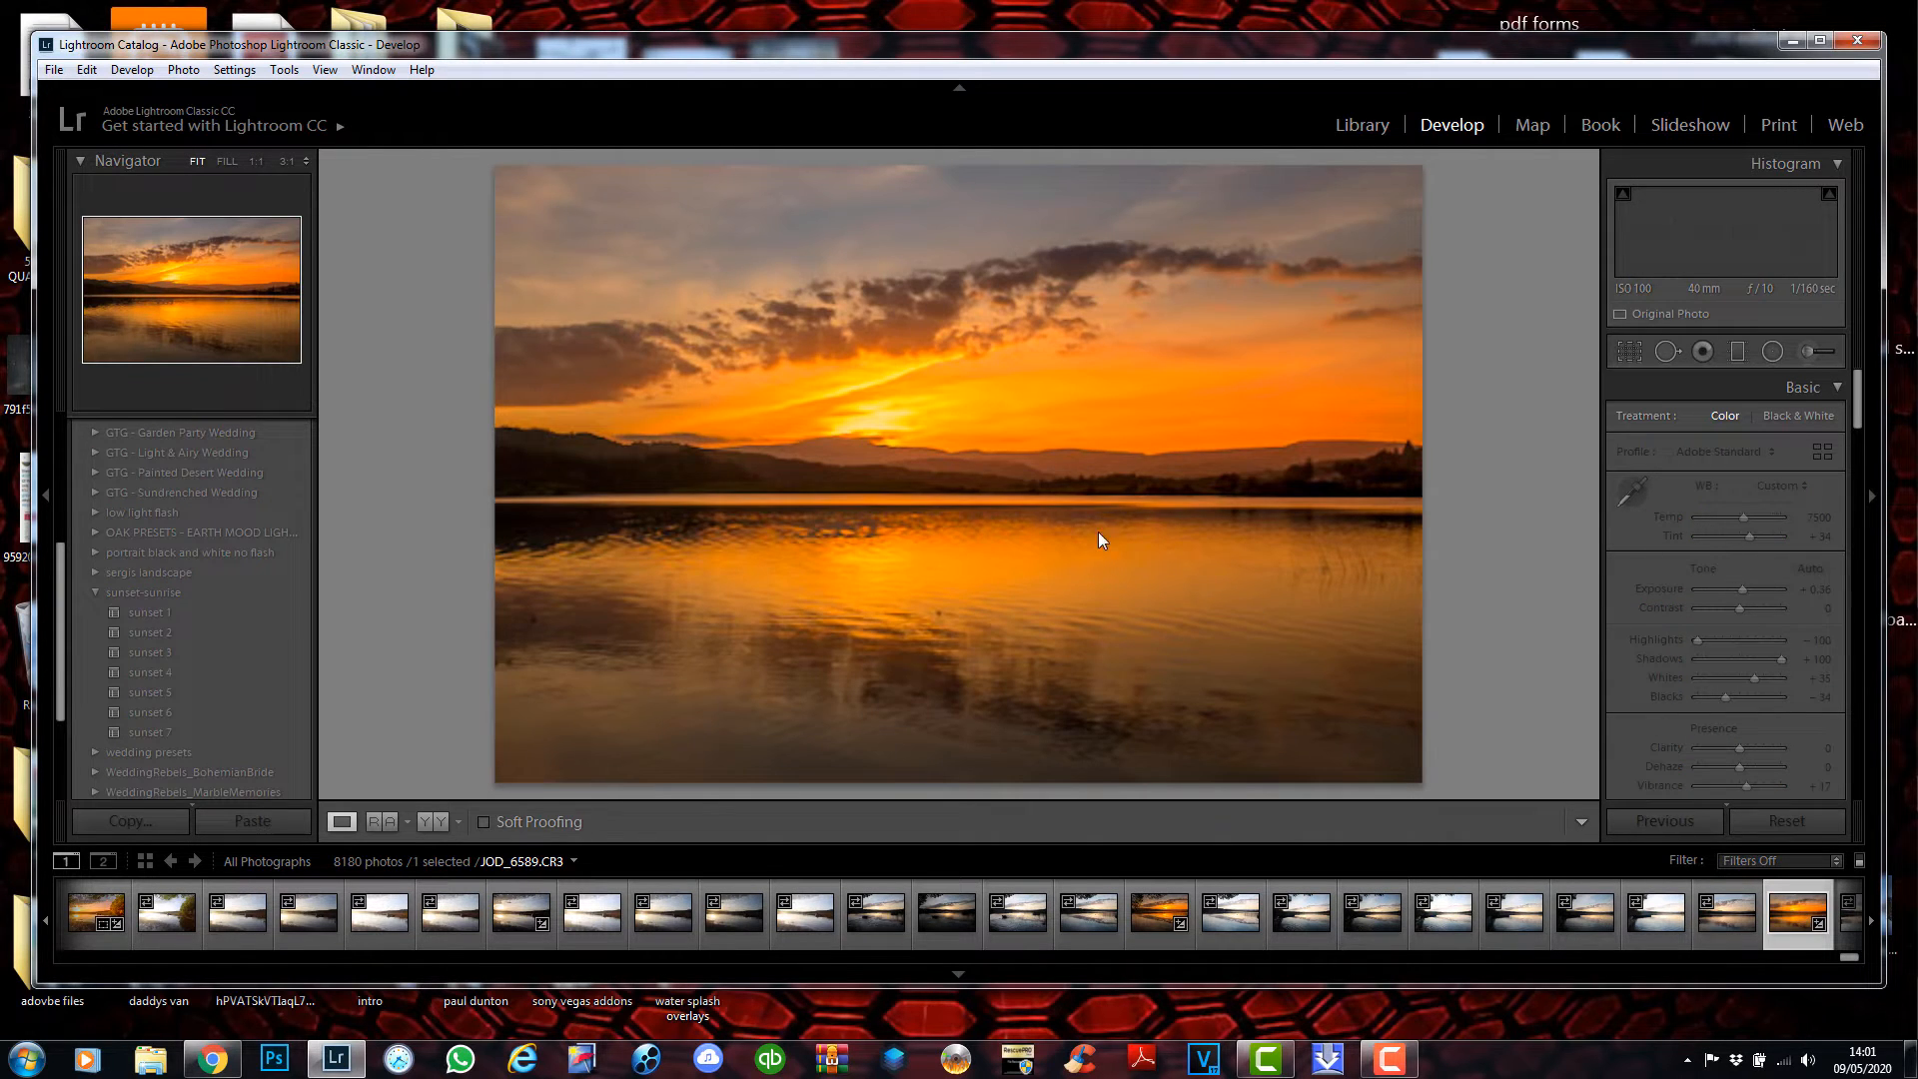
{"action": "left_click", "coordinate": [1768, 819]}
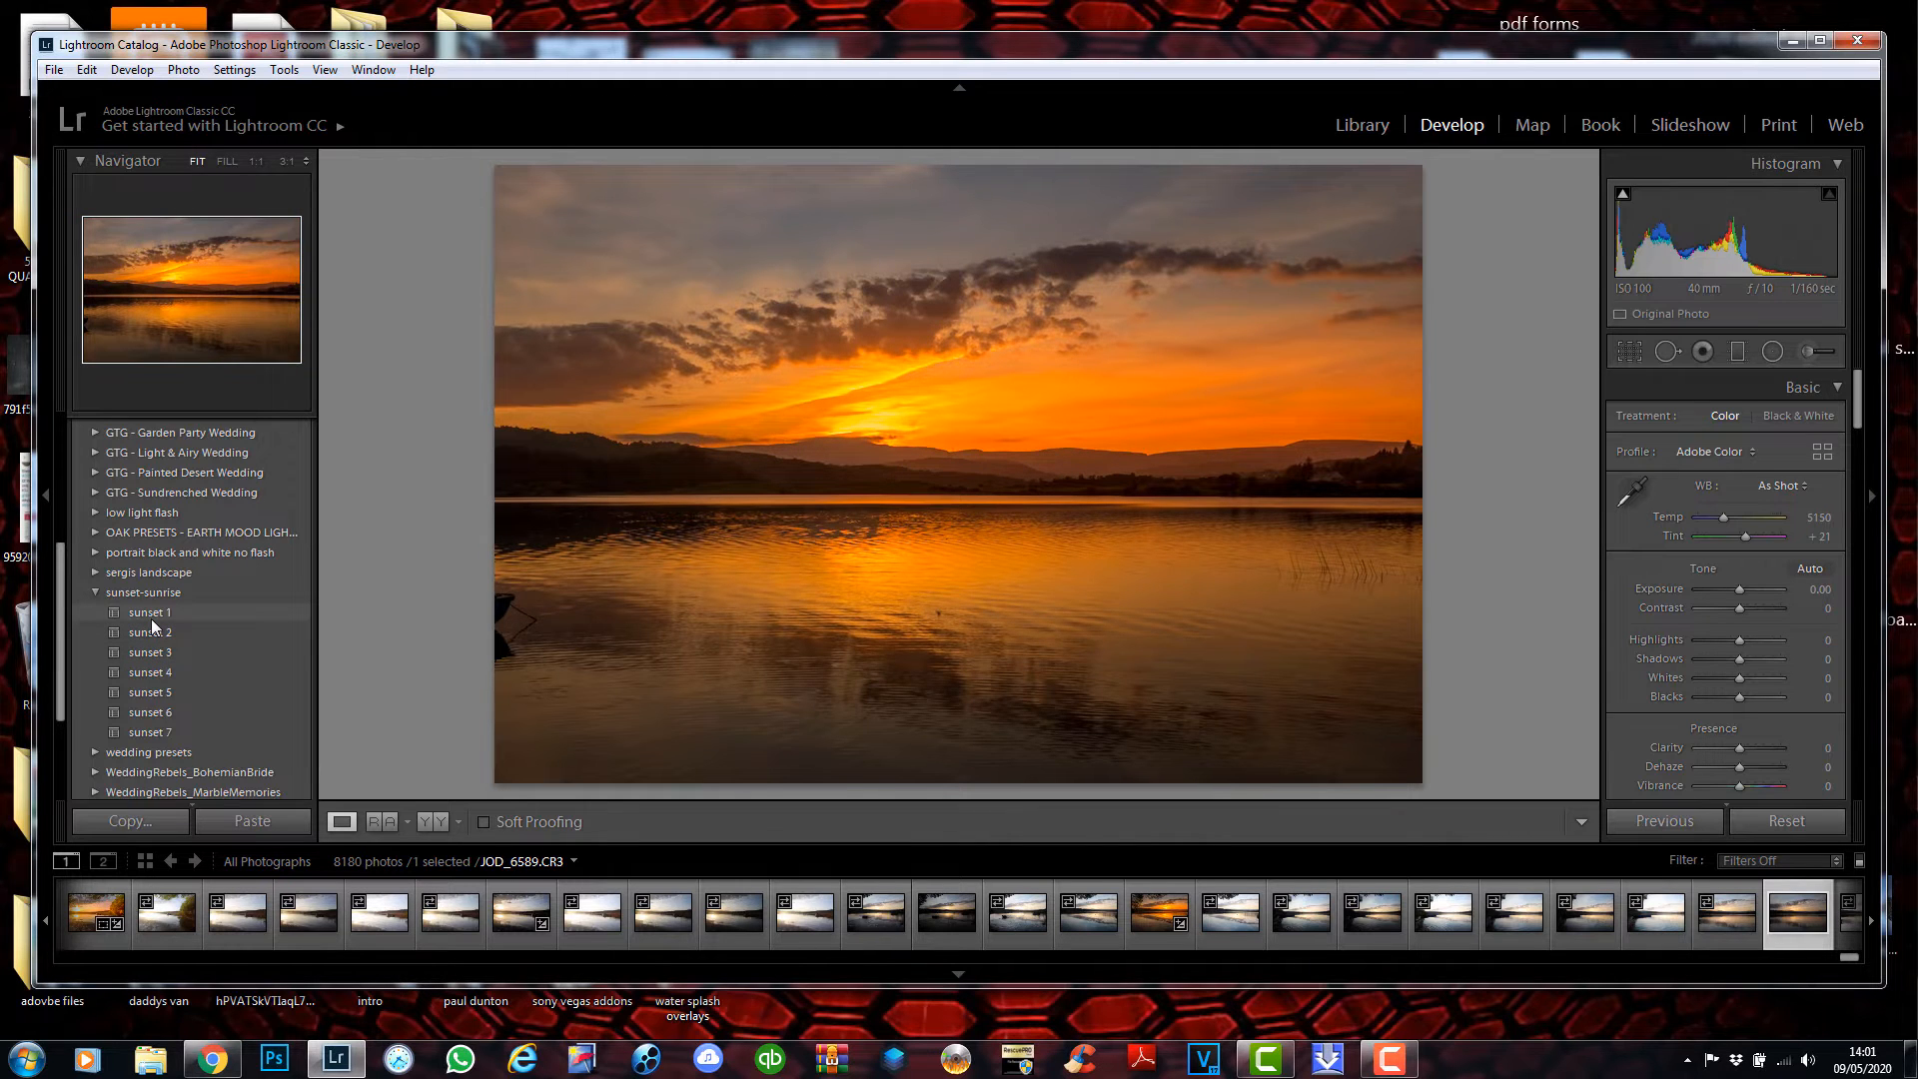
Open the lake photo JOD_6592.CR3, reset its edits and apply the sunset 1 preset.
{"action": "scroll", "coordinate": [1738, 913], "scroll_direction": "down", "scroll_amount": 5}
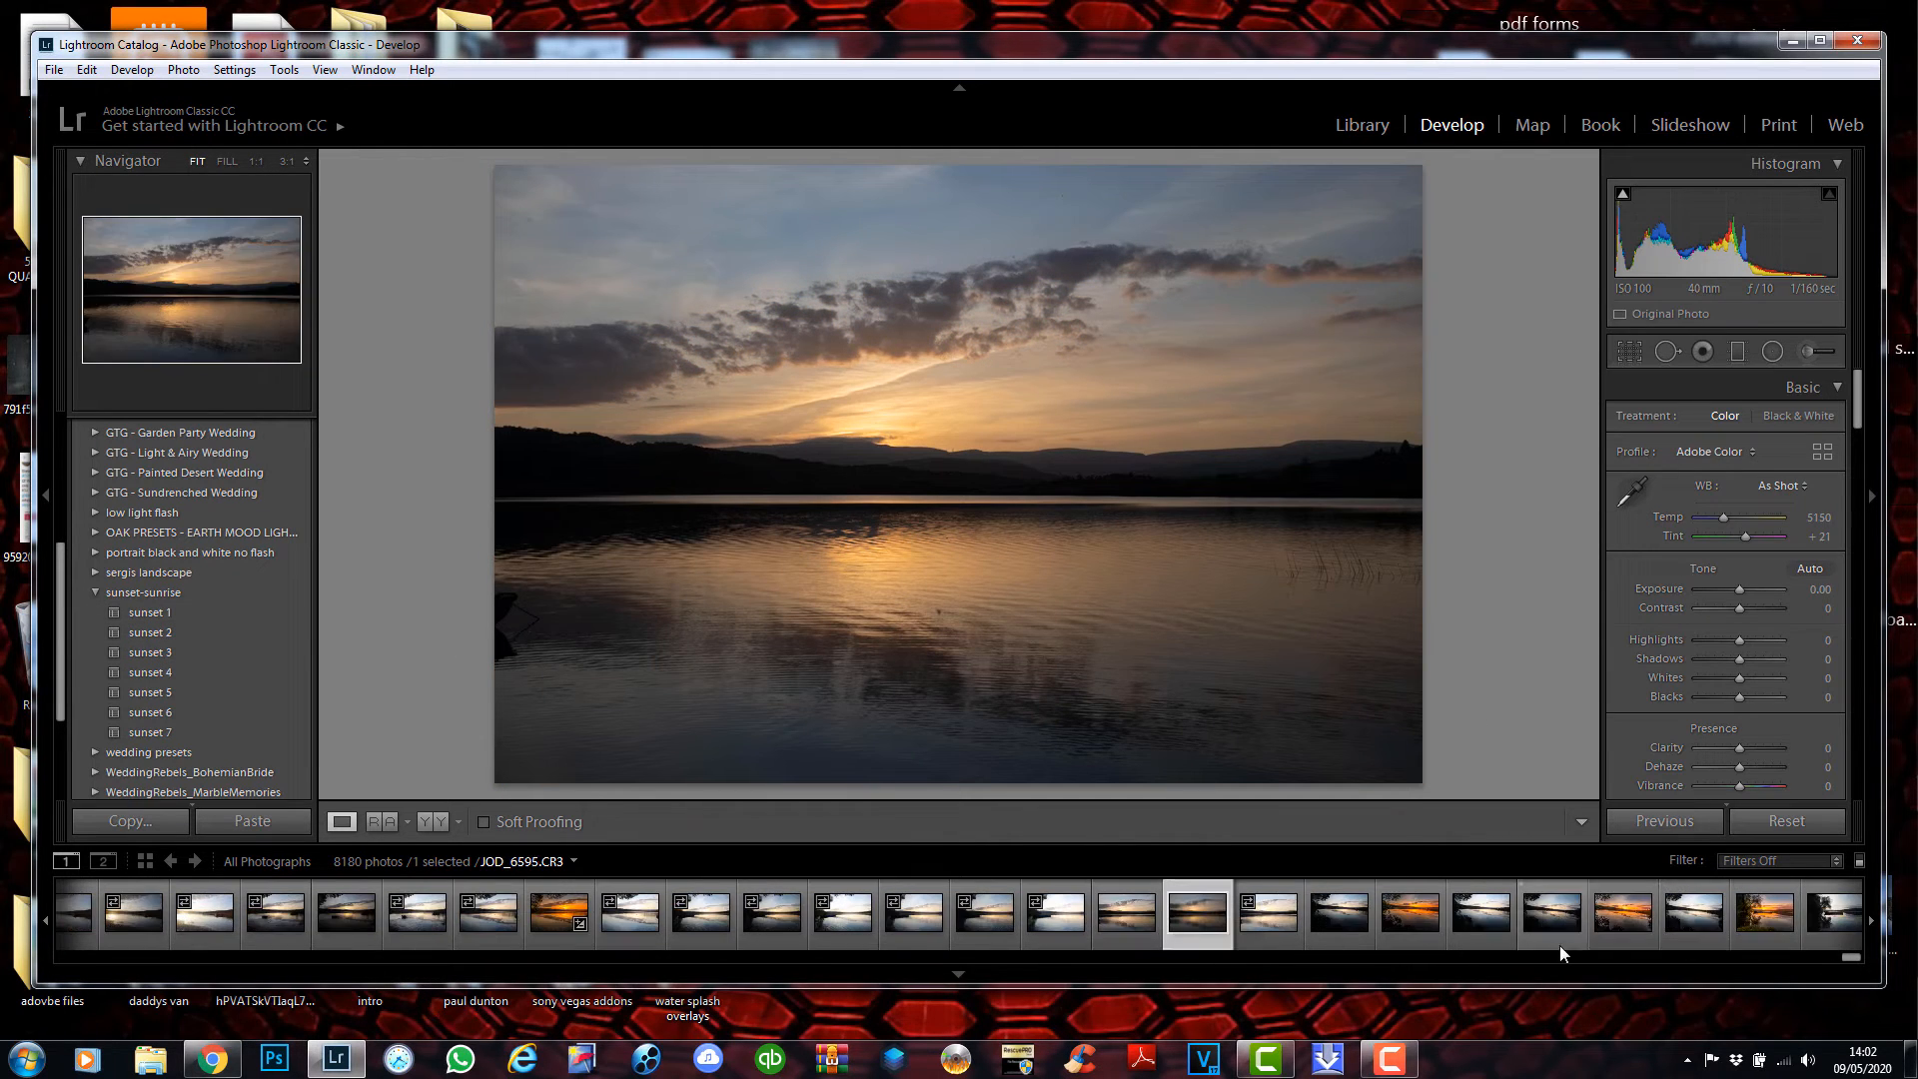
{"action": "left_click", "coordinate": [1405, 926]}
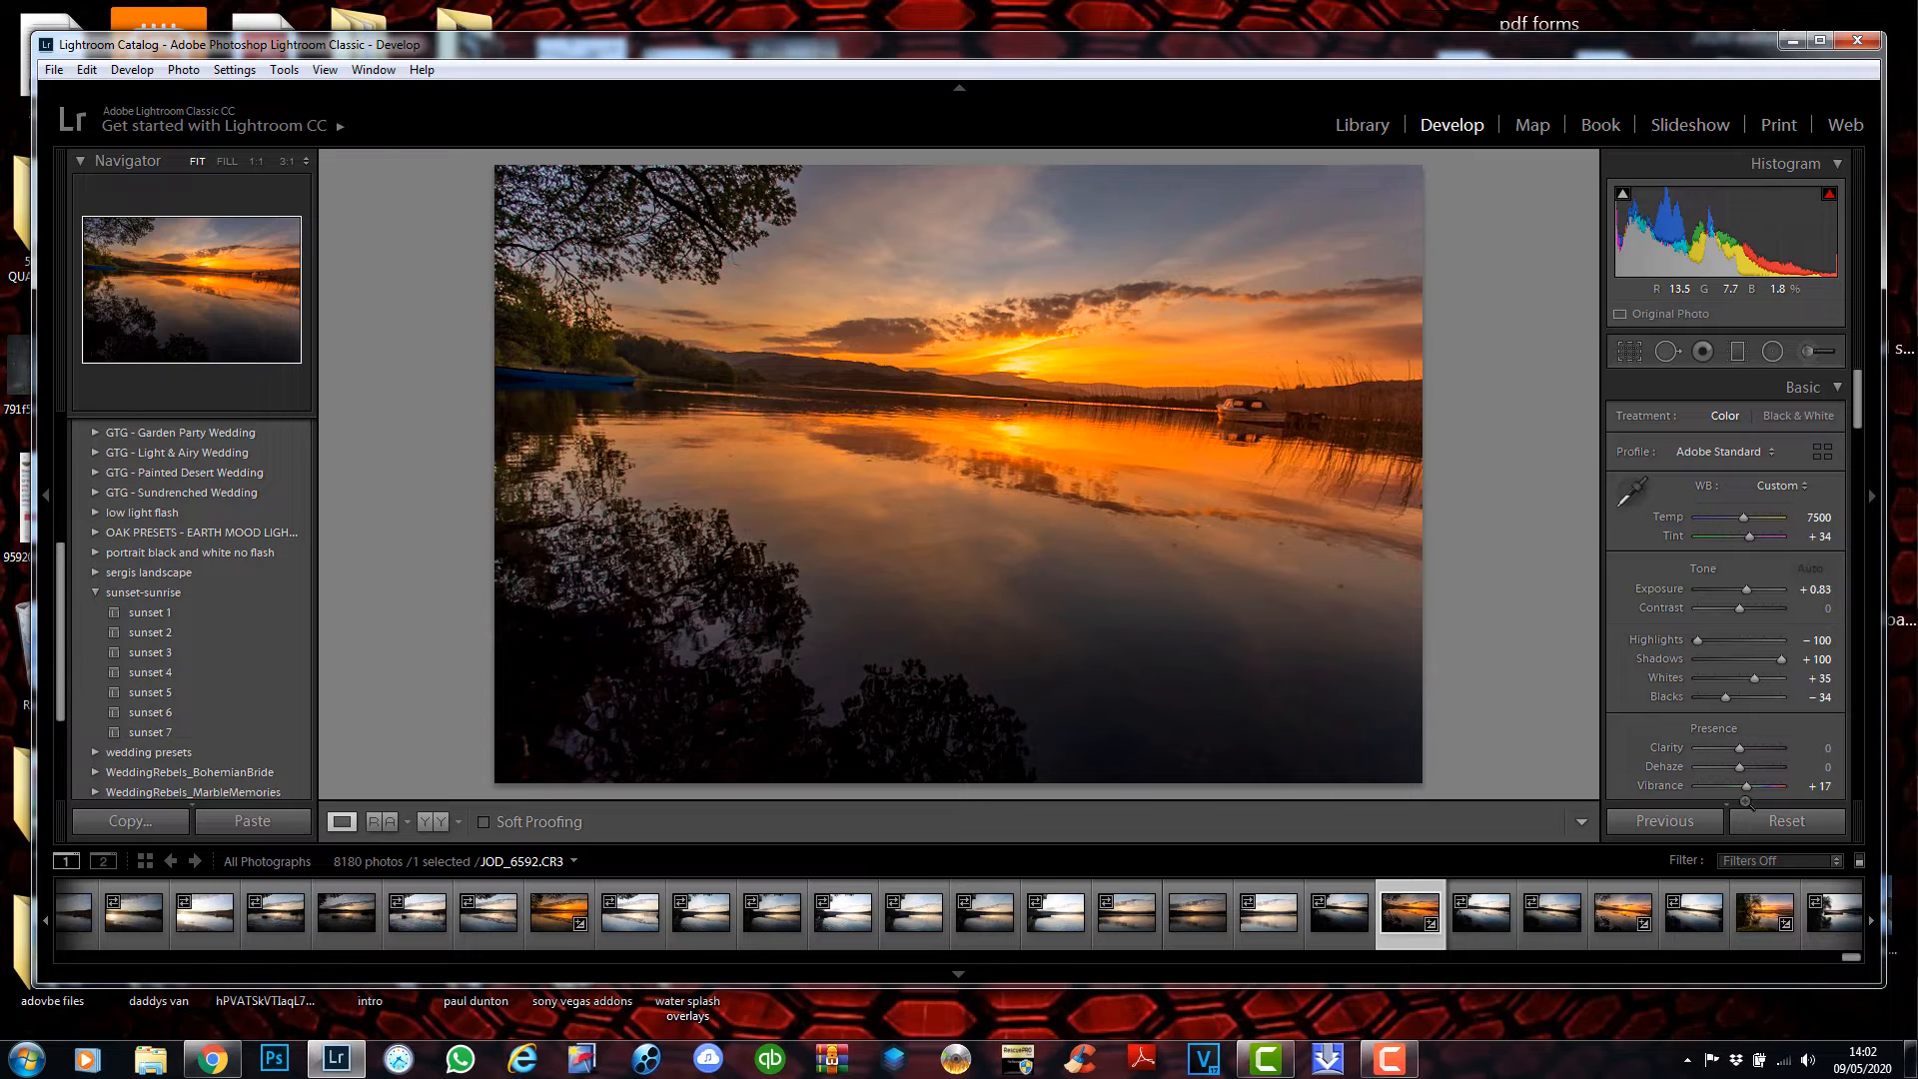
{"action": "left_click", "coordinate": [1770, 825]}
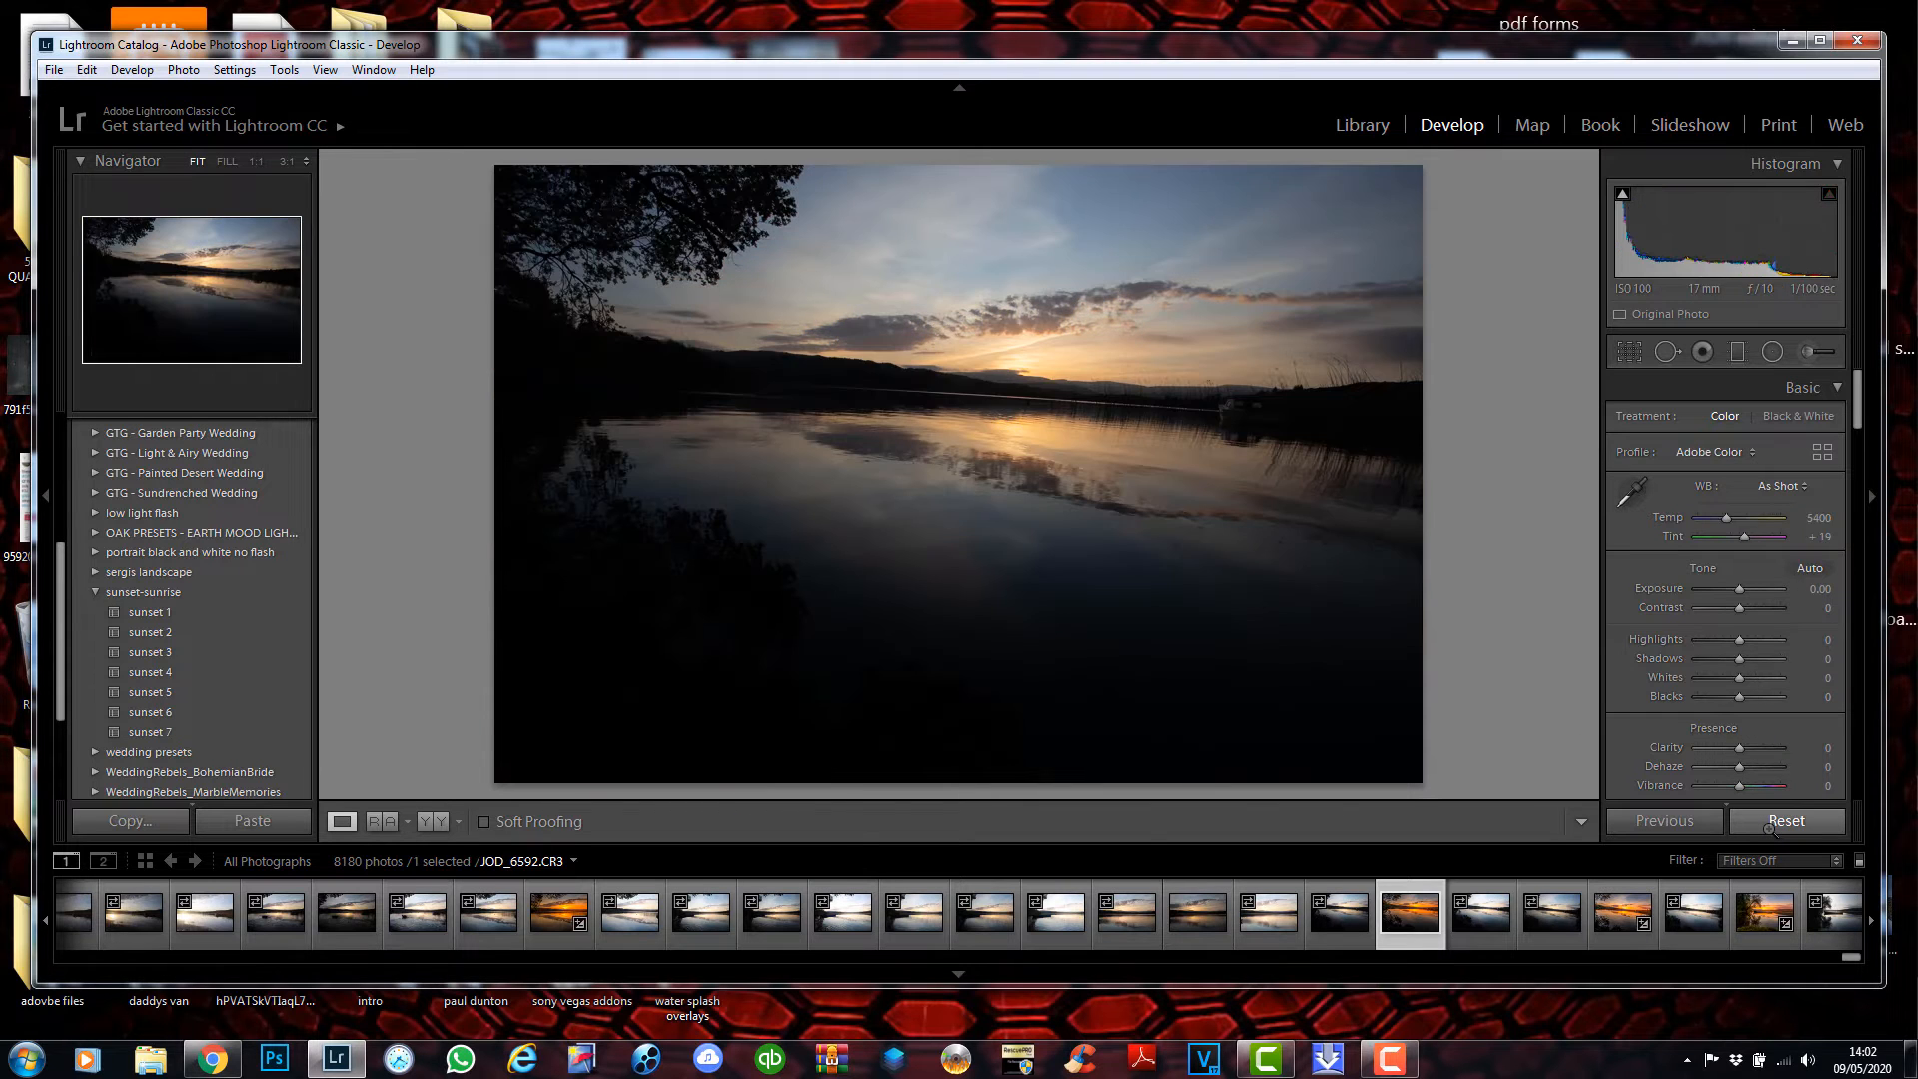
{"action": "left_click", "coordinate": [168, 734]}
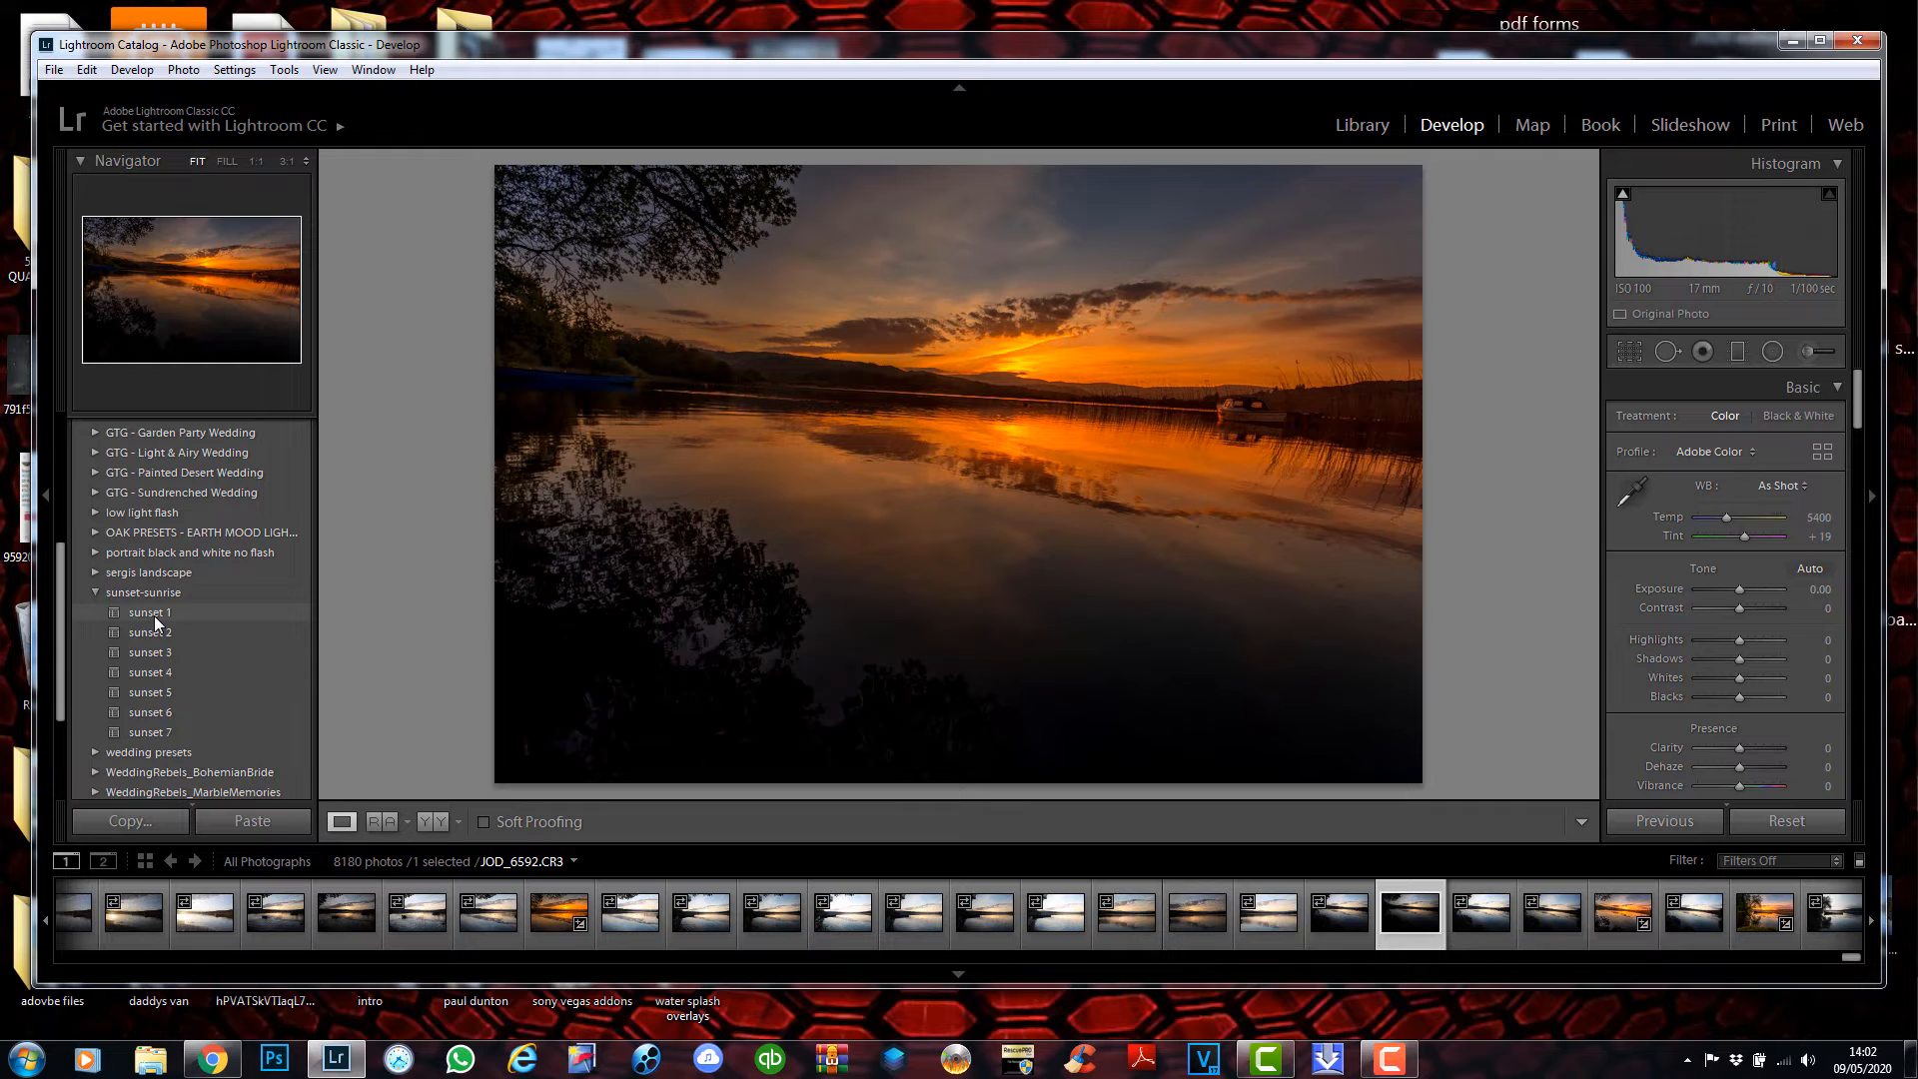
{"action": "left_click", "coordinate": [154, 615]}
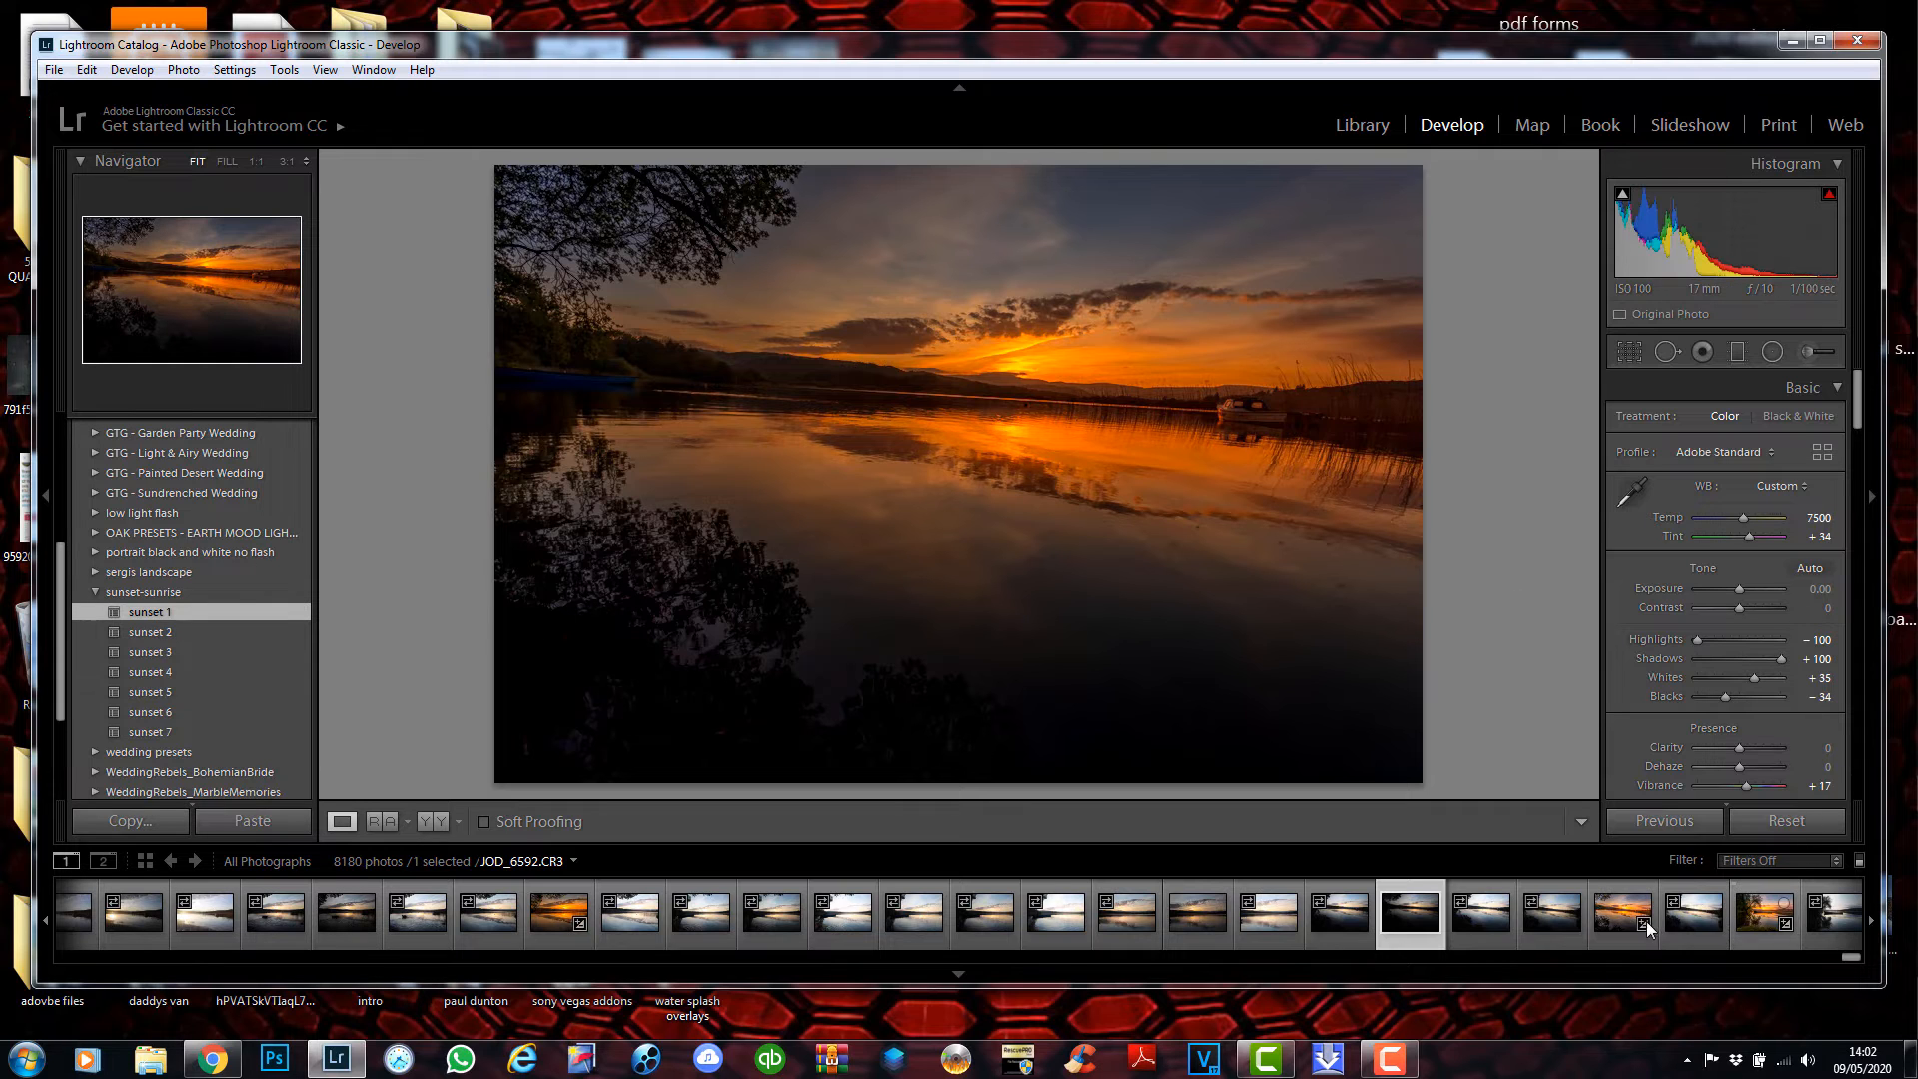
Open the boat and tree photo JOD_6597.CR3, reset its edits and apply the sunset 2 preset.
{"action": "scroll", "coordinate": [1651, 925], "scroll_direction": "down", "scroll_amount": 2}
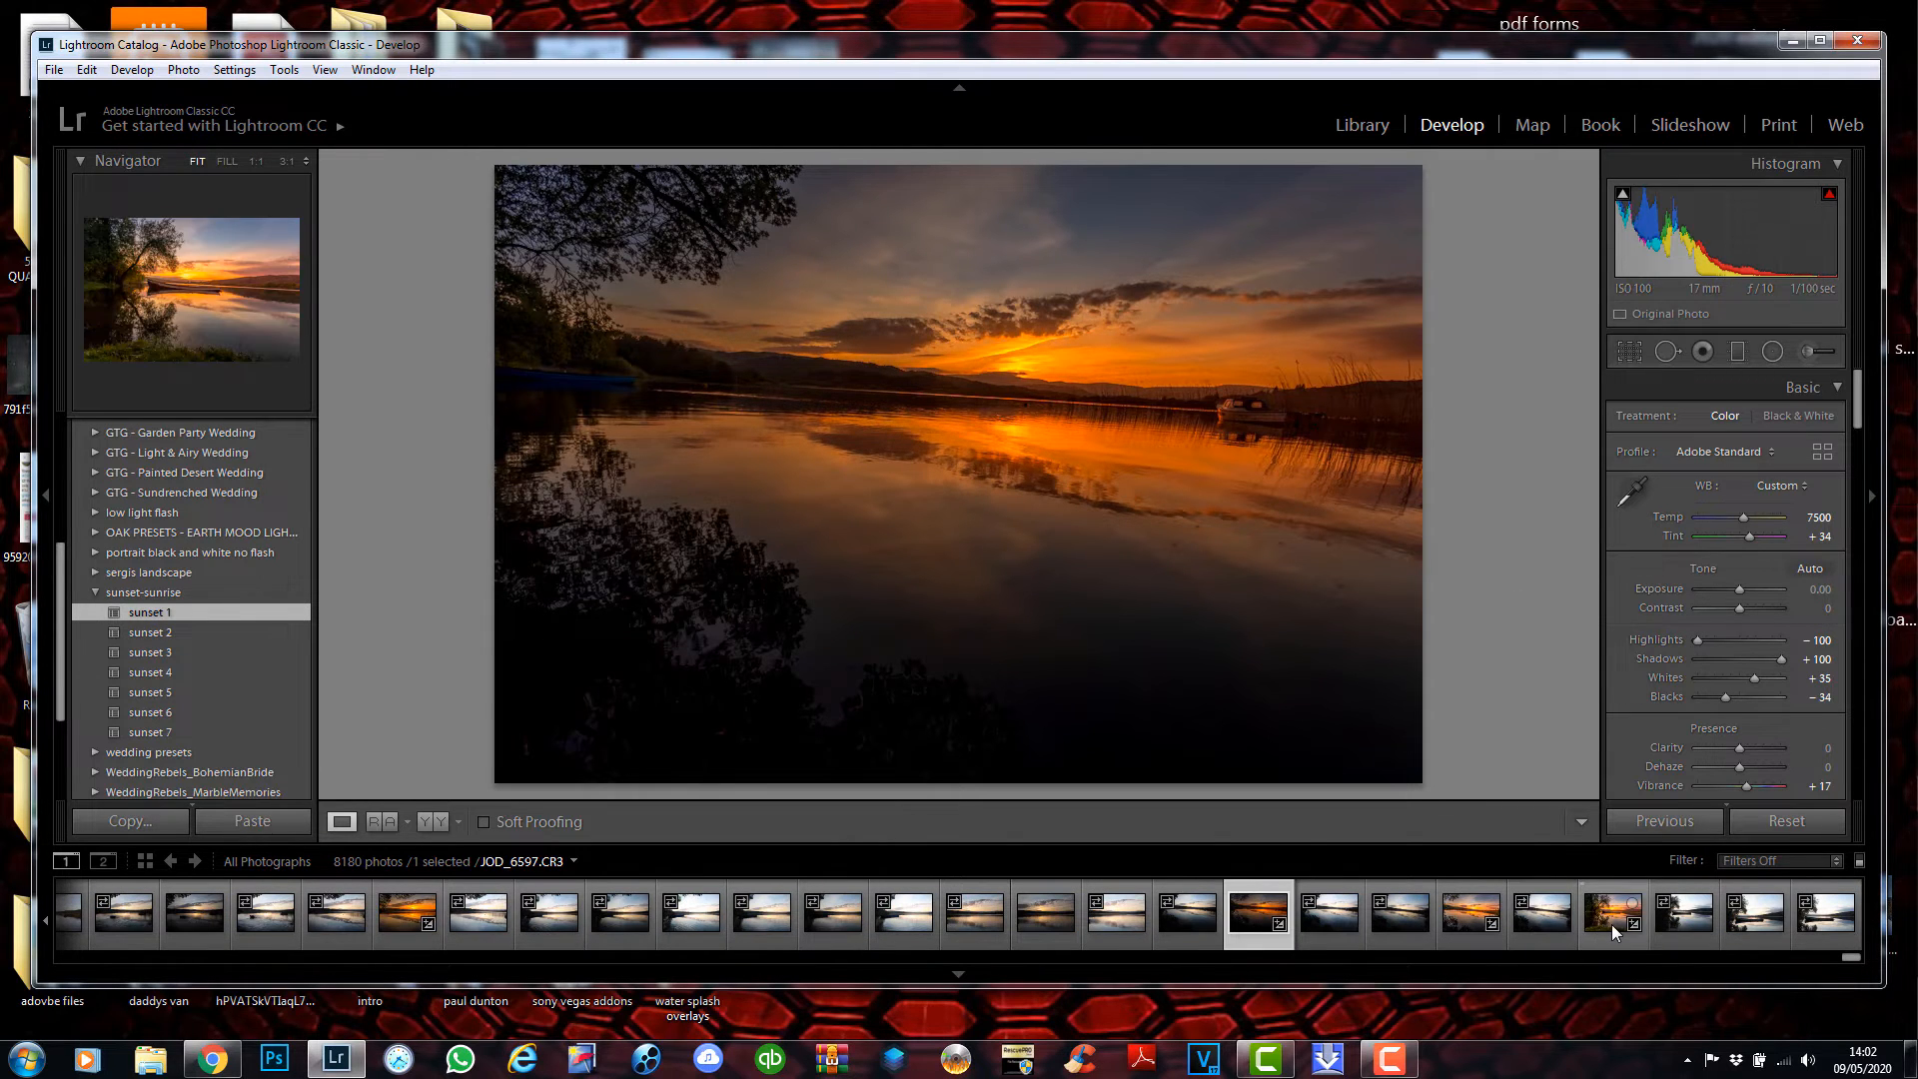
{"action": "left_click", "coordinate": [1610, 926]}
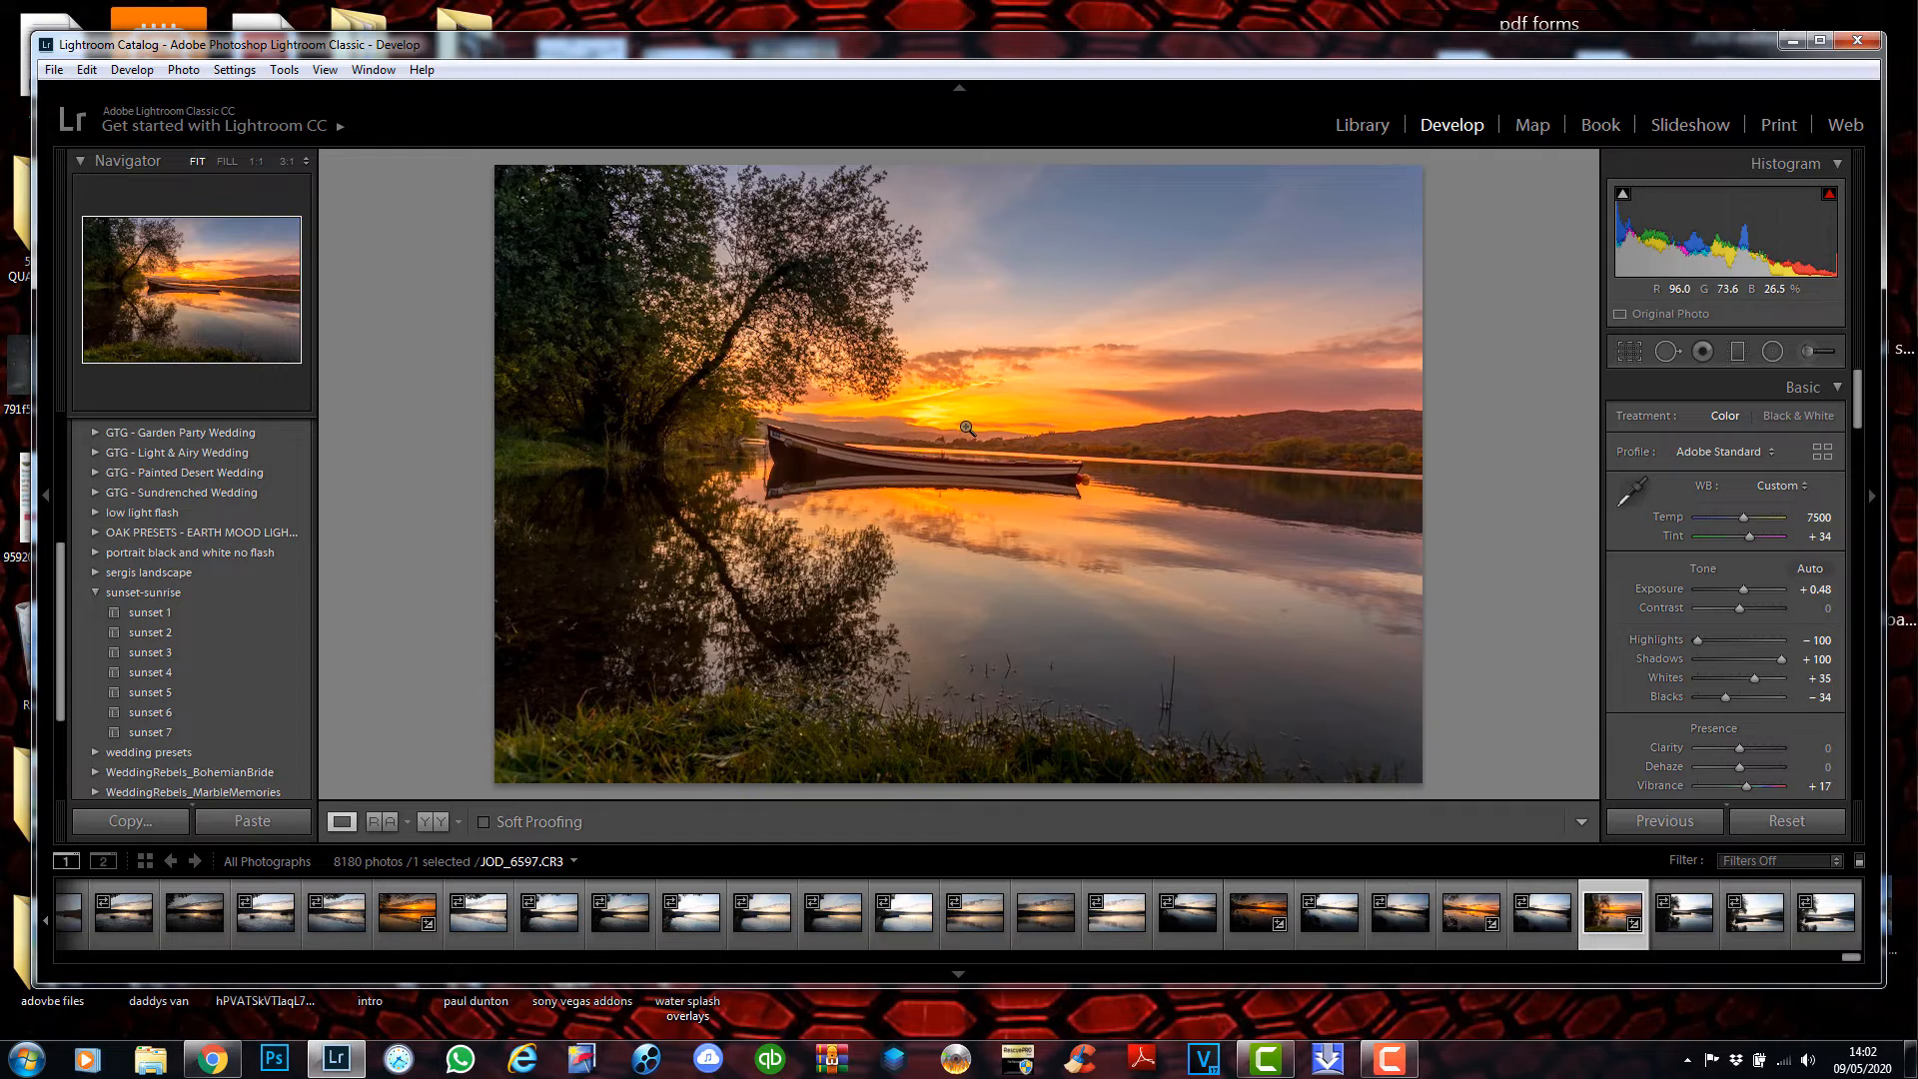
{"action": "left_click", "coordinate": [1777, 824]}
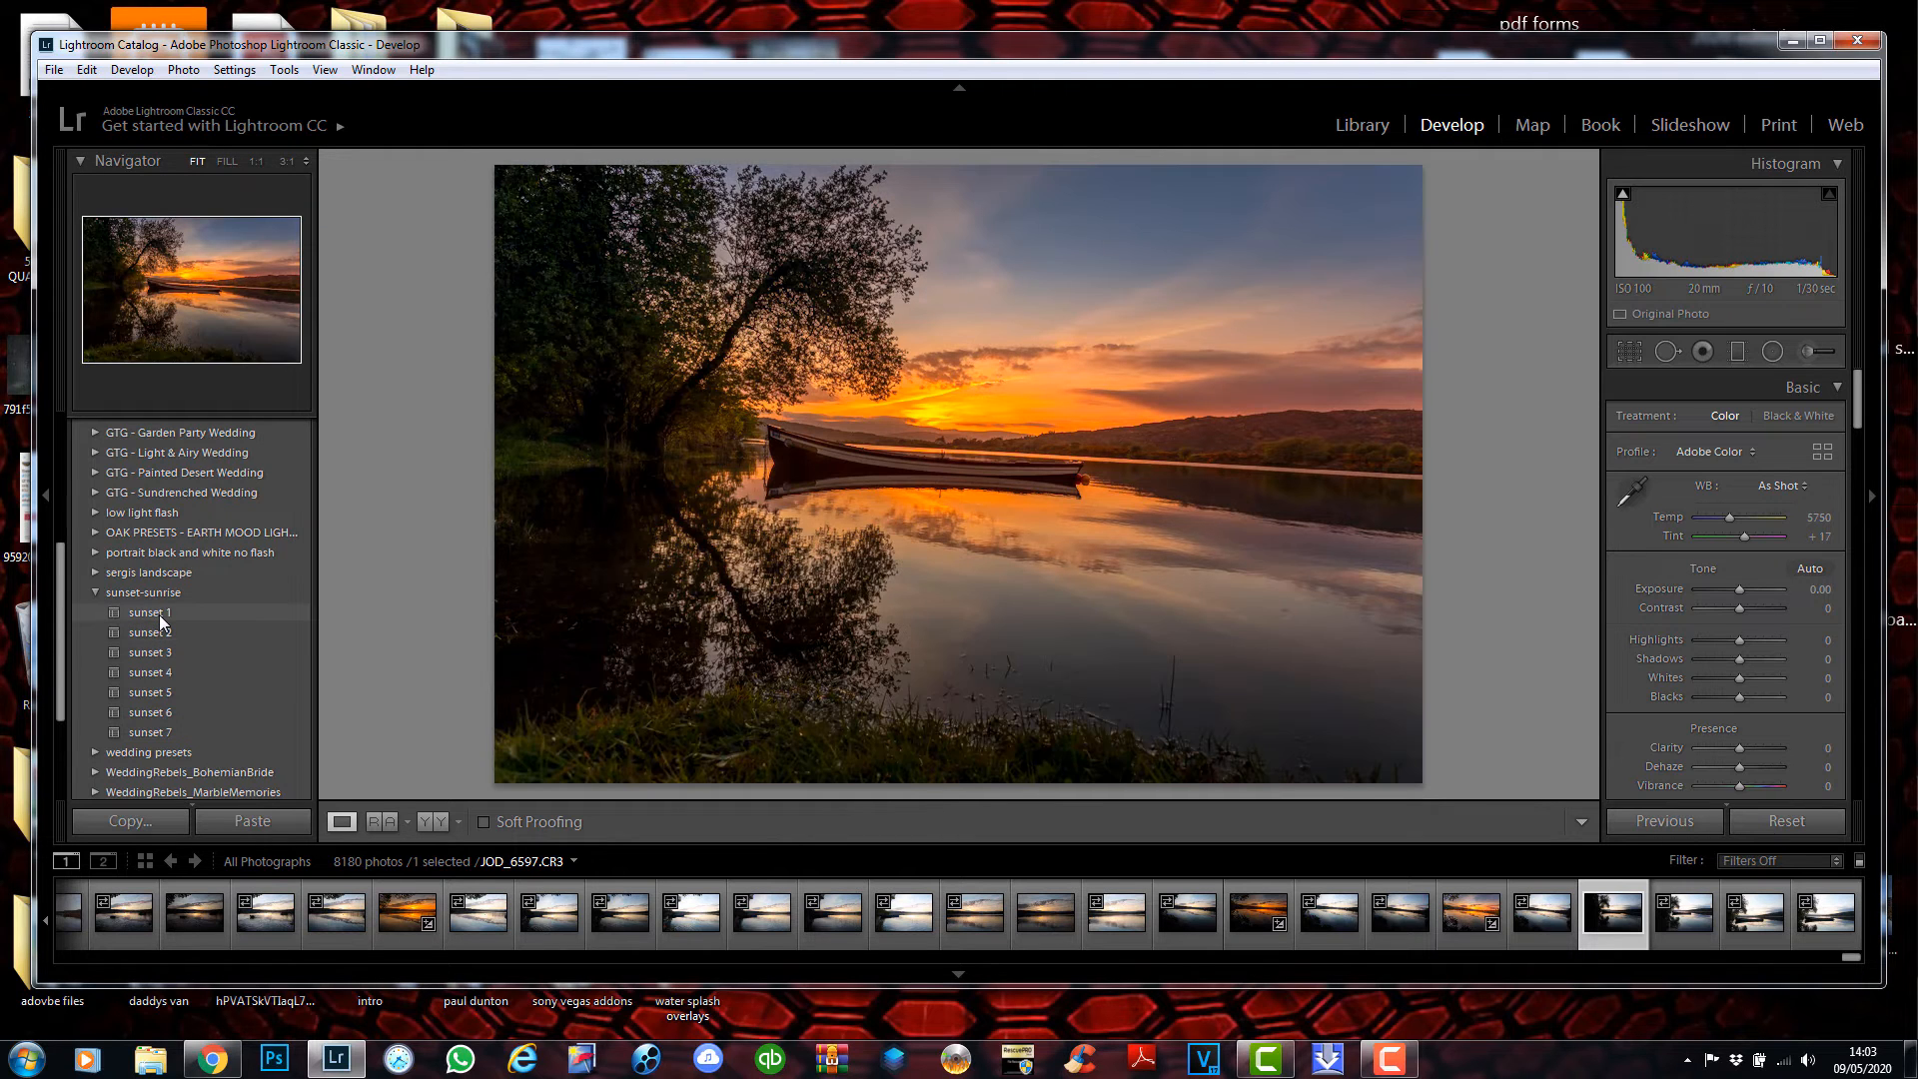
{"action": "left_click", "coordinate": [1733, 934]}
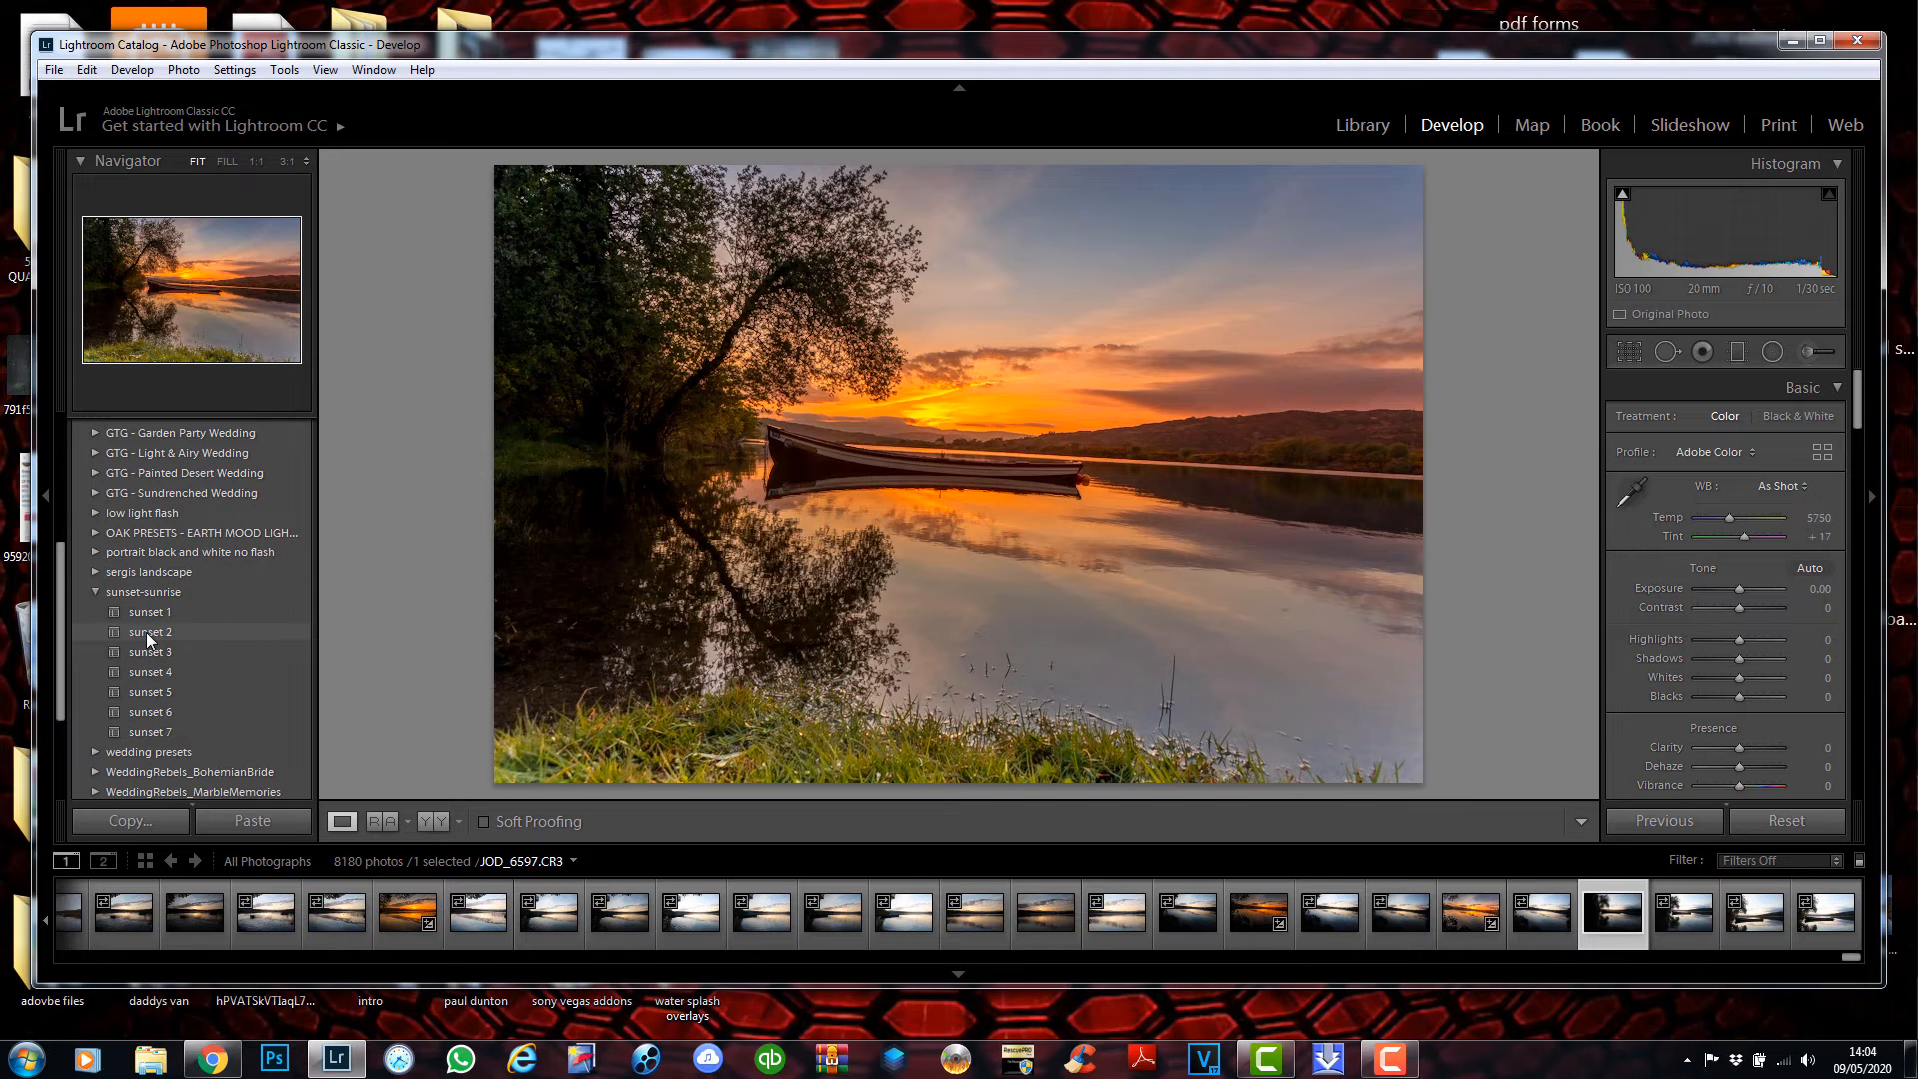
{"action": "left_click", "coordinate": [145, 632]}
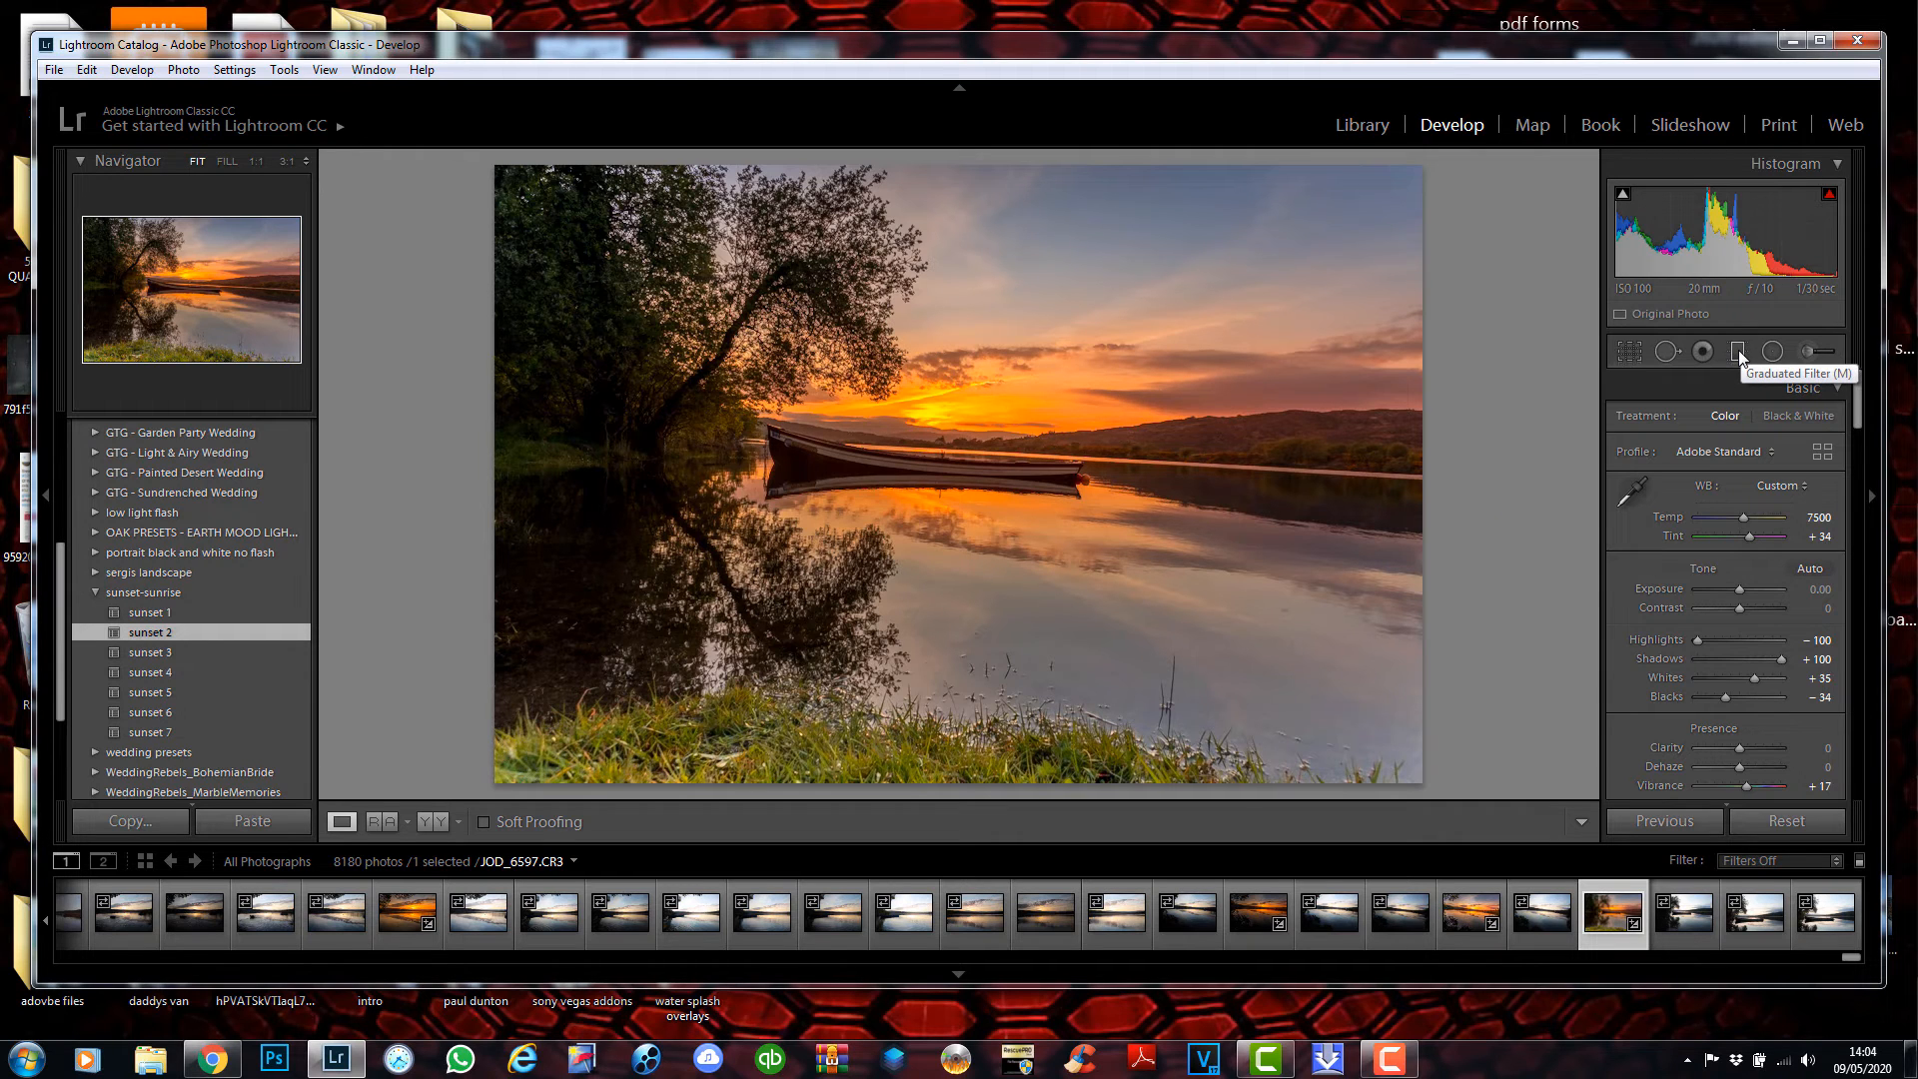
Select the graduated filter over the sky and review its settings and the preset's HSL saturation values.
{"action": "left_click", "coordinate": [1739, 351]}
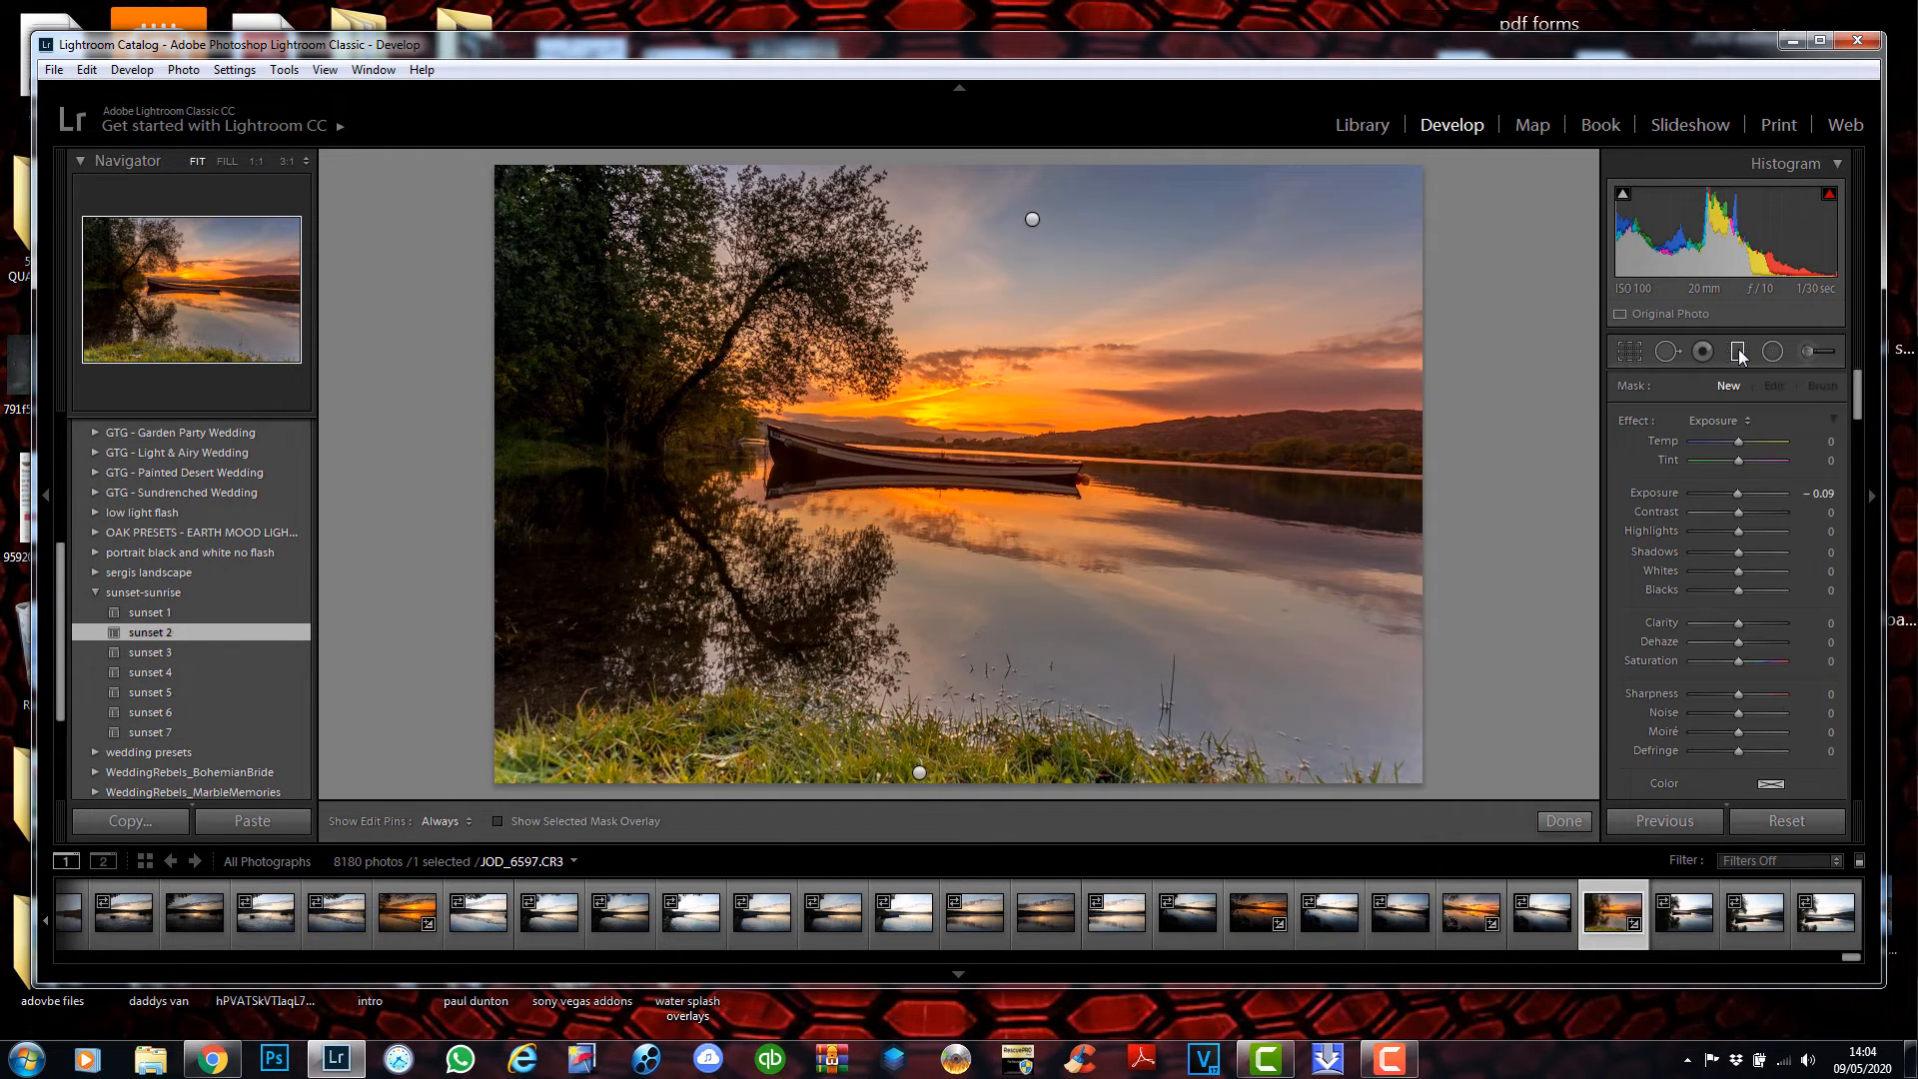
{"action": "mouse_move", "coordinate": [918, 774]}
{"action": "mouse_move", "coordinate": [1033, 220]}
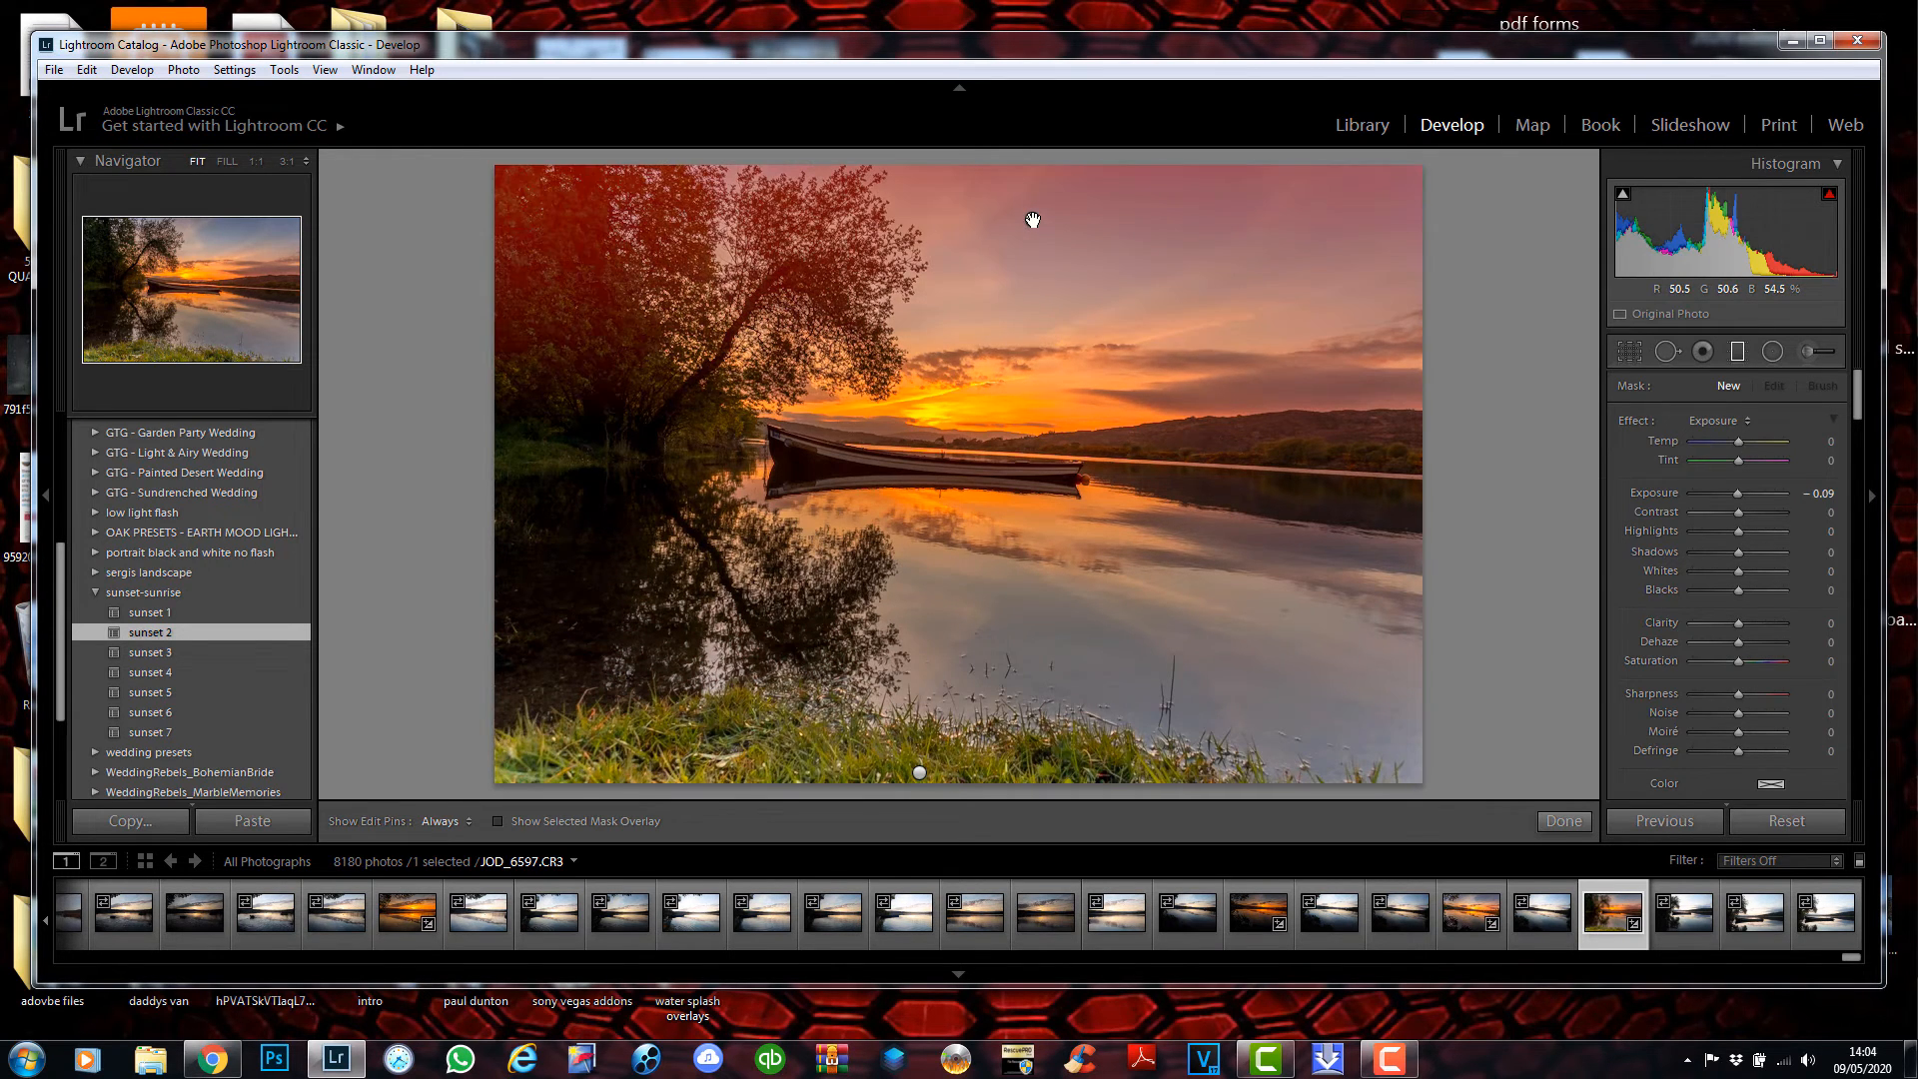
{"action": "left_click", "coordinate": [1033, 220]}
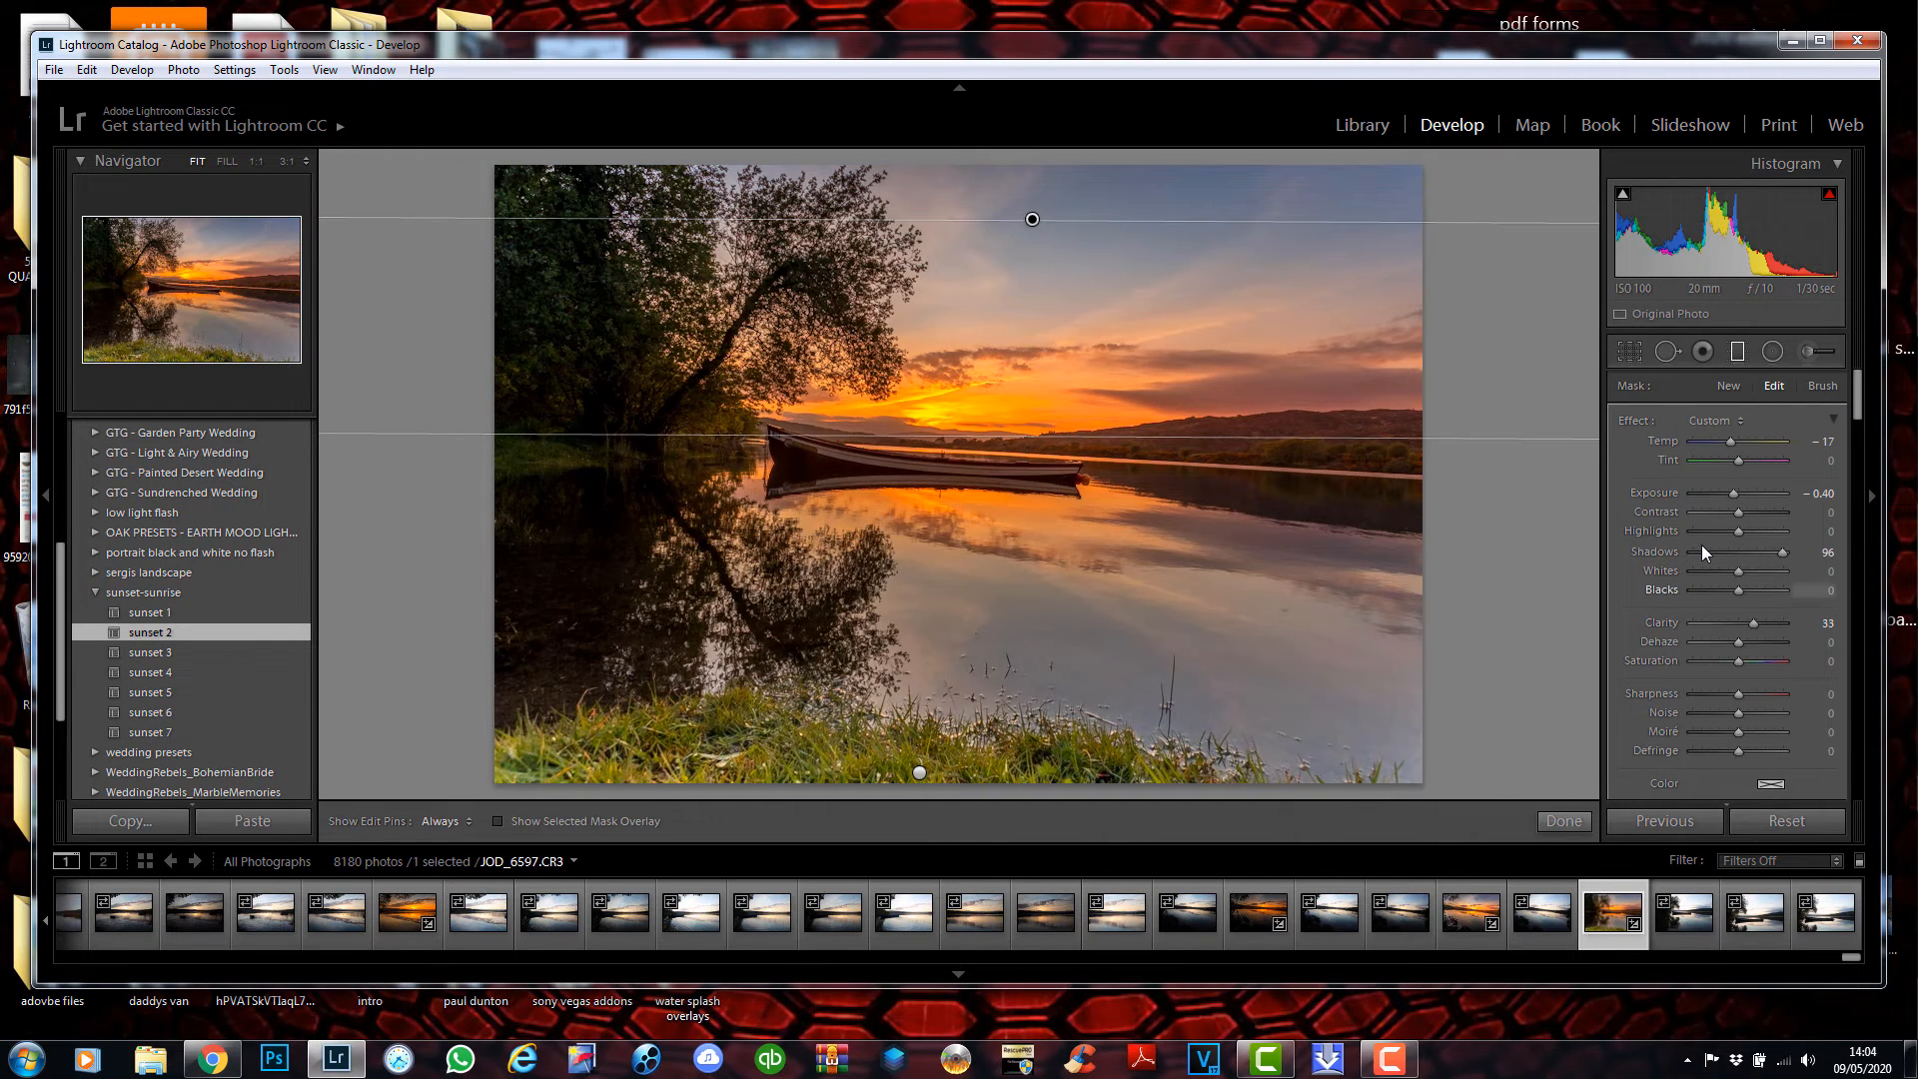
{"action": "scroll", "coordinate": [1701, 543], "scroll_direction": "down", "scroll_amount": 3}
{"action": "scroll", "coordinate": [1701, 545], "scroll_direction": "down", "scroll_amount": 9}
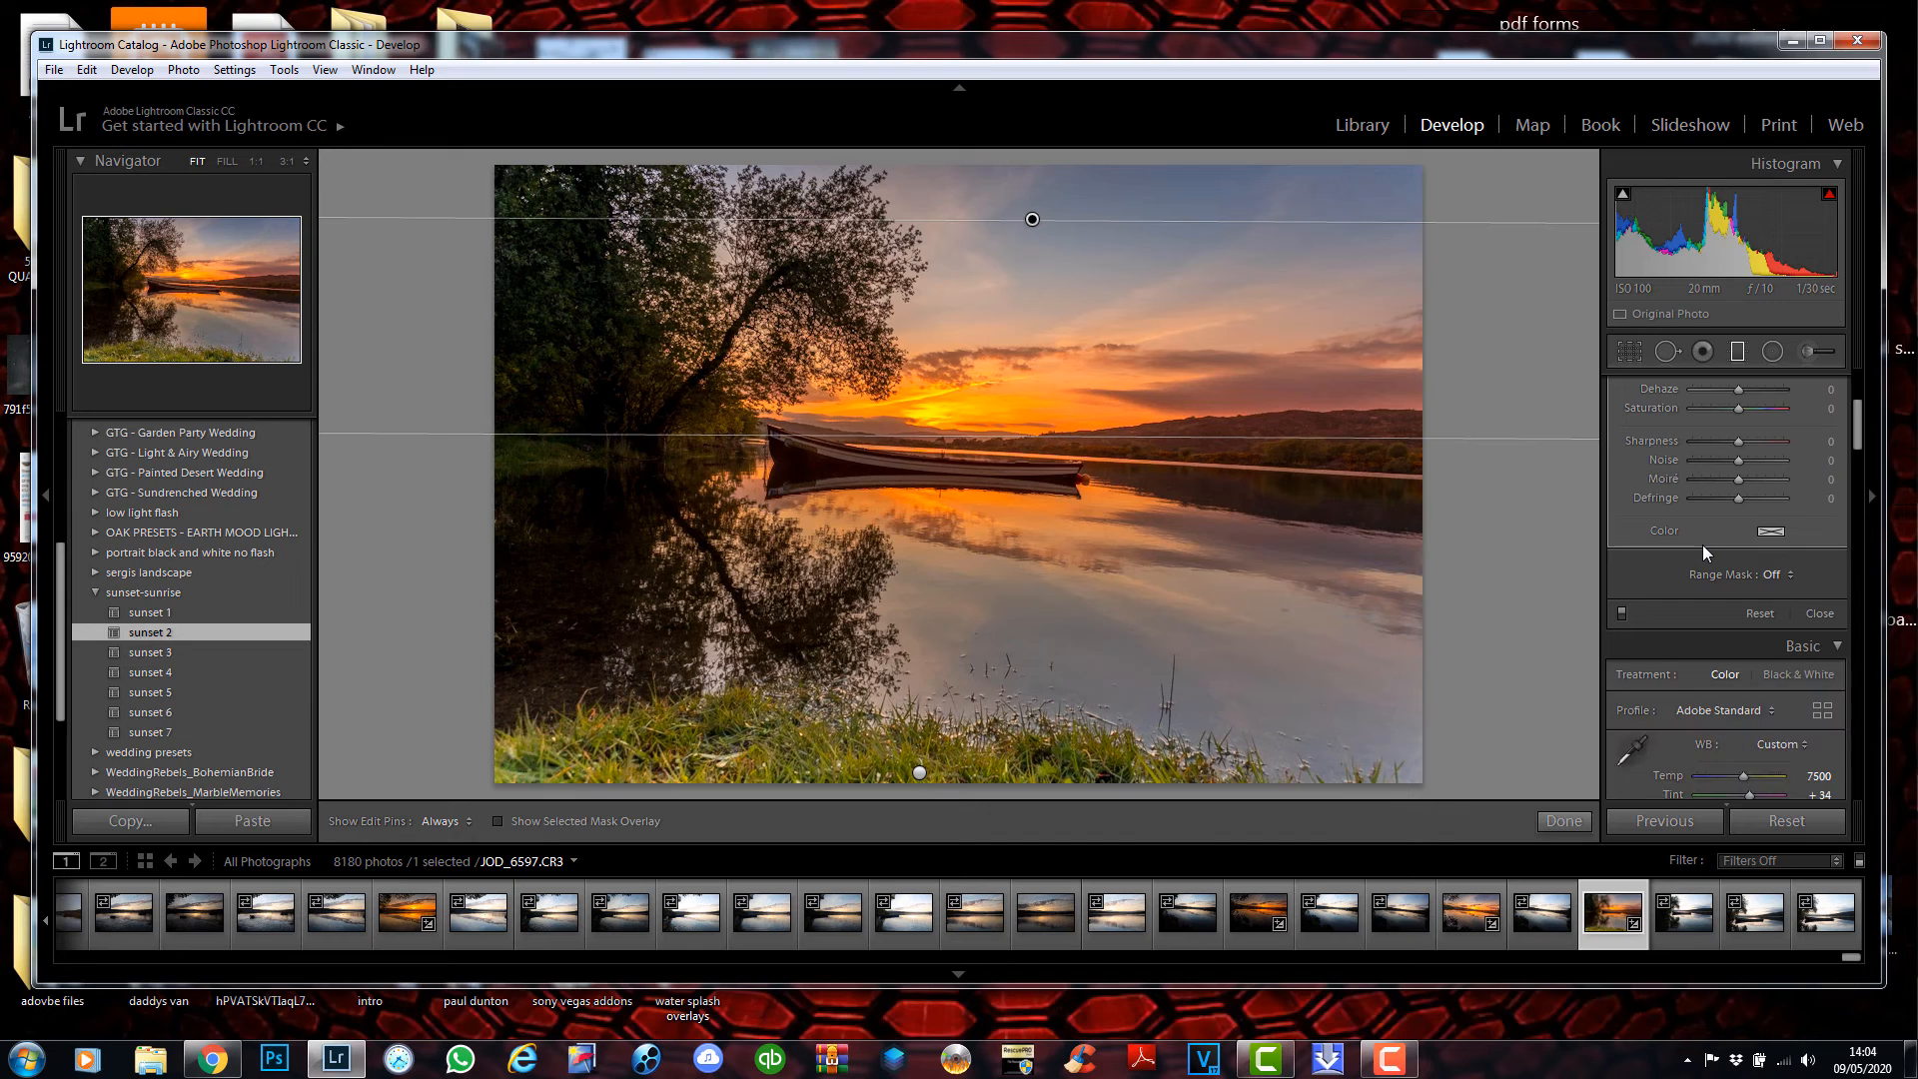
{"action": "scroll", "coordinate": [1704, 550], "scroll_direction": "down", "scroll_amount": 15}
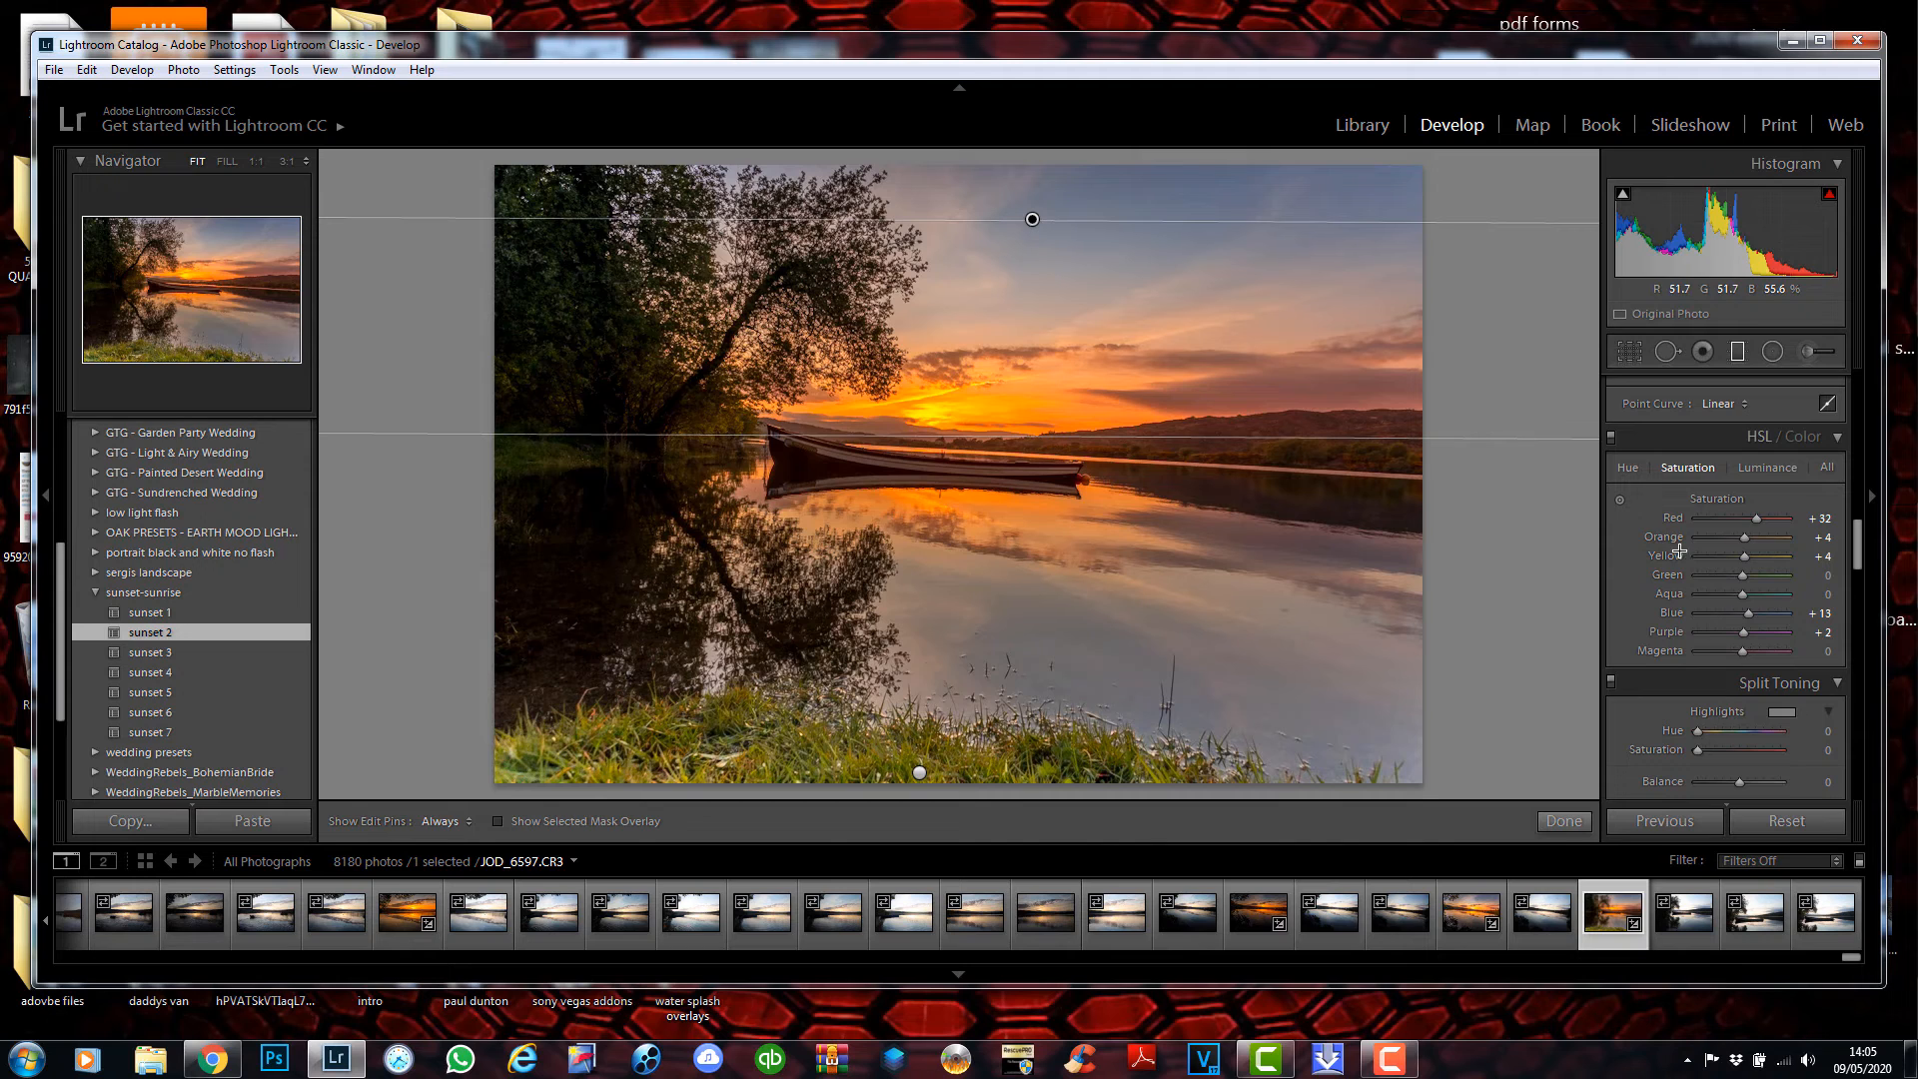
Try setting the Yellow saturation to +7 and adjusting the Orange saturation in the boat photo.
{"action": "mouse_move", "coordinate": [1746, 556]}
{"action": "left_mouse_down"}
{"action": "mouse_move", "coordinate": [1706, 555]}
{"action": "mouse_move", "coordinate": [1806, 555]}
{"action": "mouse_move", "coordinate": [1688, 571]}
{"action": "mouse_move", "coordinate": [1748, 567]}
{"action": "left_mouse_up"}
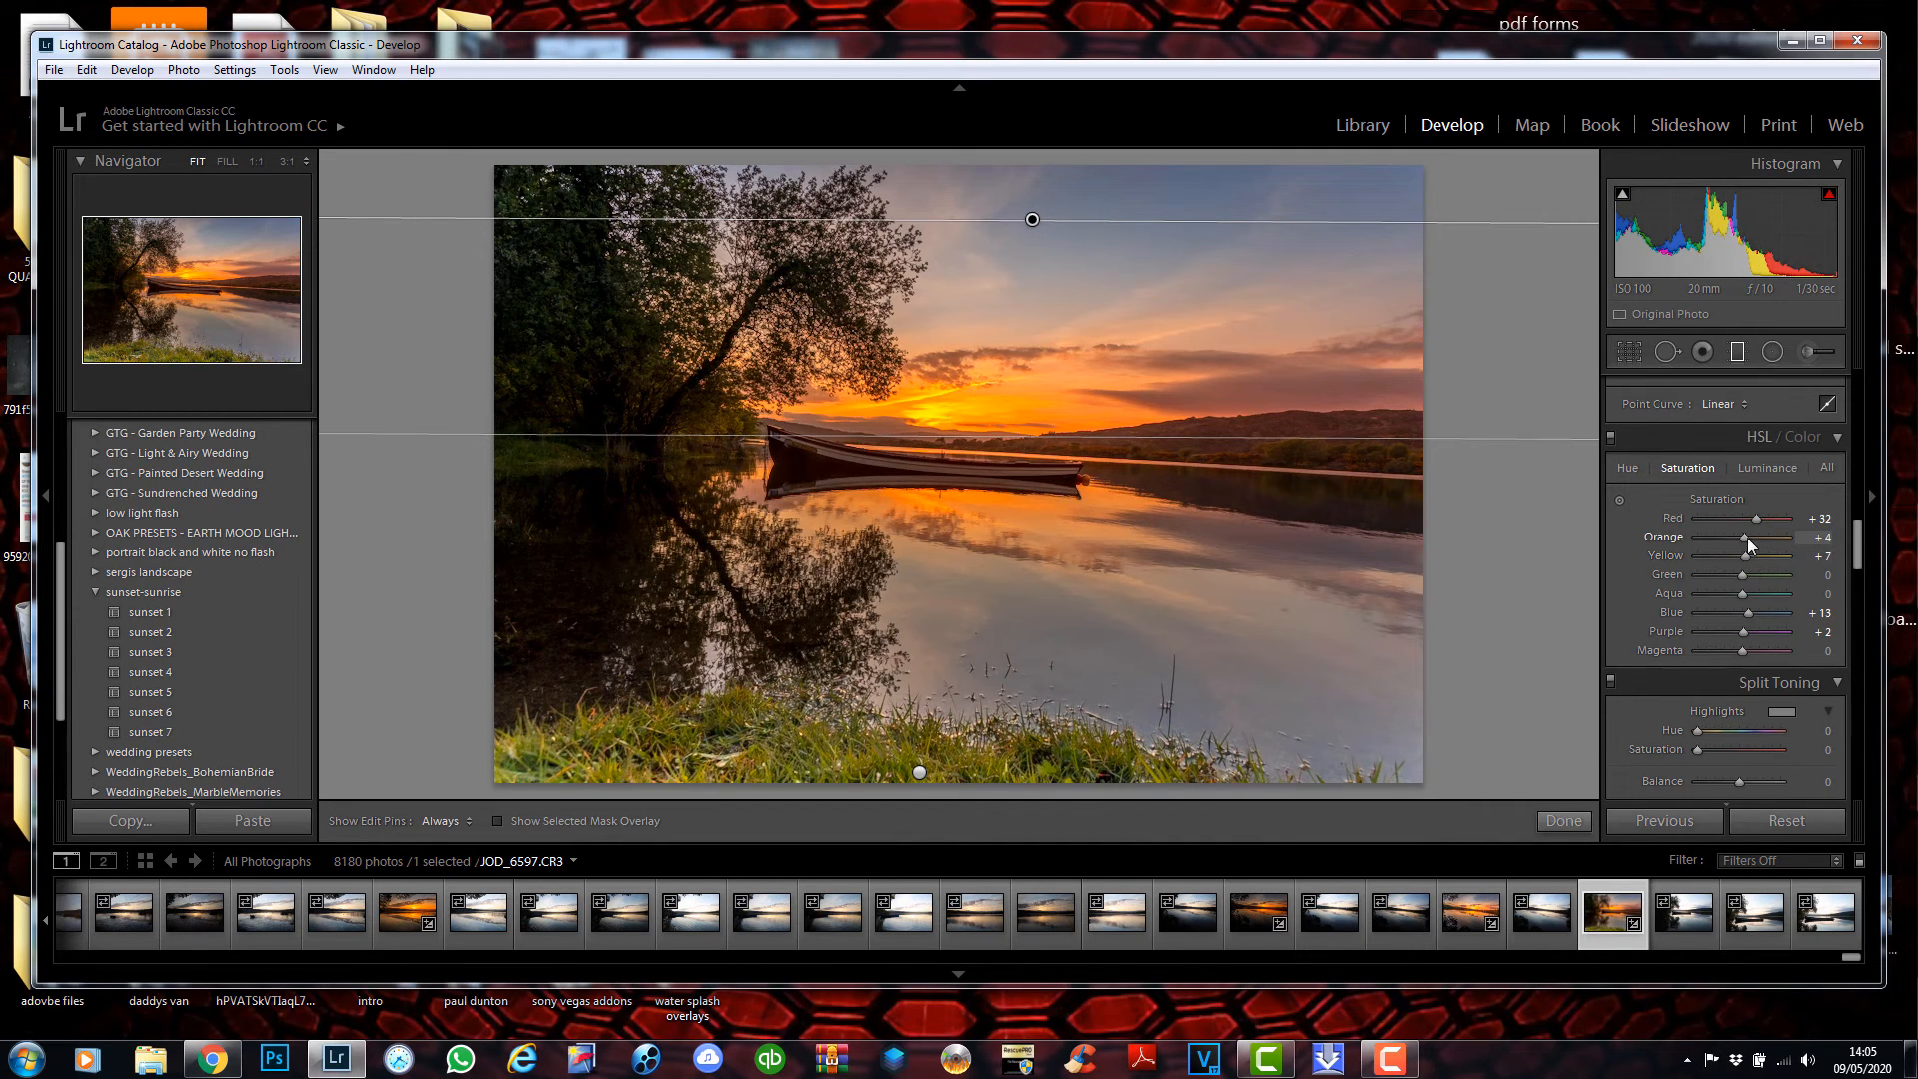
{"action": "mouse_move", "coordinate": [1747, 538]}
{"action": "left_mouse_down"}
{"action": "mouse_move", "coordinate": [1716, 541]}
{"action": "mouse_move", "coordinate": [1748, 552]}
{"action": "mouse_move", "coordinate": [1744, 519]}
{"action": "left_mouse_up"}
Reset the edits on JOD_6597.CR3 and look through the three unedited boat photos that follow it.
{"action": "left_click", "coordinate": [1809, 821]}
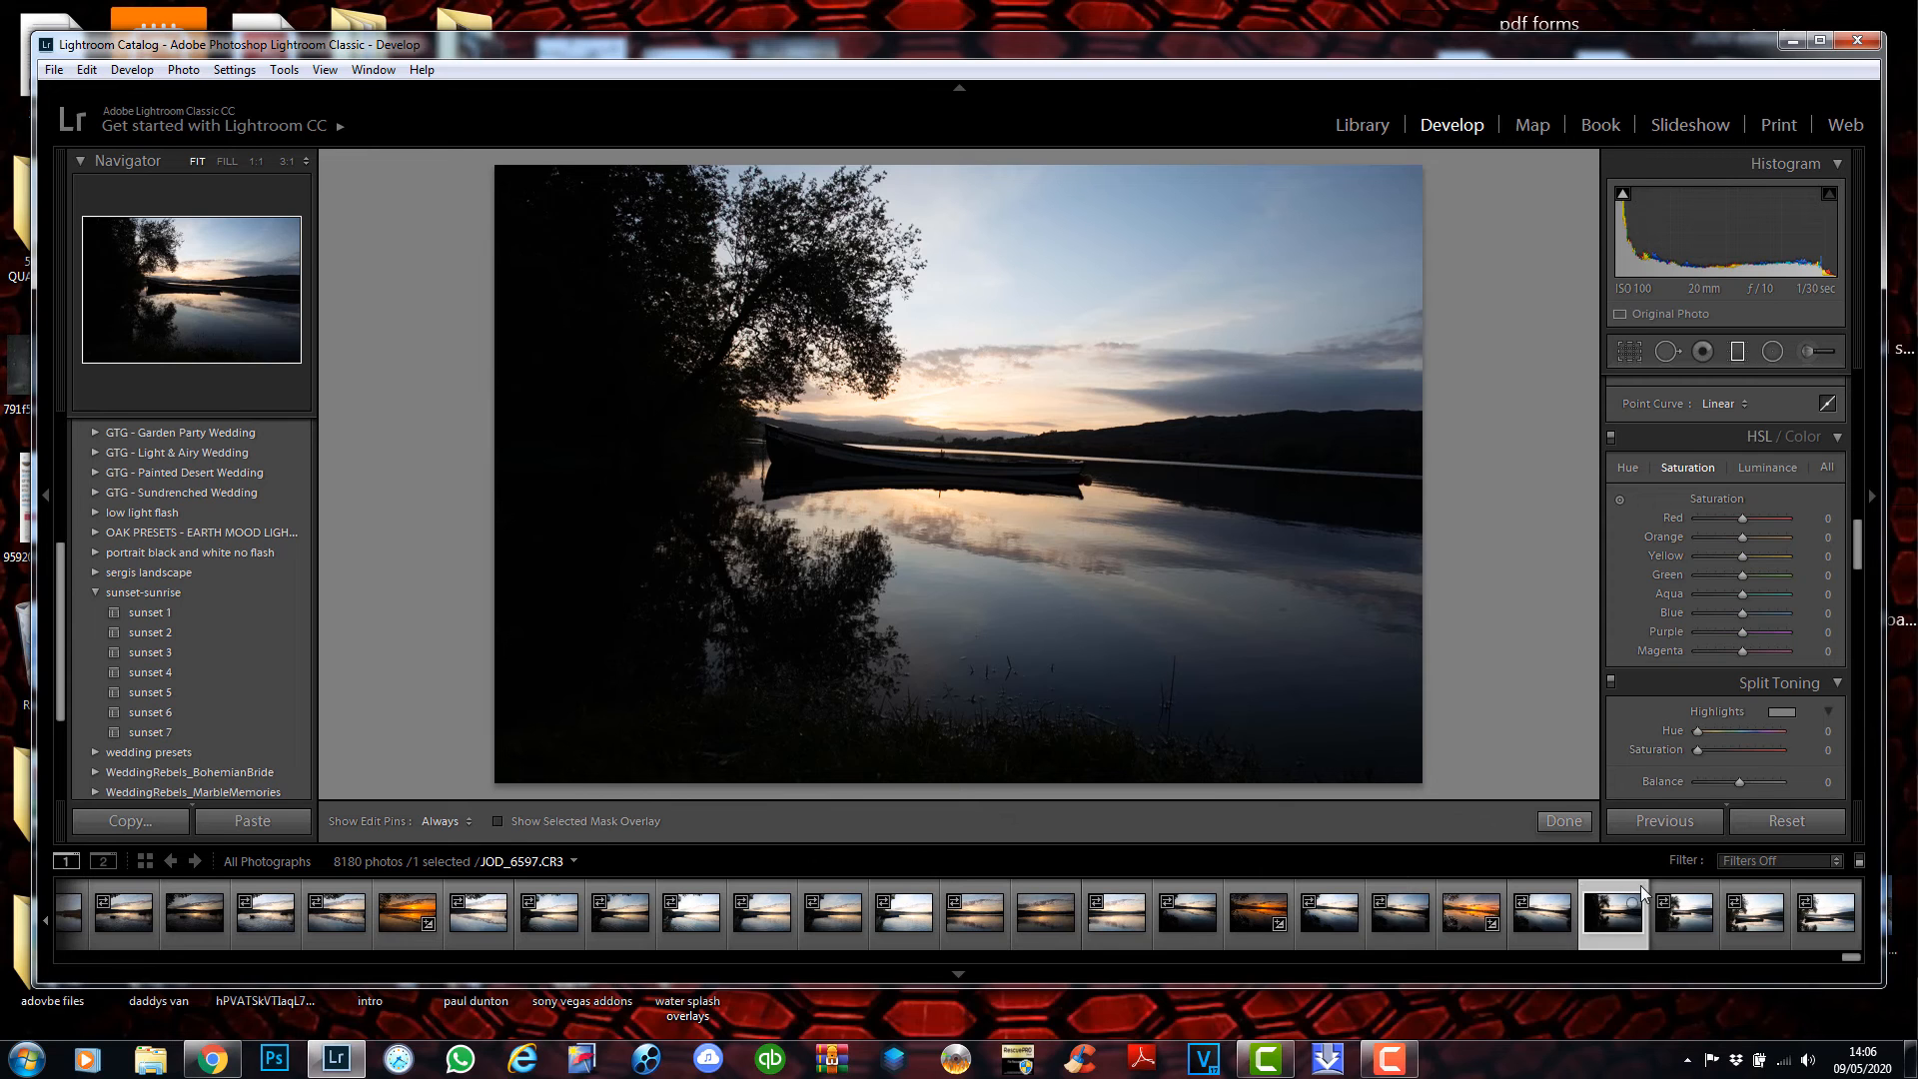
{"action": "left_click", "coordinate": [1678, 914]}
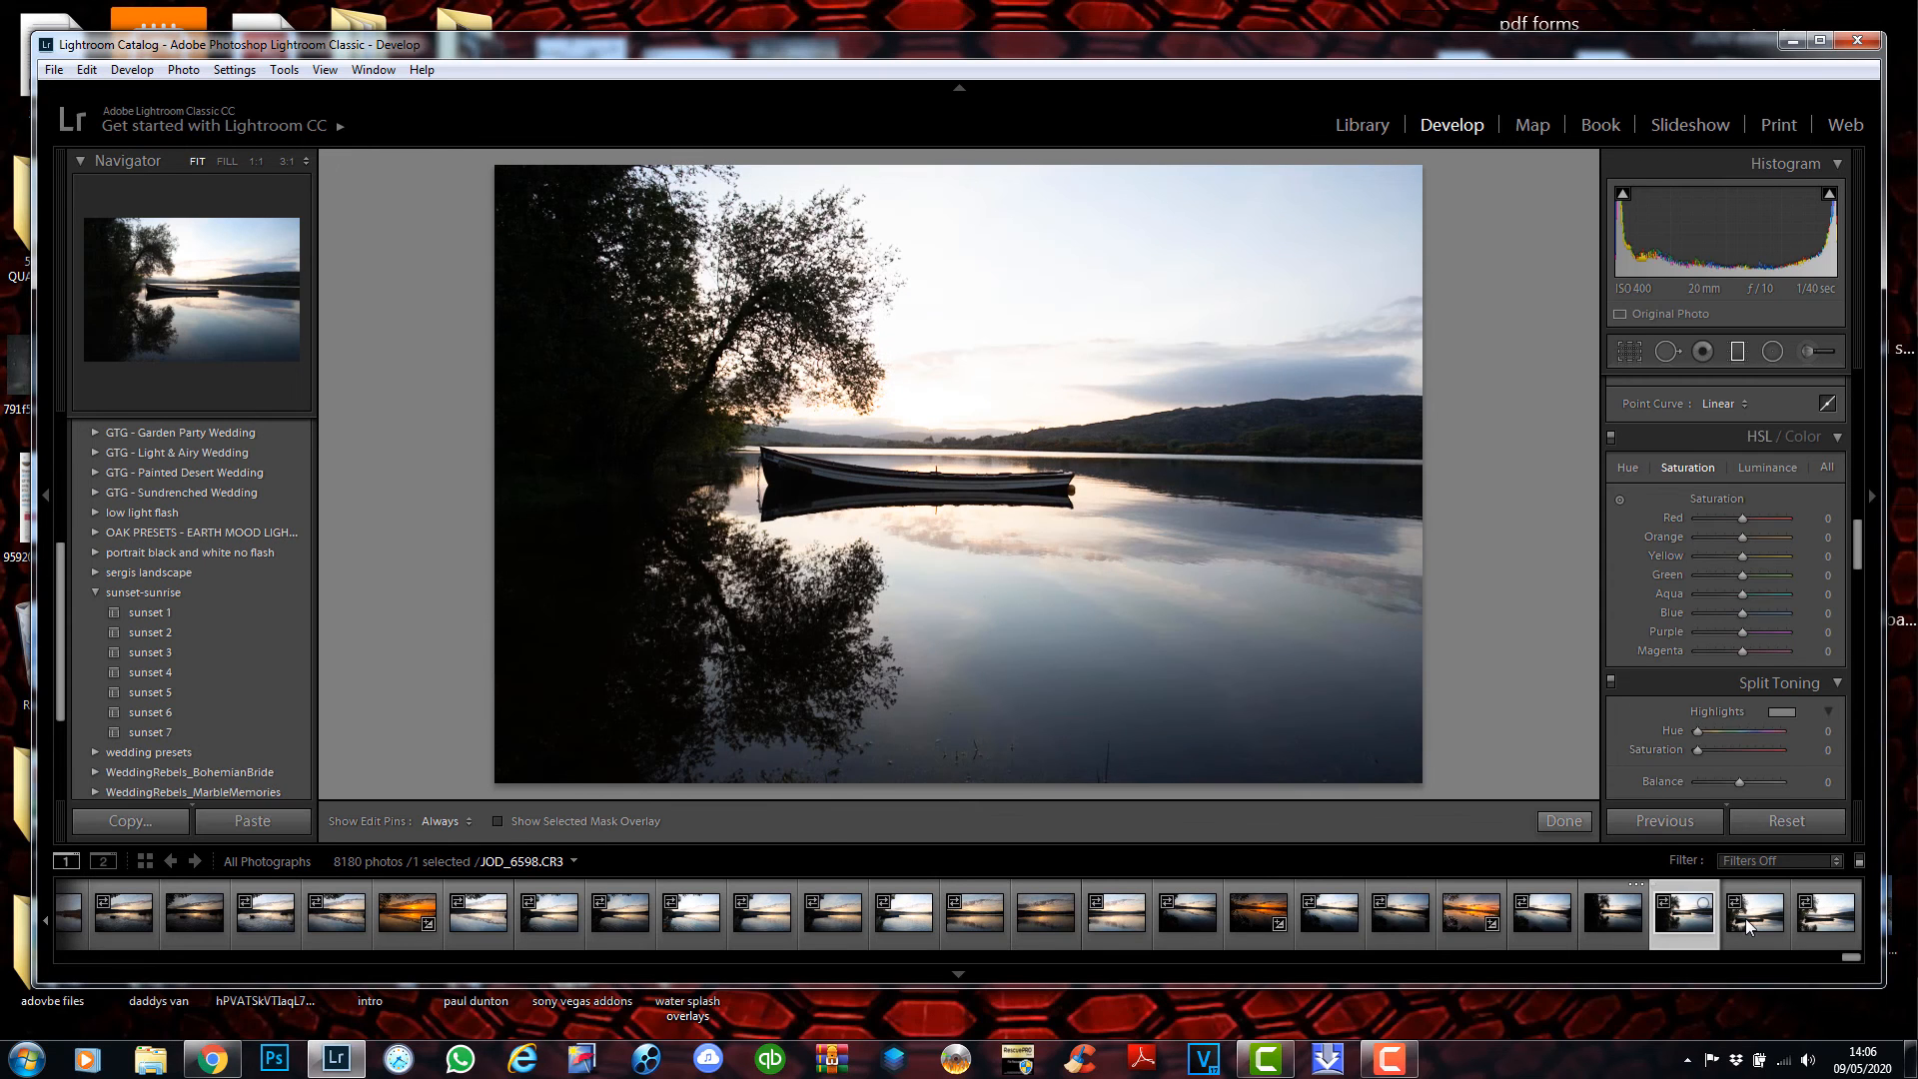
{"action": "left_click", "coordinate": [1747, 919]}
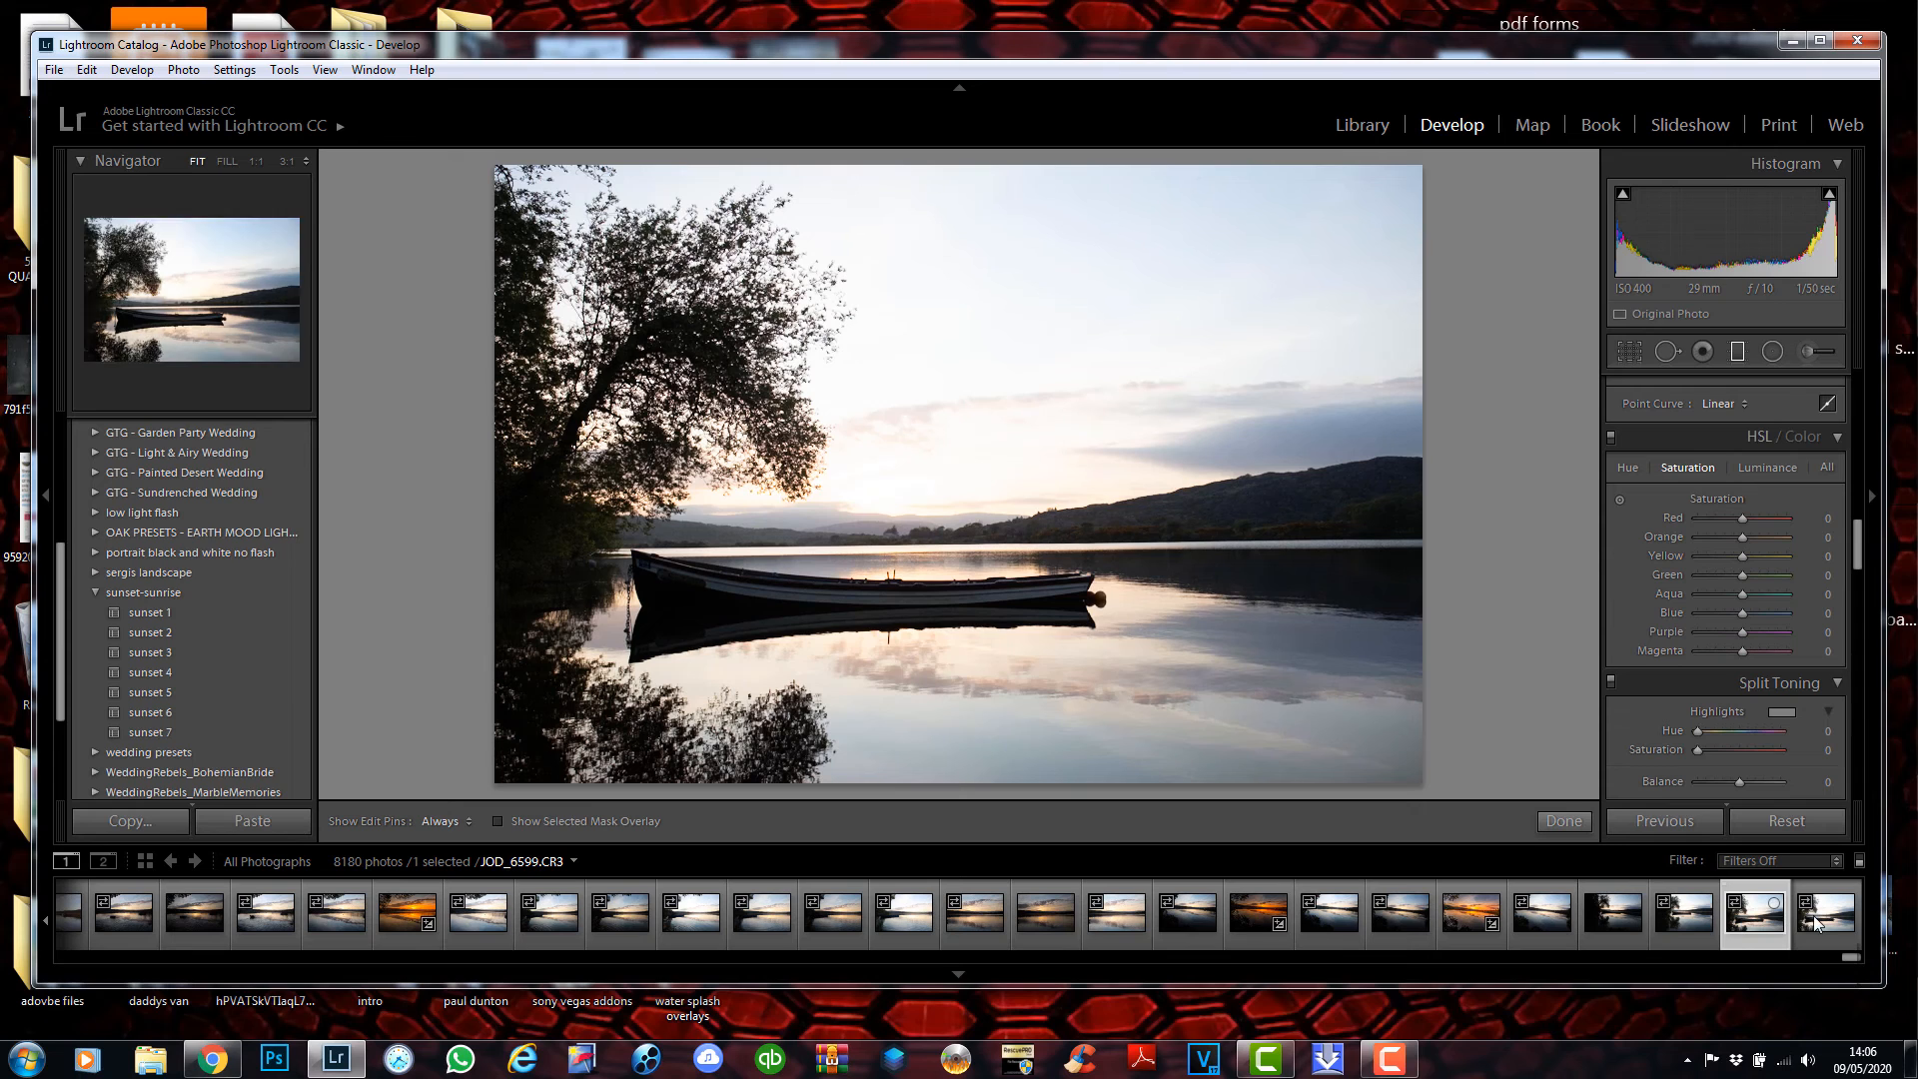
{"action": "left_click", "coordinate": [1816, 921]}
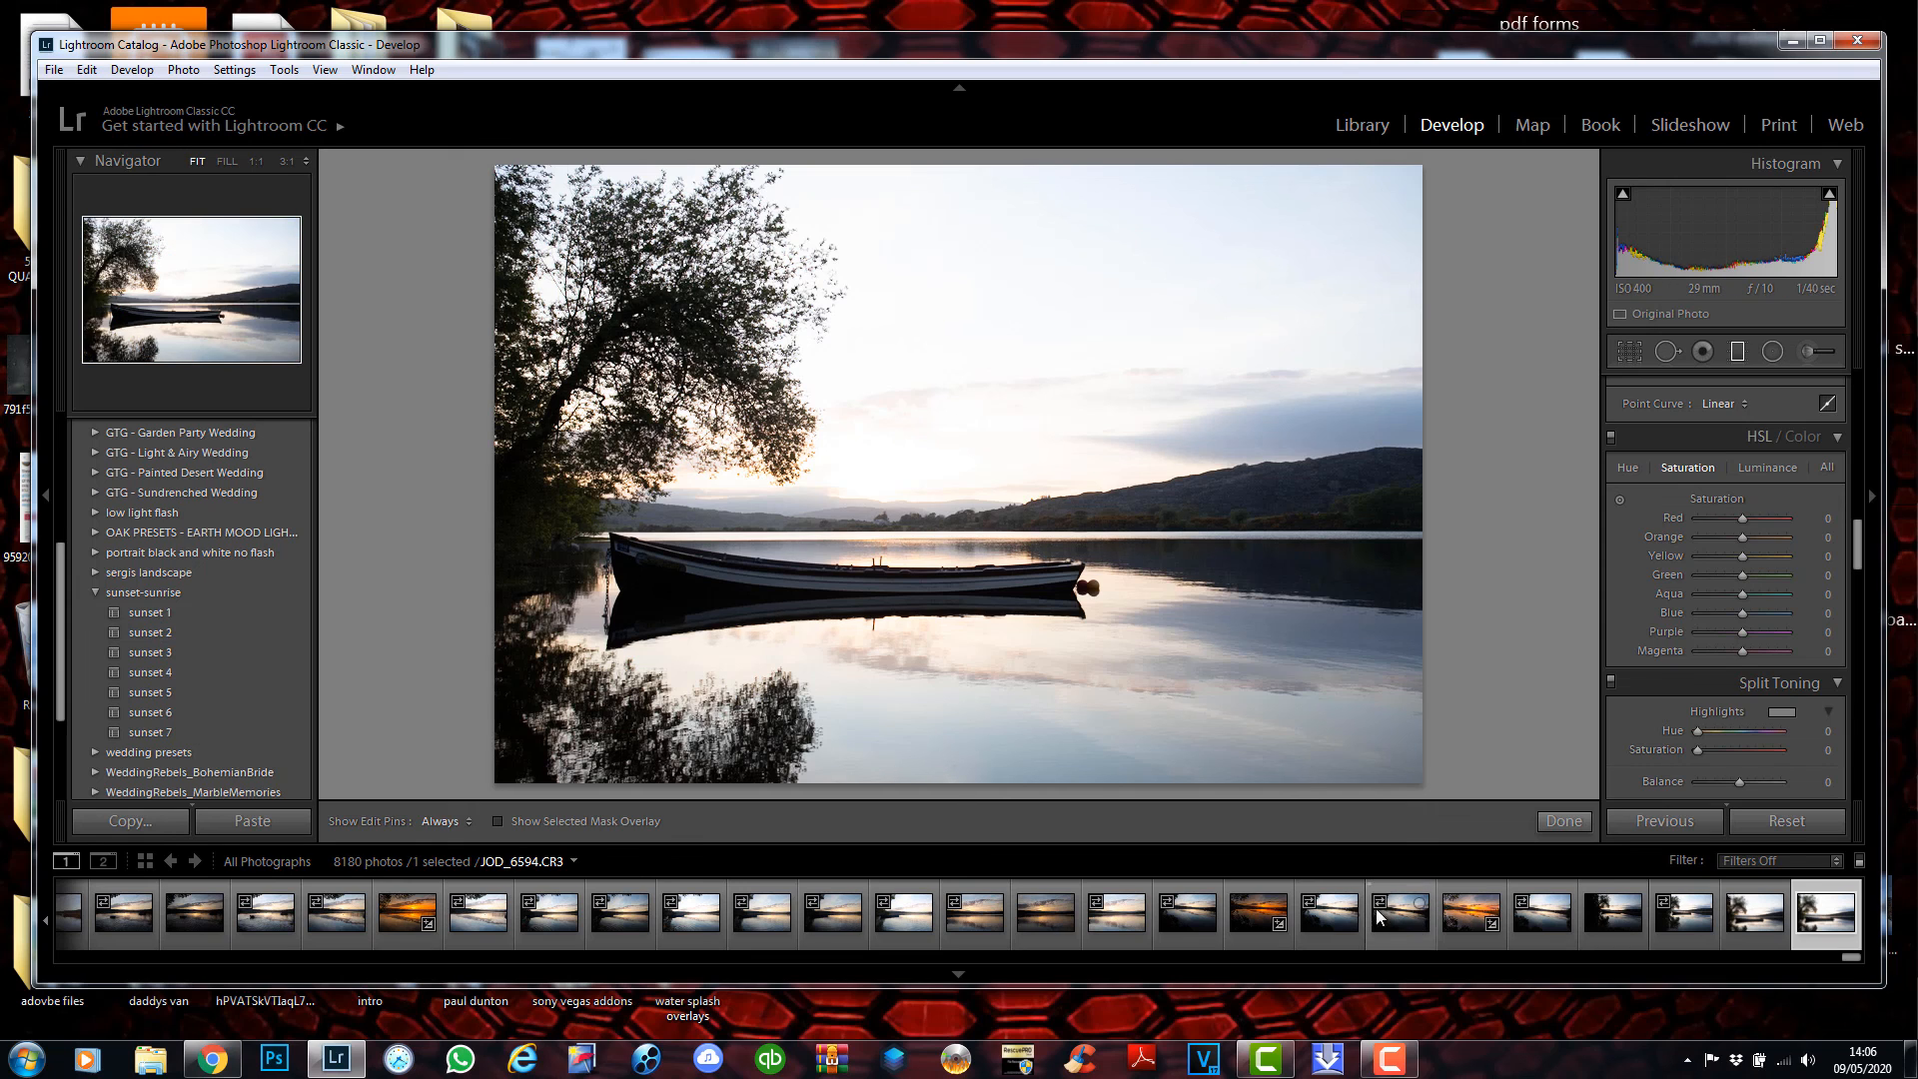
Open the unedited lake photo JOD_6591.CR3 and apply the sunset 7 preset.
{"action": "left_click", "coordinate": [1187, 911]}
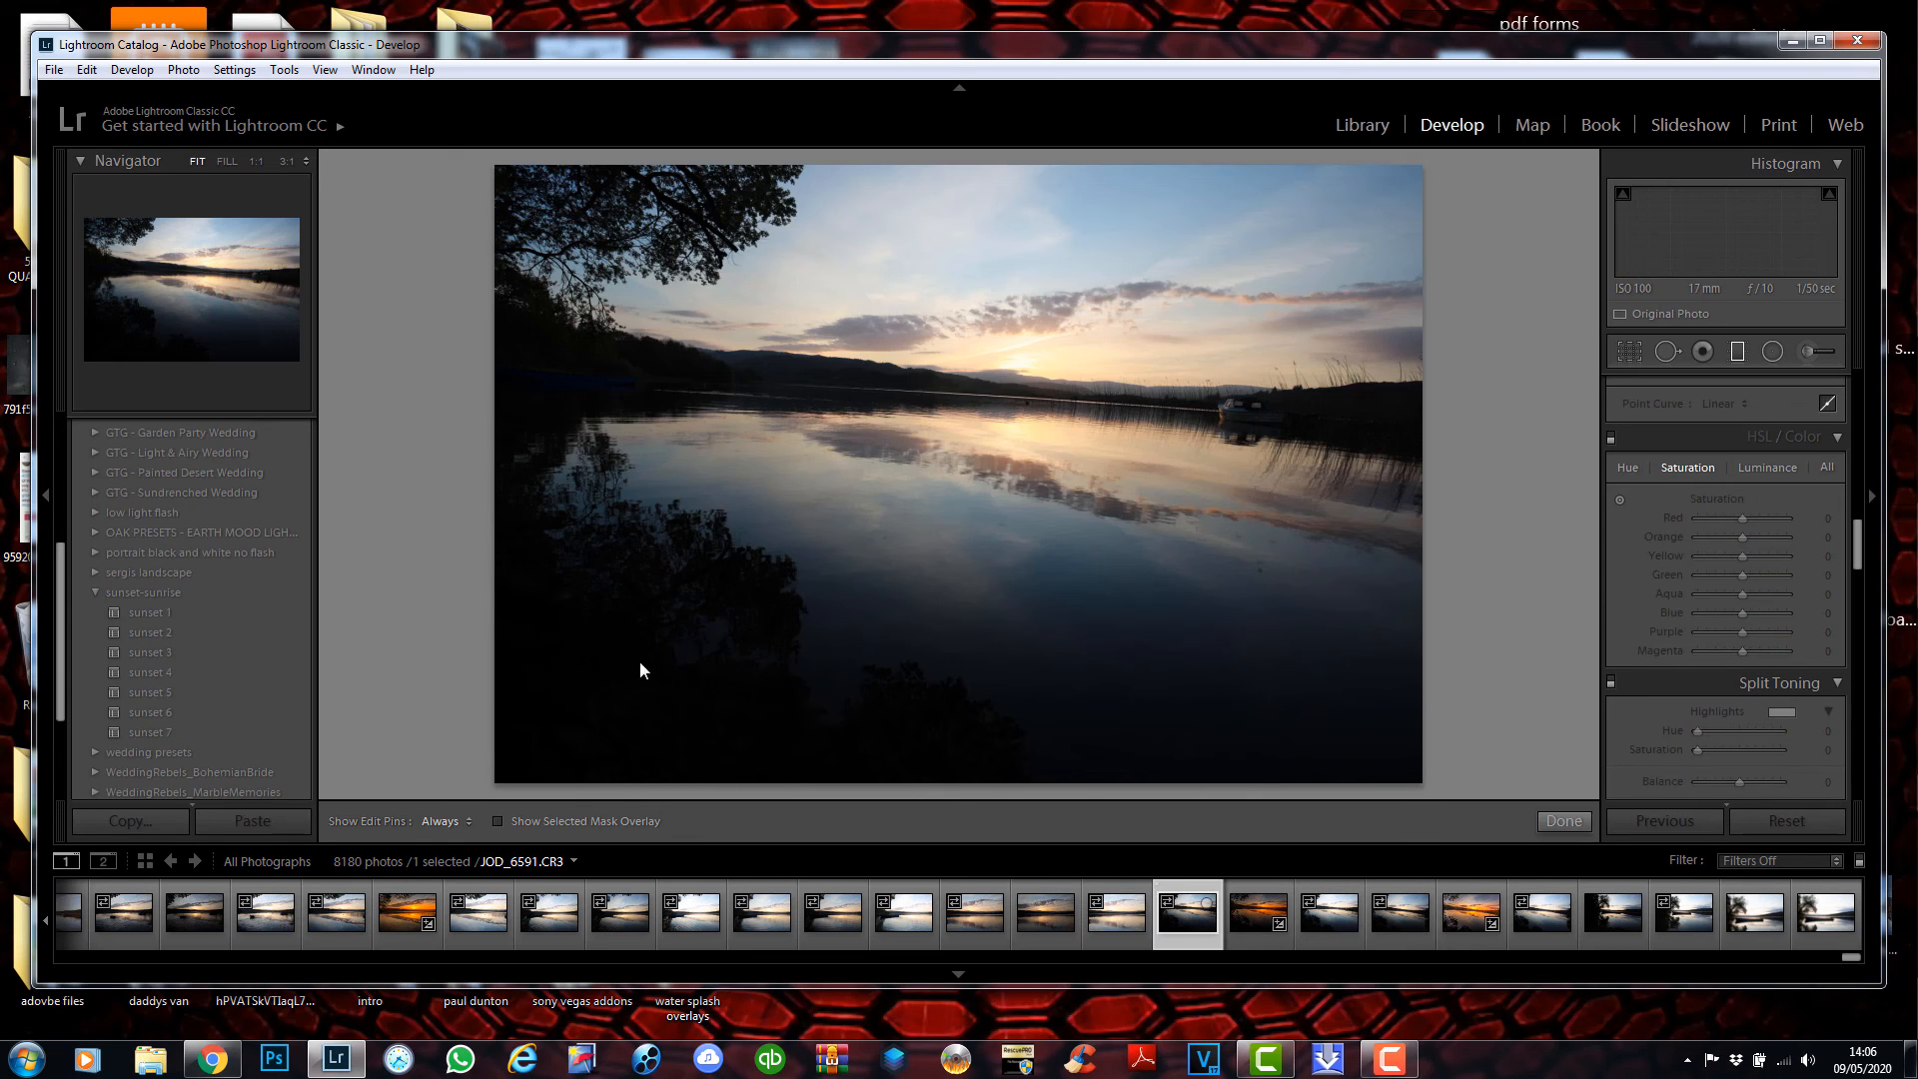
{"action": "left_click", "coordinate": [165, 733]}
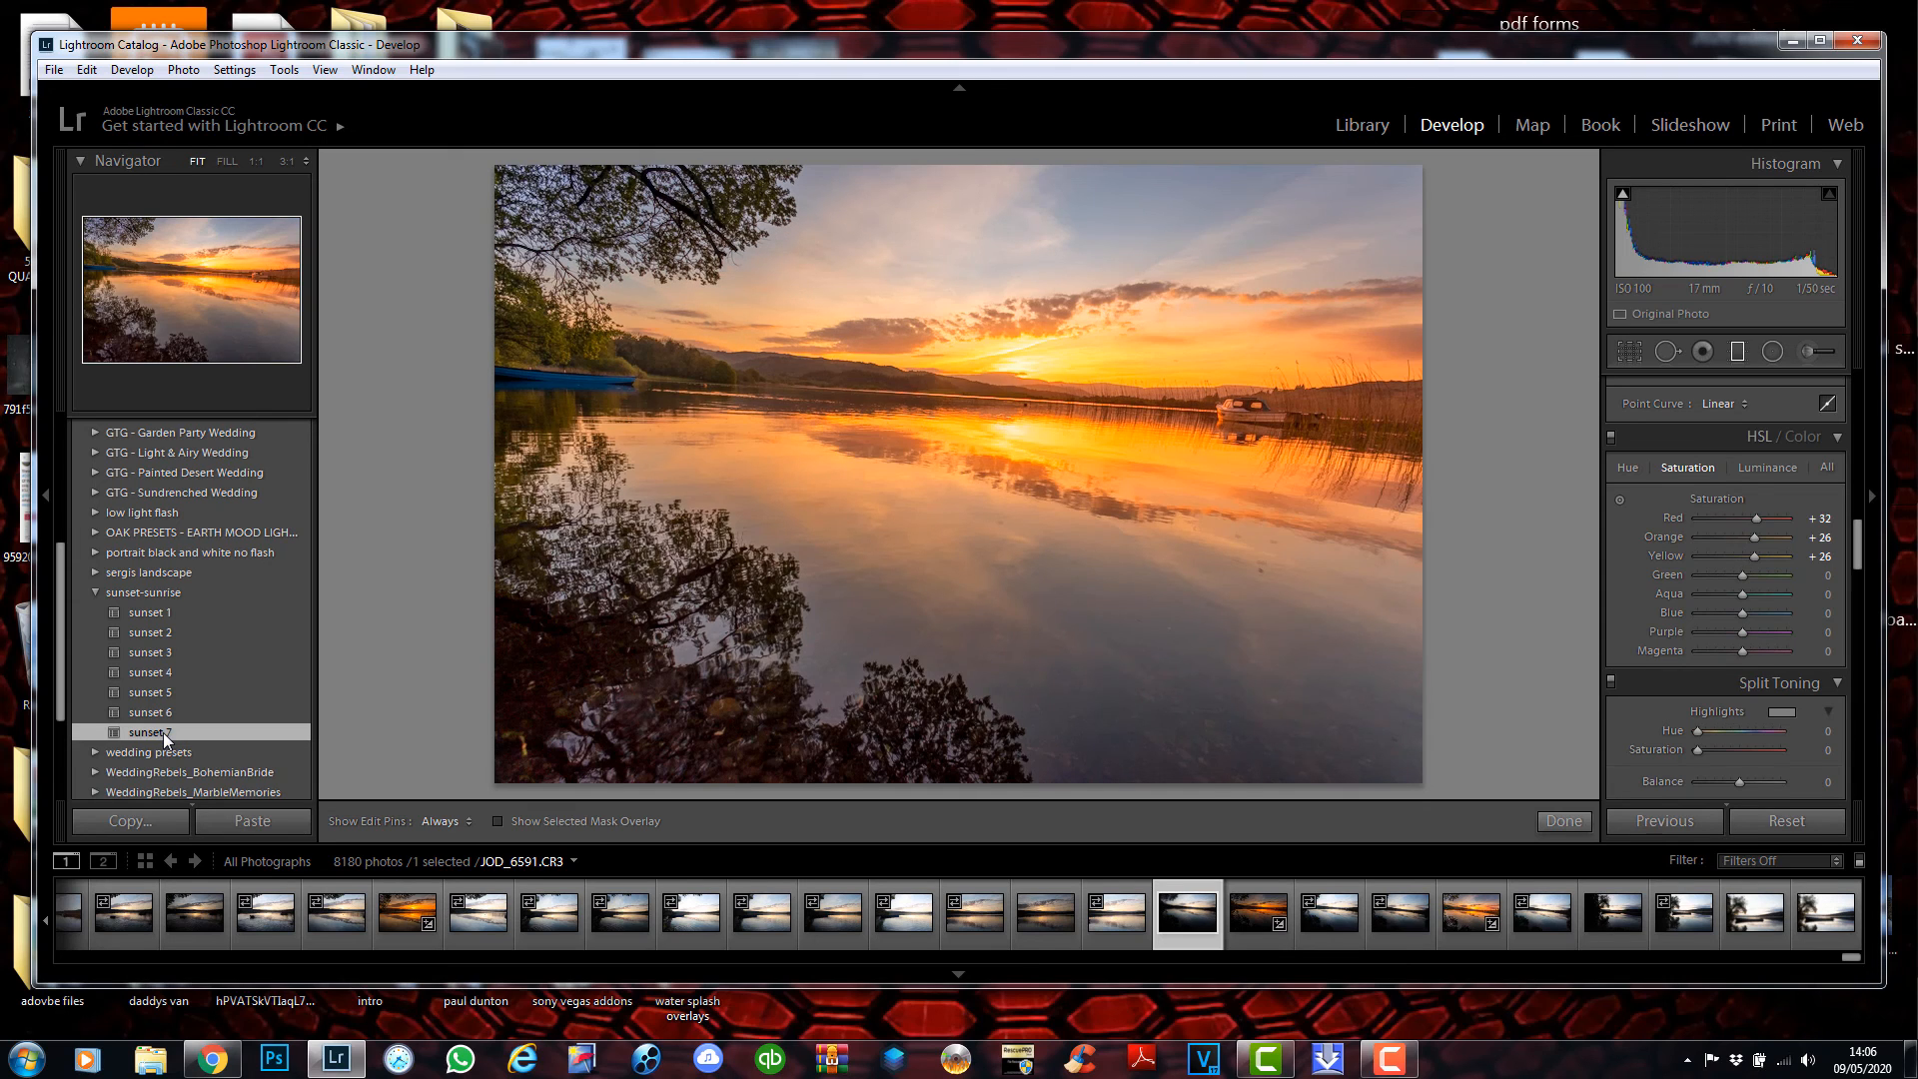